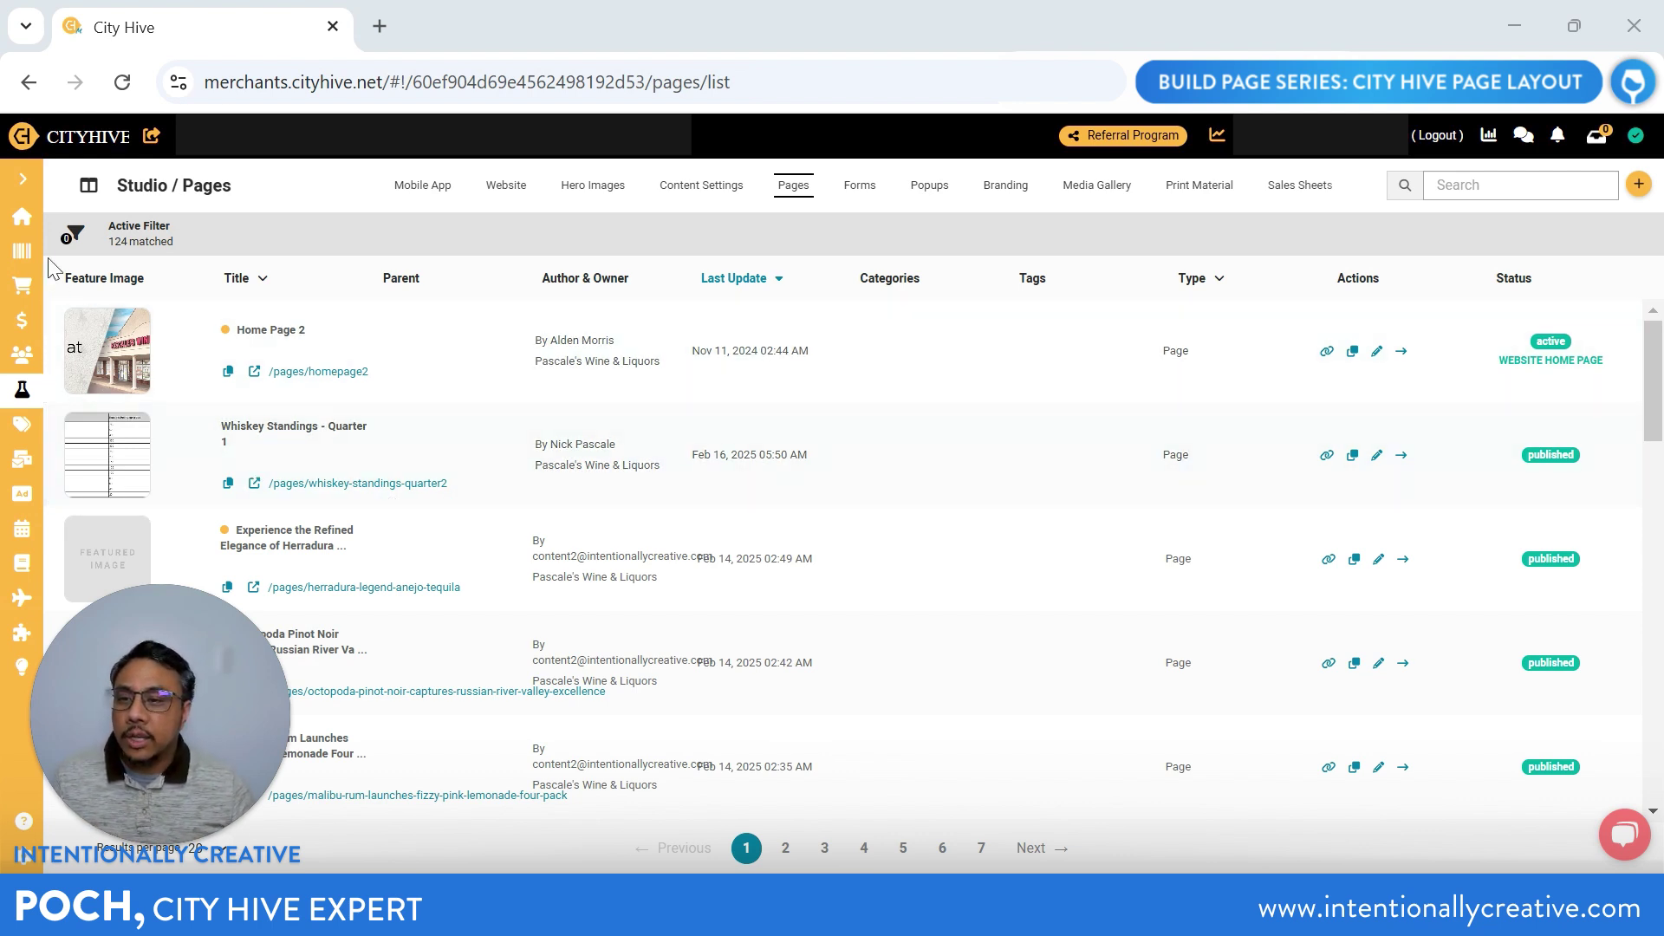
Step: Start creating a new page from the Studio pages list
{"action": "mouse_move", "coordinate": [24, 397]}
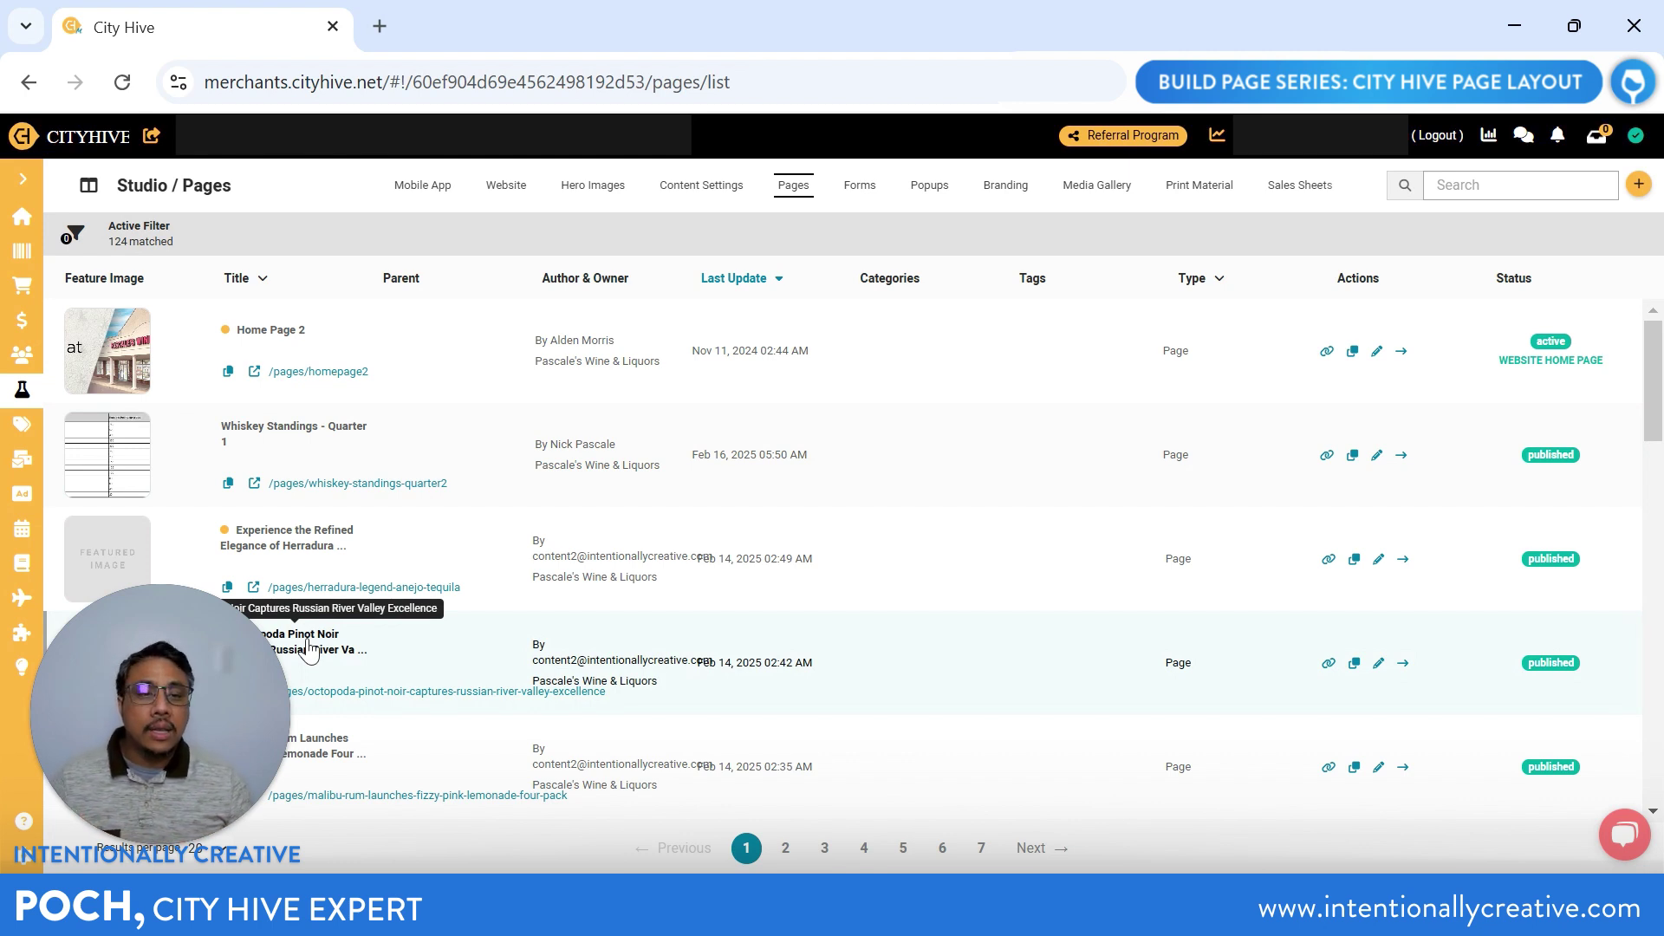
{"action": "left_click", "coordinate": [1637, 186]}
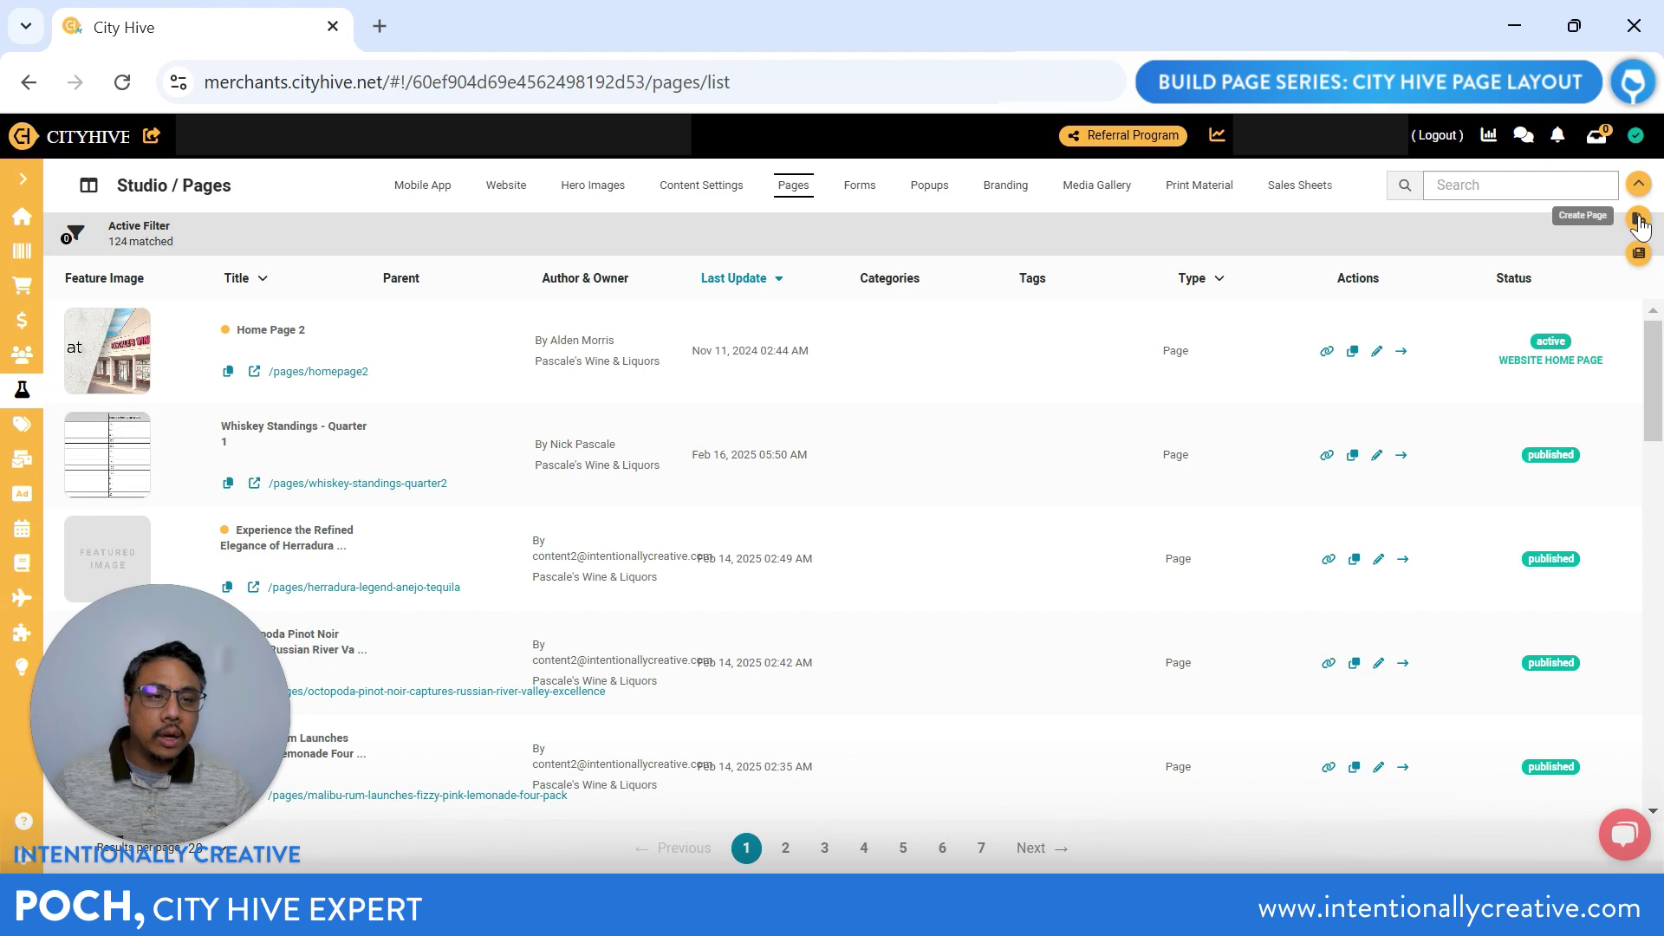
{"action": "left_click", "coordinate": [1640, 223]}
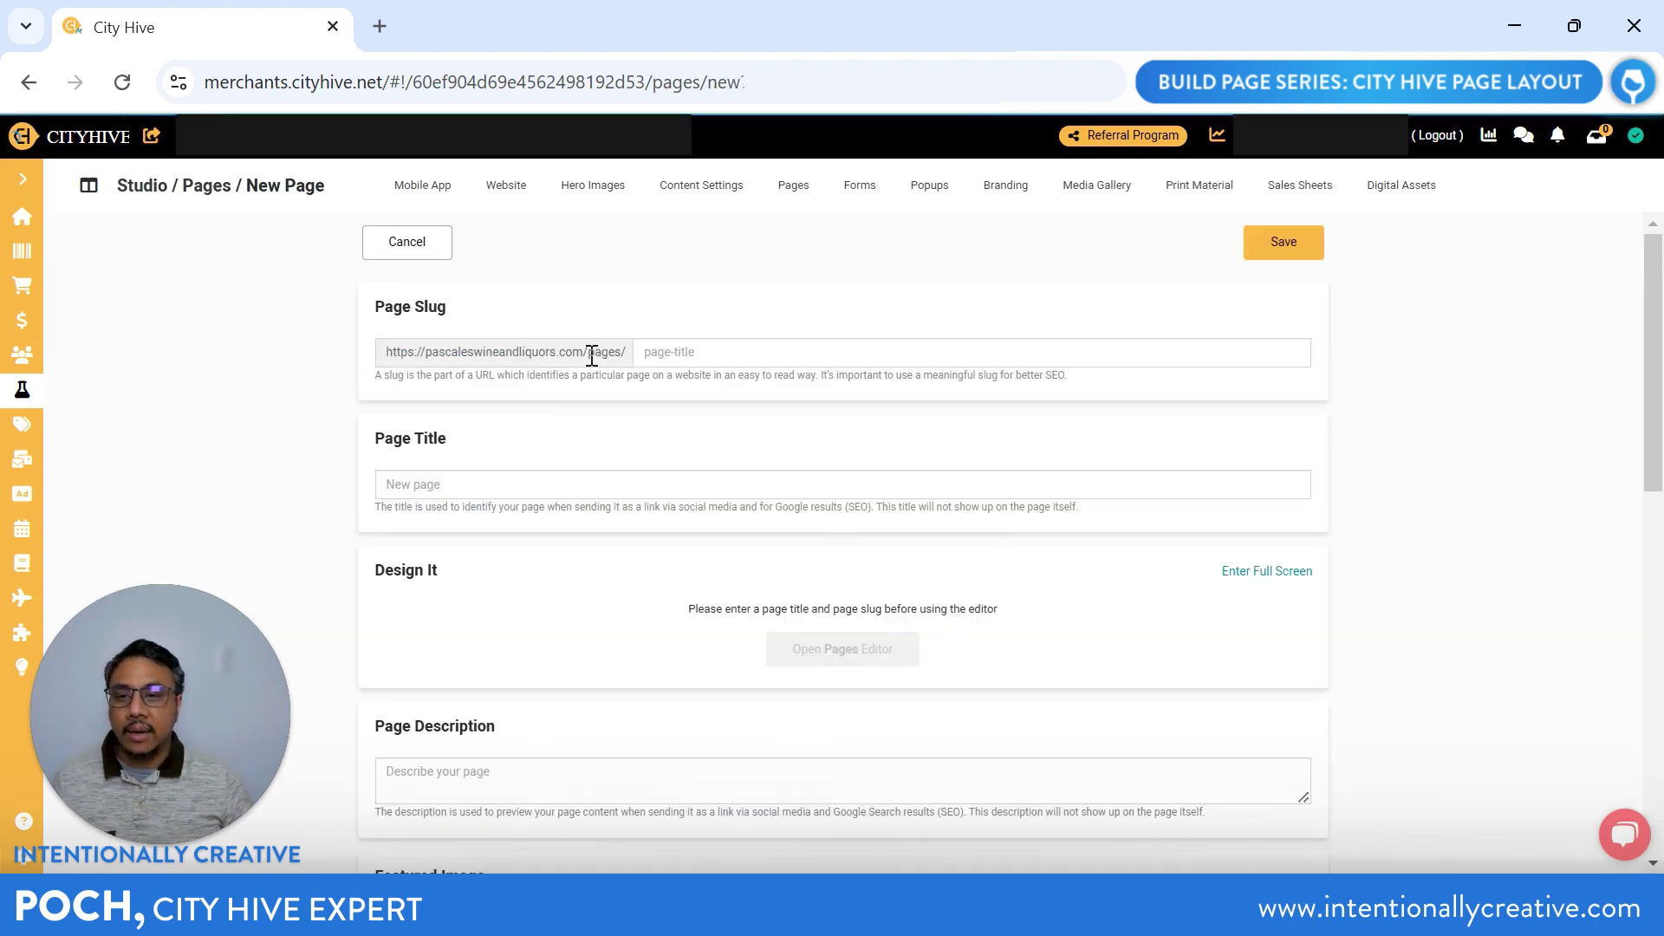
Step: Set the new page's slug to page-slug-layout and its title to PAGE LAYOUT
{"action": "left_click", "coordinate": [673, 350]}
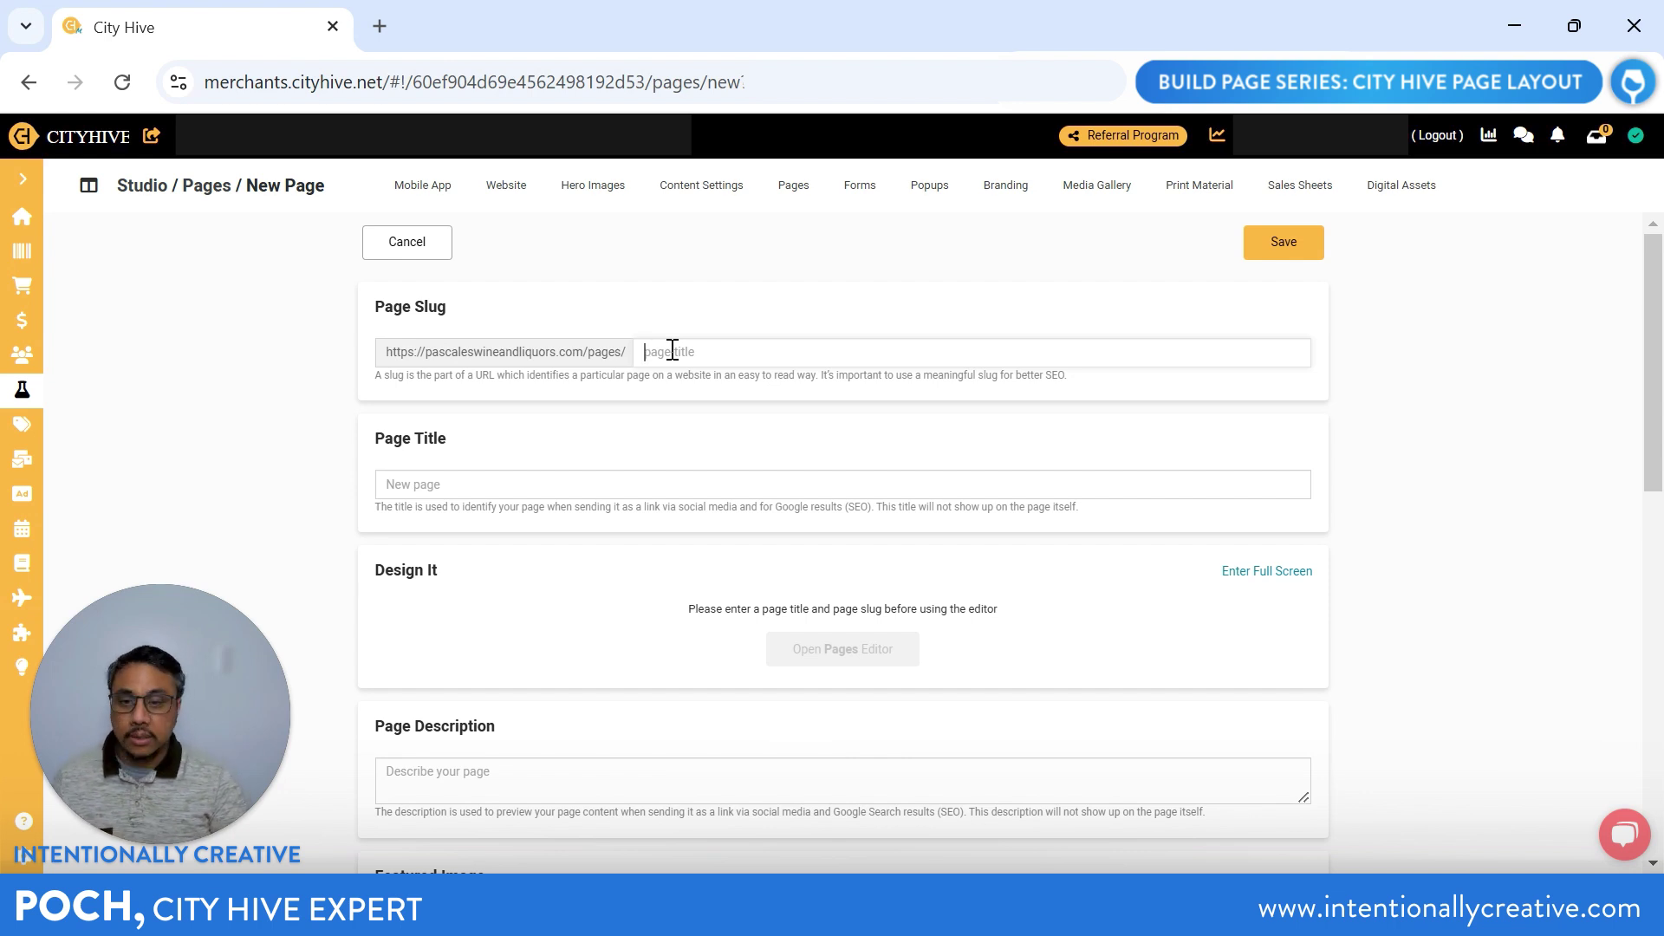
{"action": "type", "text": "page-slug-layout"}
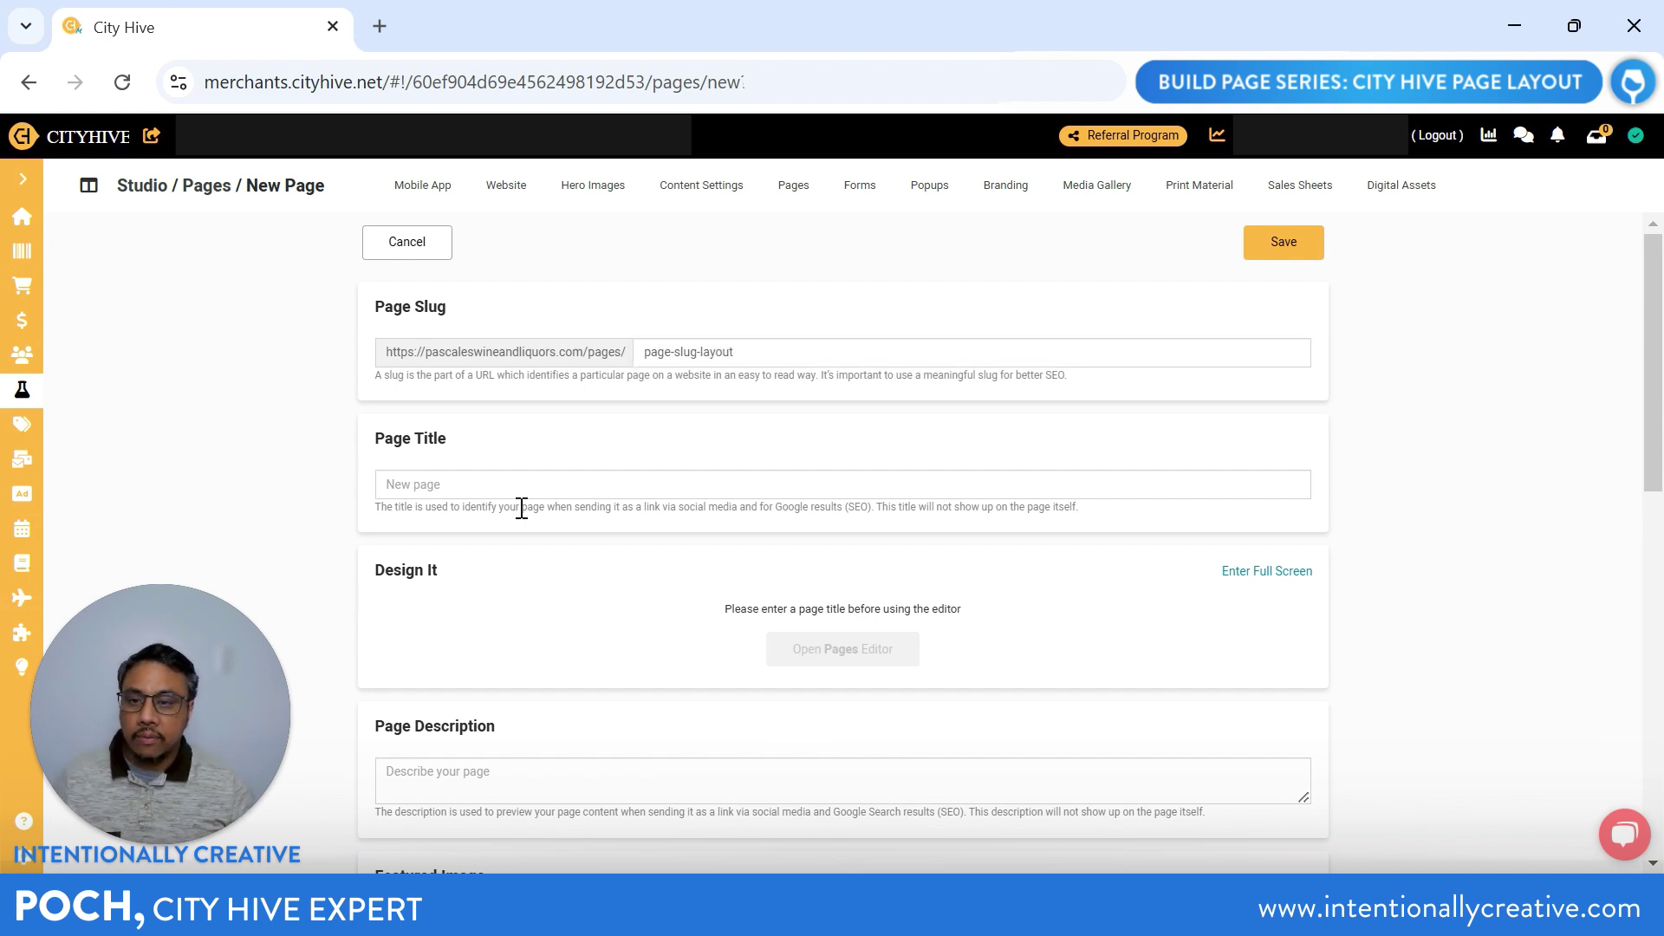
{"action": "left_click", "coordinate": [533, 484]}
{"action": "type", "text": "PAGE "}
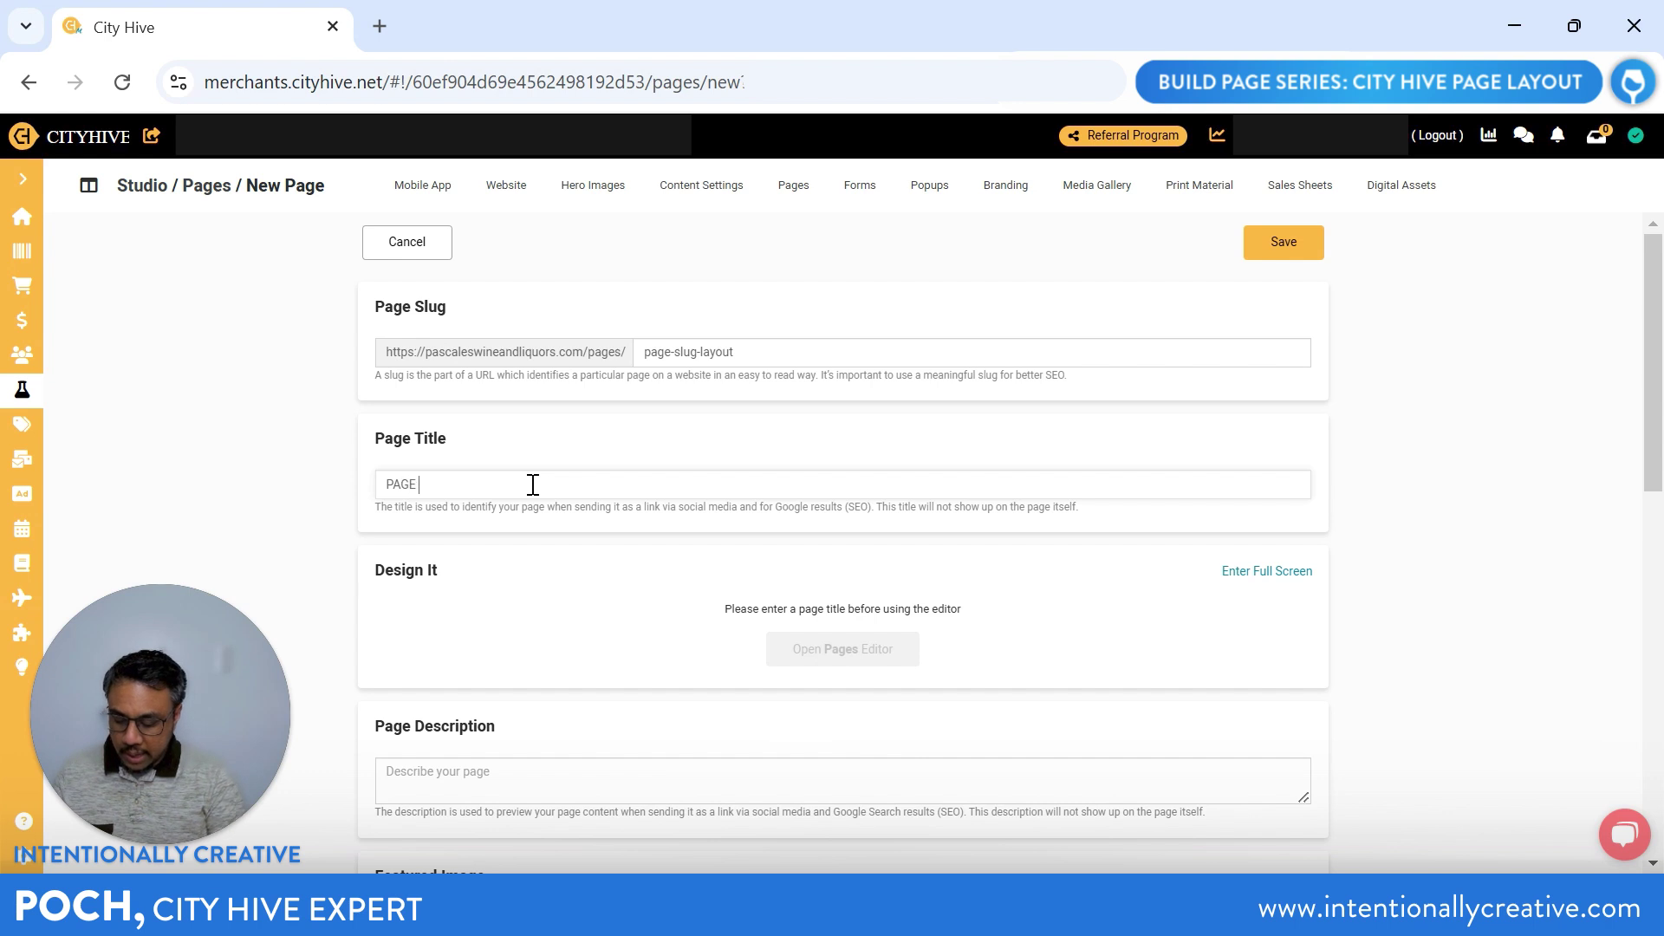
{"action": "type", "text": "LAYOUT"}
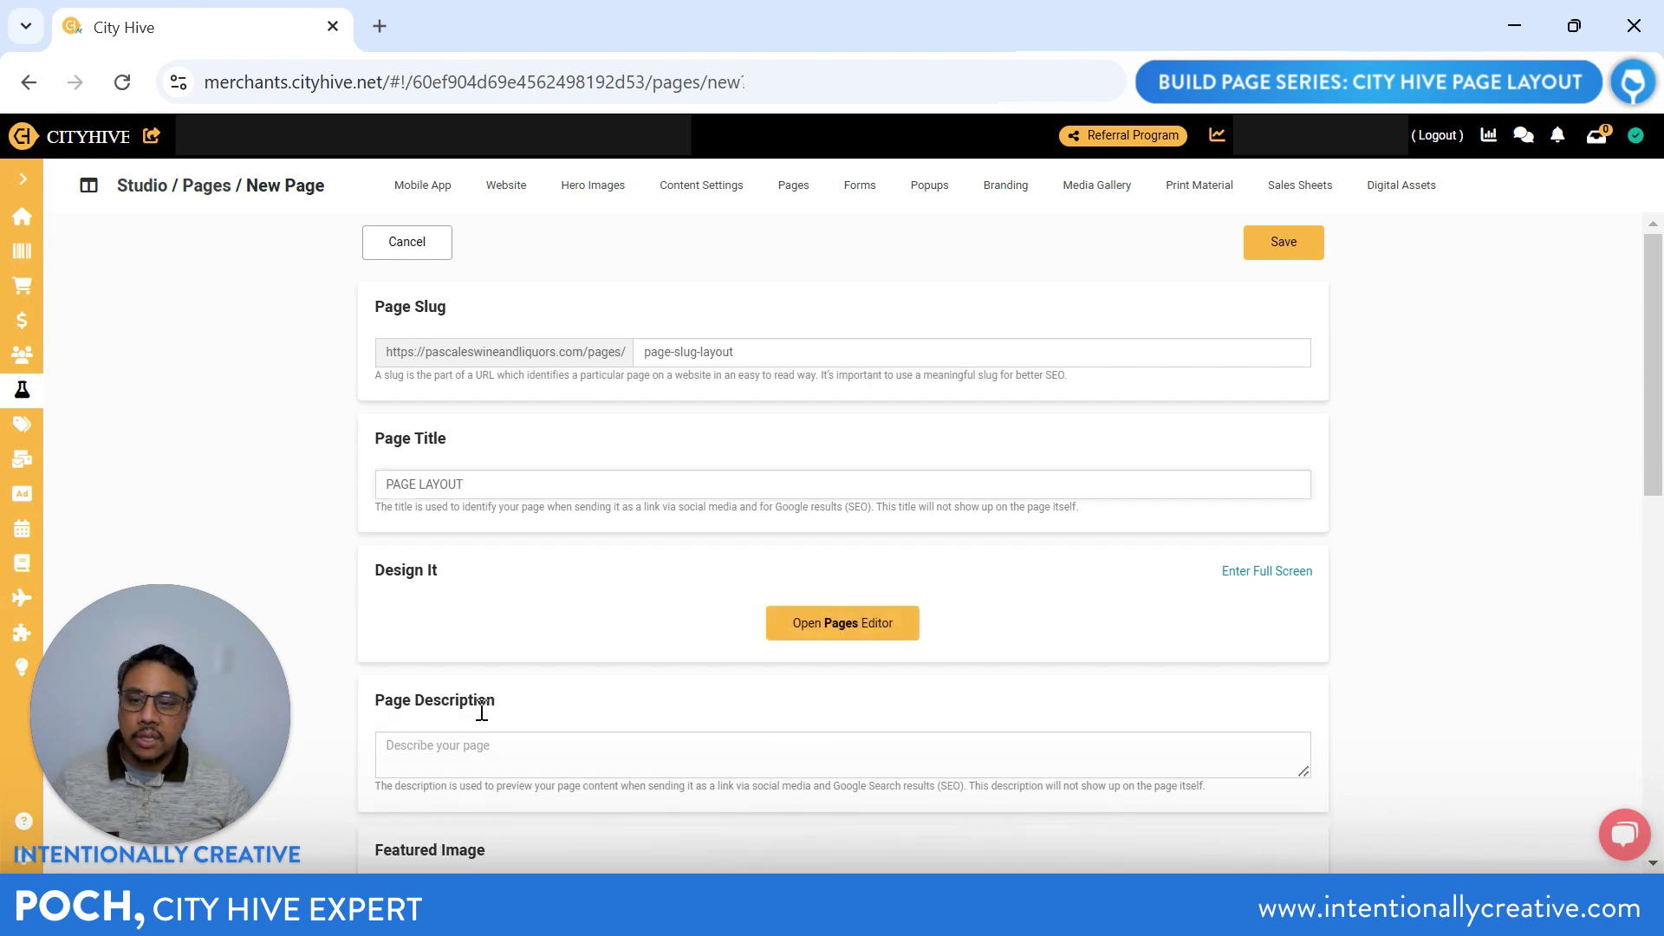
Step: Enter PAGE DESCRIPTION as the page description and open the page in the Pages editor, saving its name and description
{"action": "scroll", "coordinate": [575, 694], "scroll_direction": "down", "scroll_amount": 2}
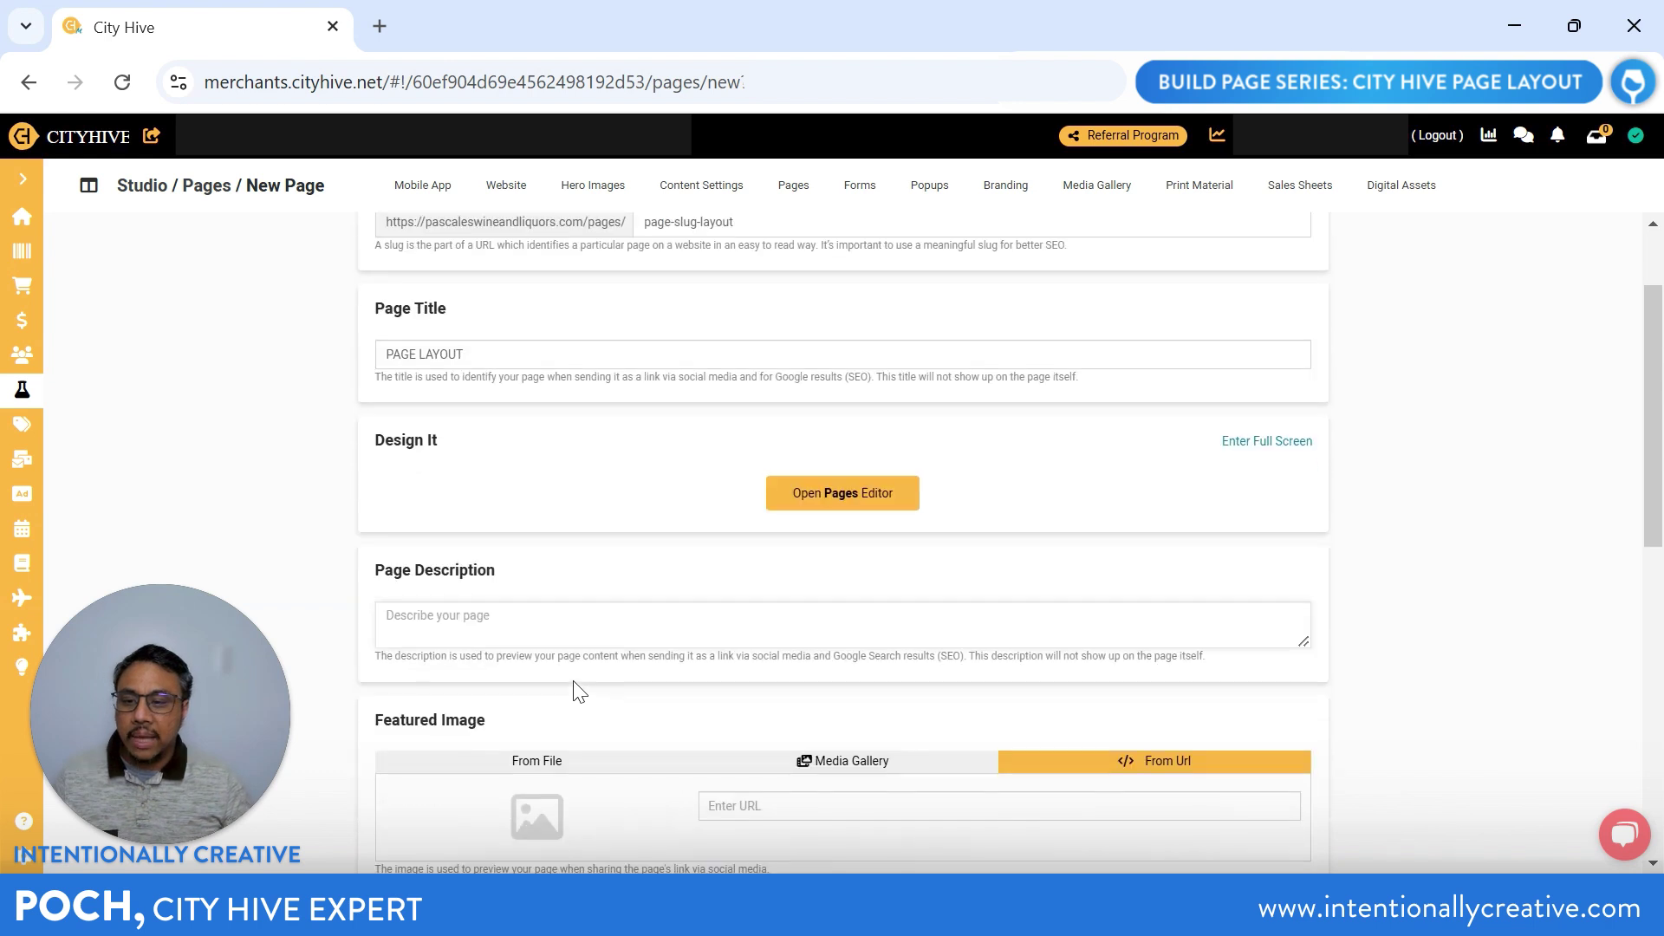
{"action": "type", "text": "PAGE"}
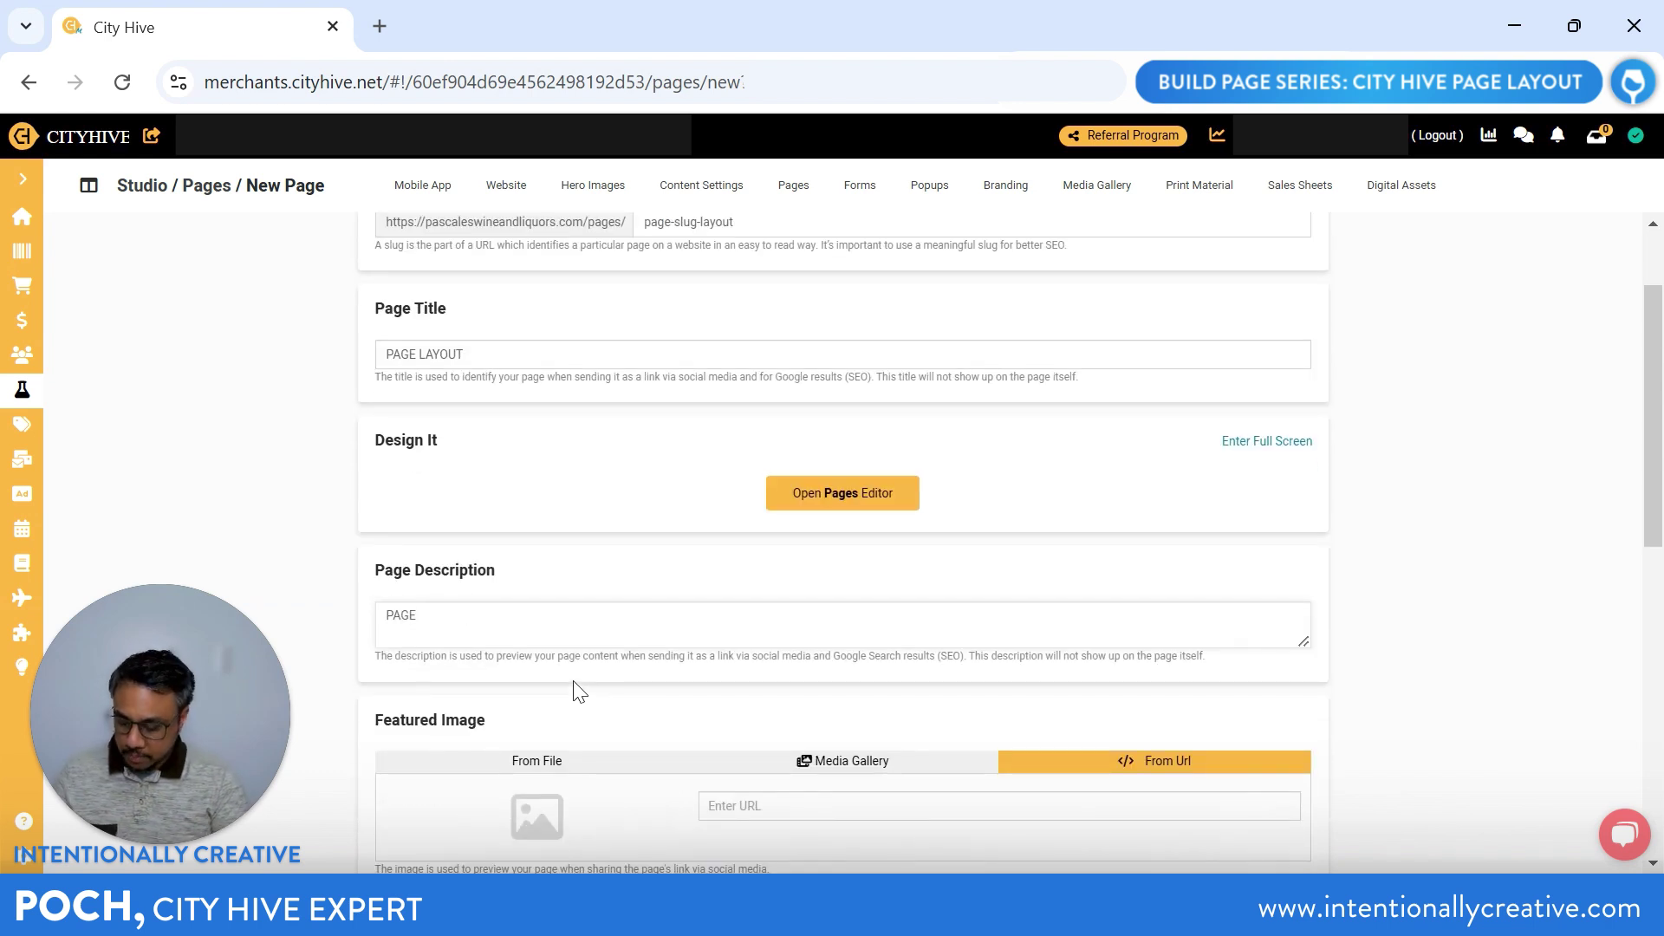
{"action": "type", "text": " DESCRIPTYIOM"}
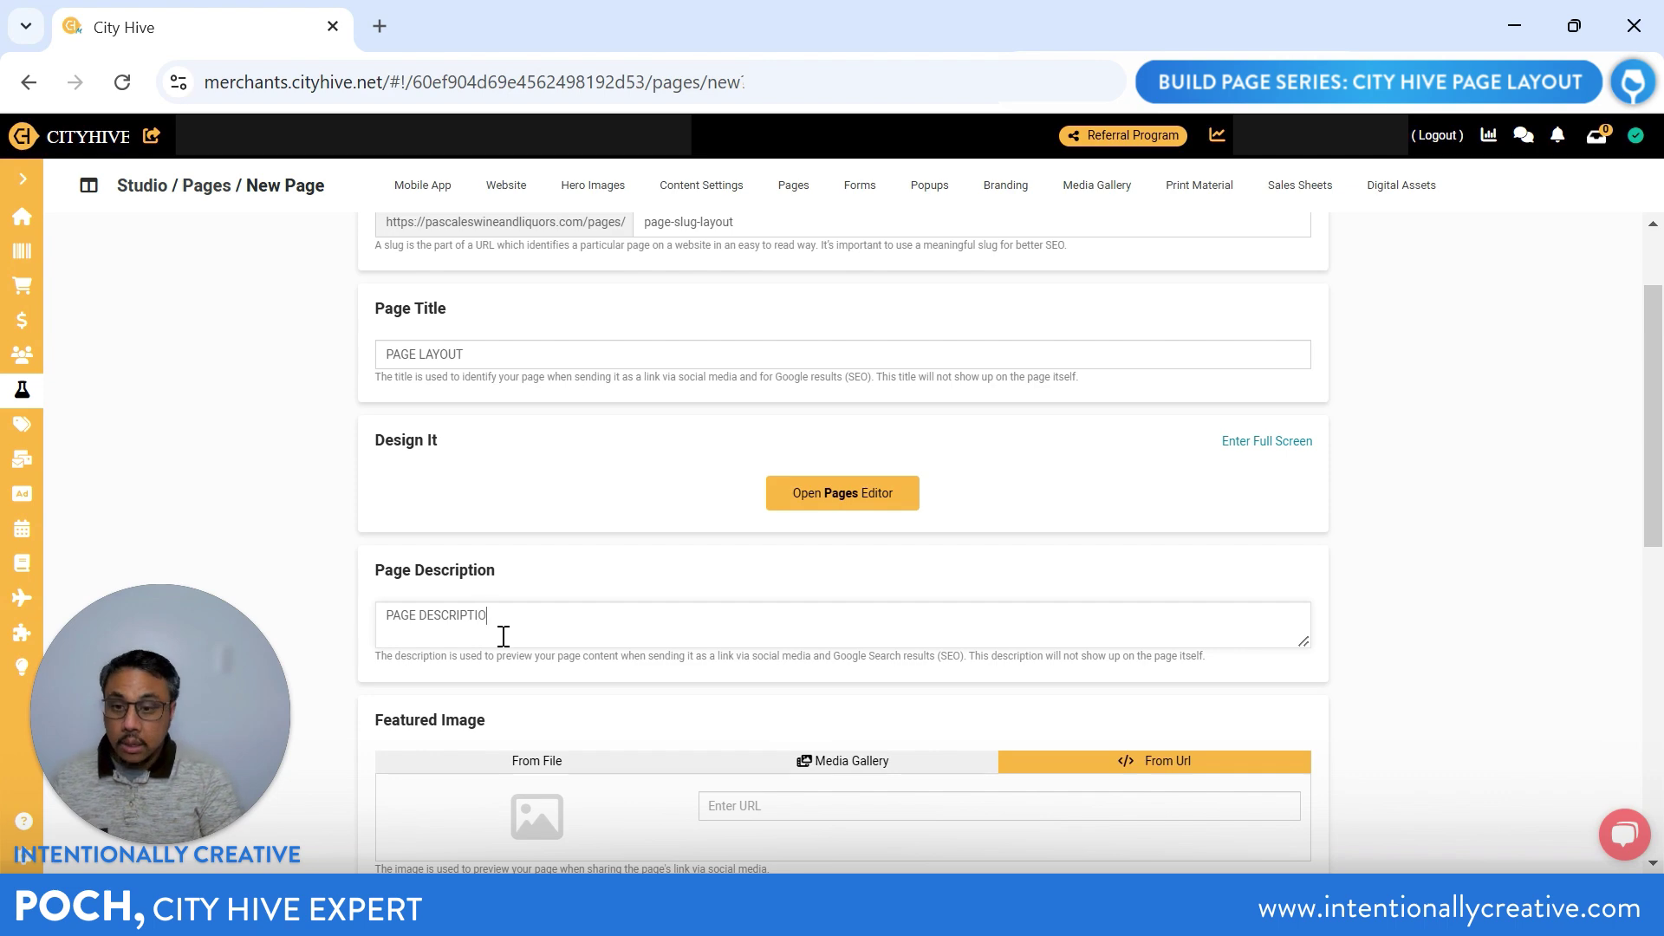
{"action": "left_click", "coordinate": [814, 496]}
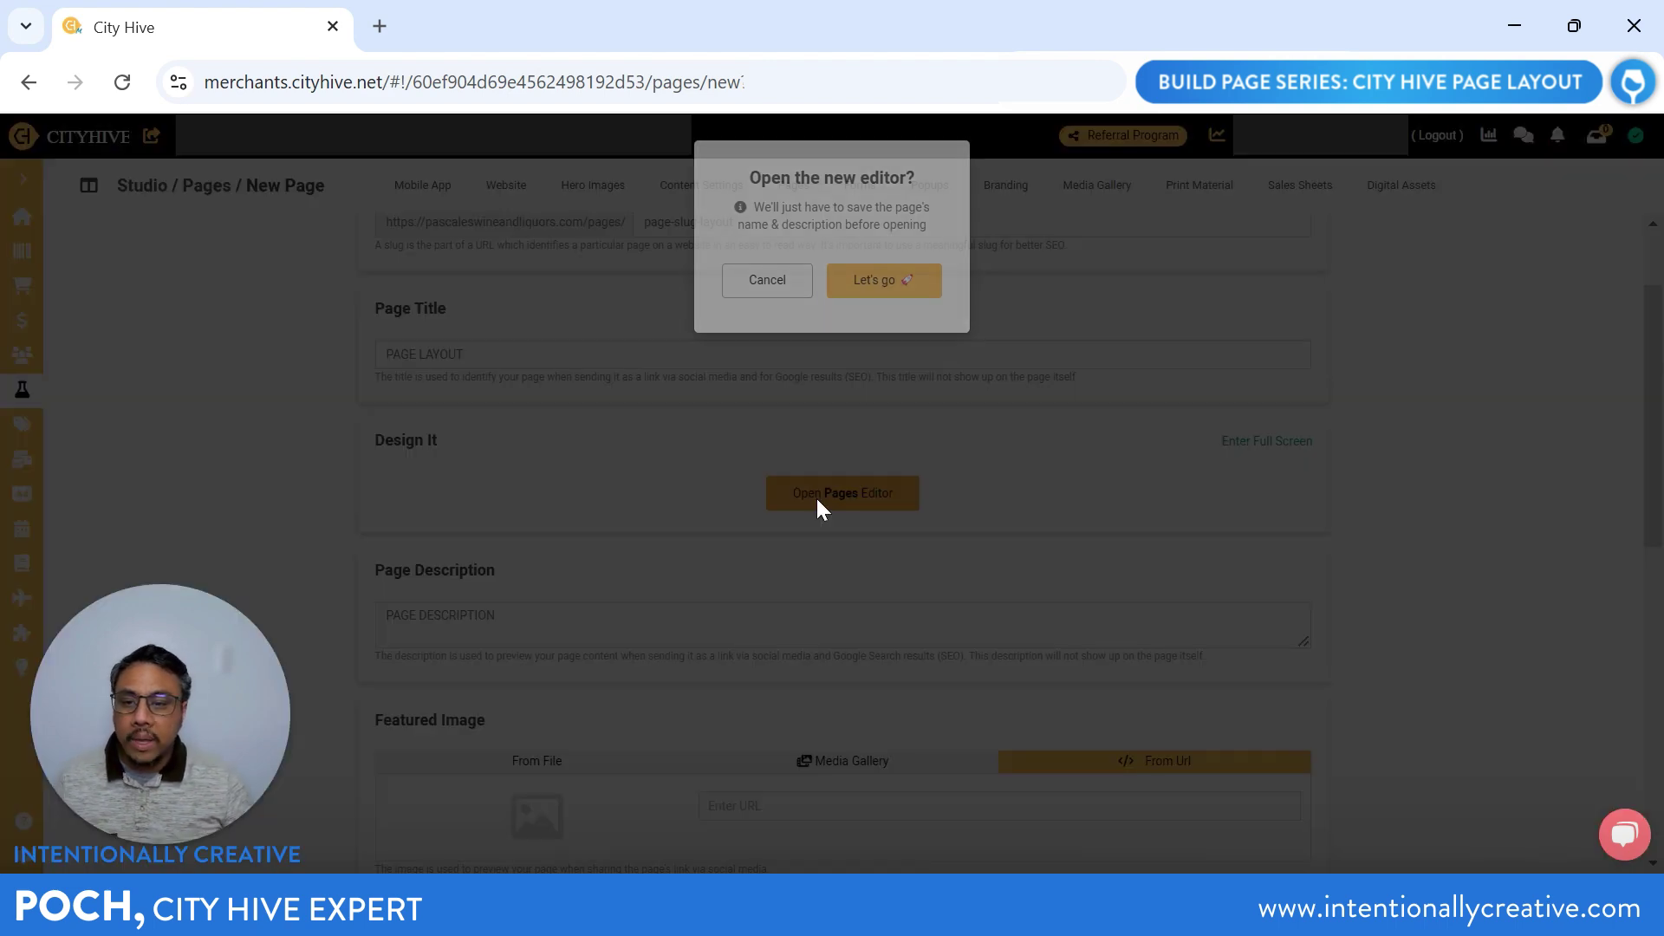
{"action": "left_click", "coordinate": [885, 282]}
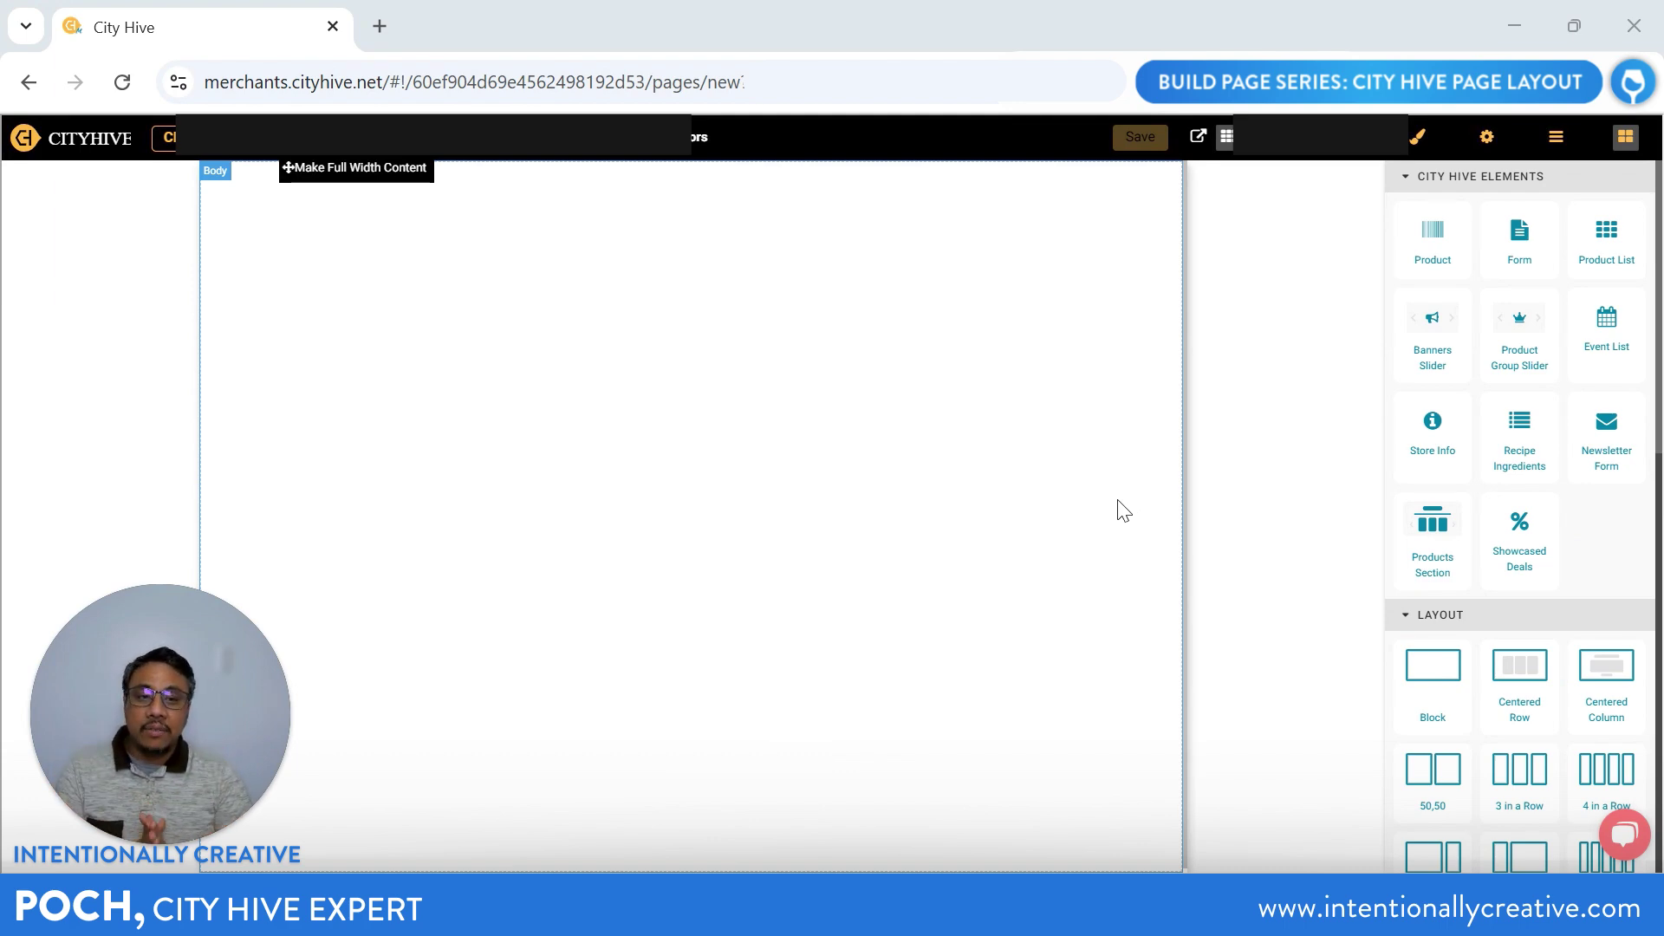
Step: Add a Block layout at the top of the blank page and fill it with the wide Intentionally Creative banner image numbered 2
{"action": "scroll", "coordinate": [1467, 316], "scroll_direction": "down", "scroll_amount": 5}
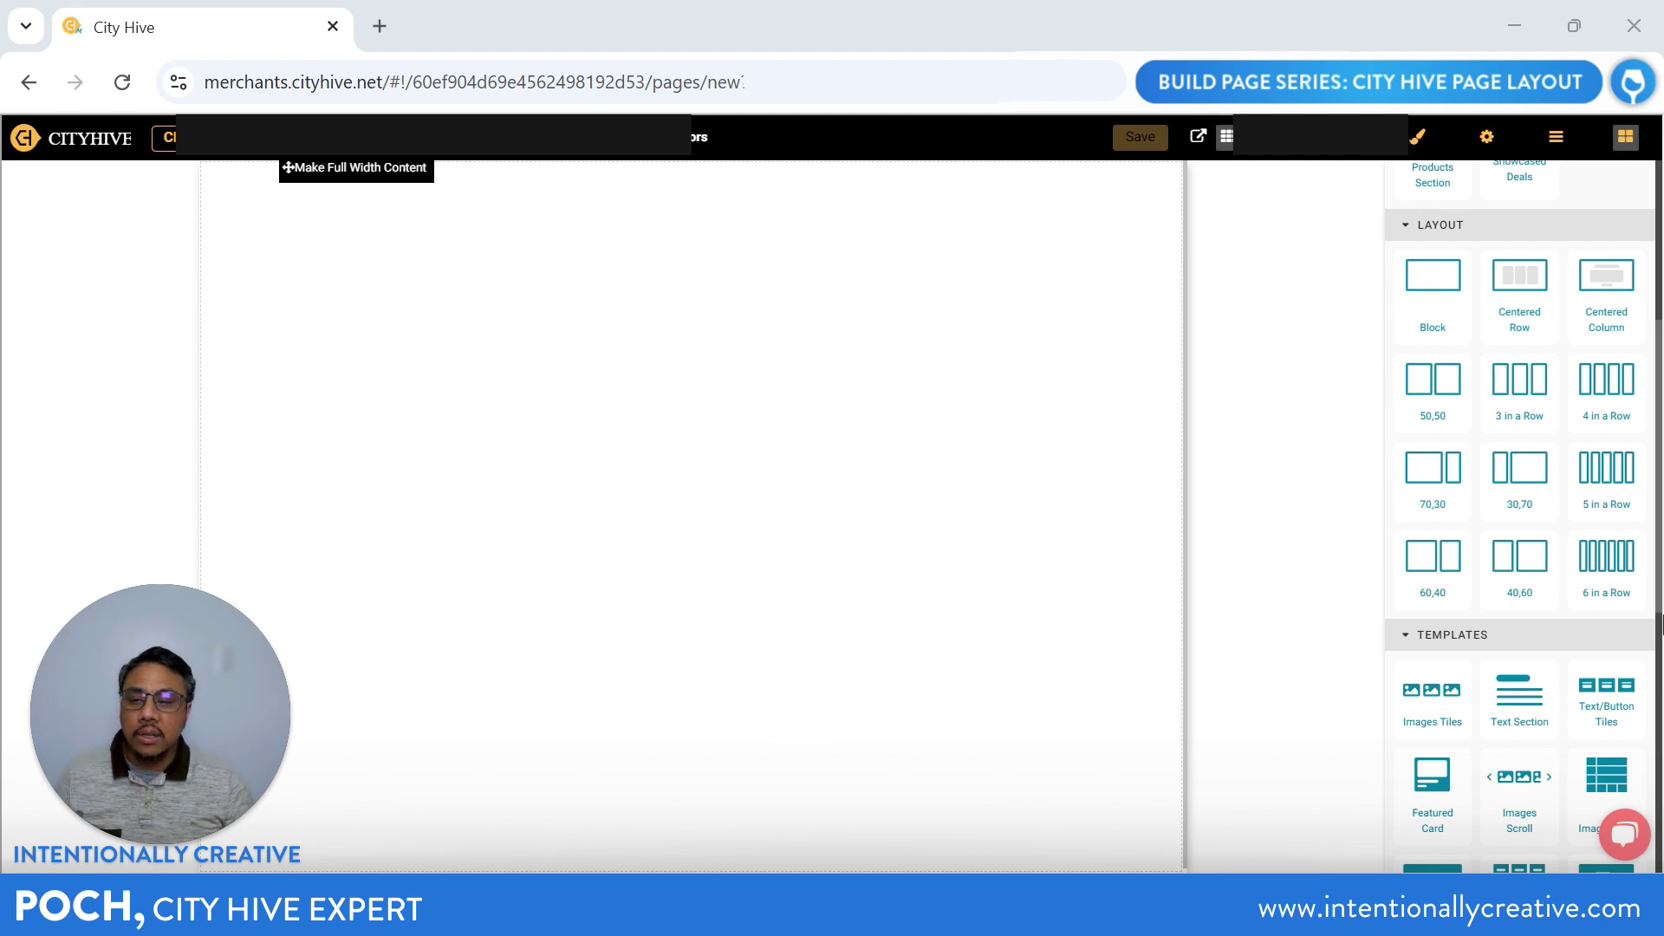
{"action": "left_click_drag", "start_coordinate": [1432, 299], "coordinate": [762, 355]}
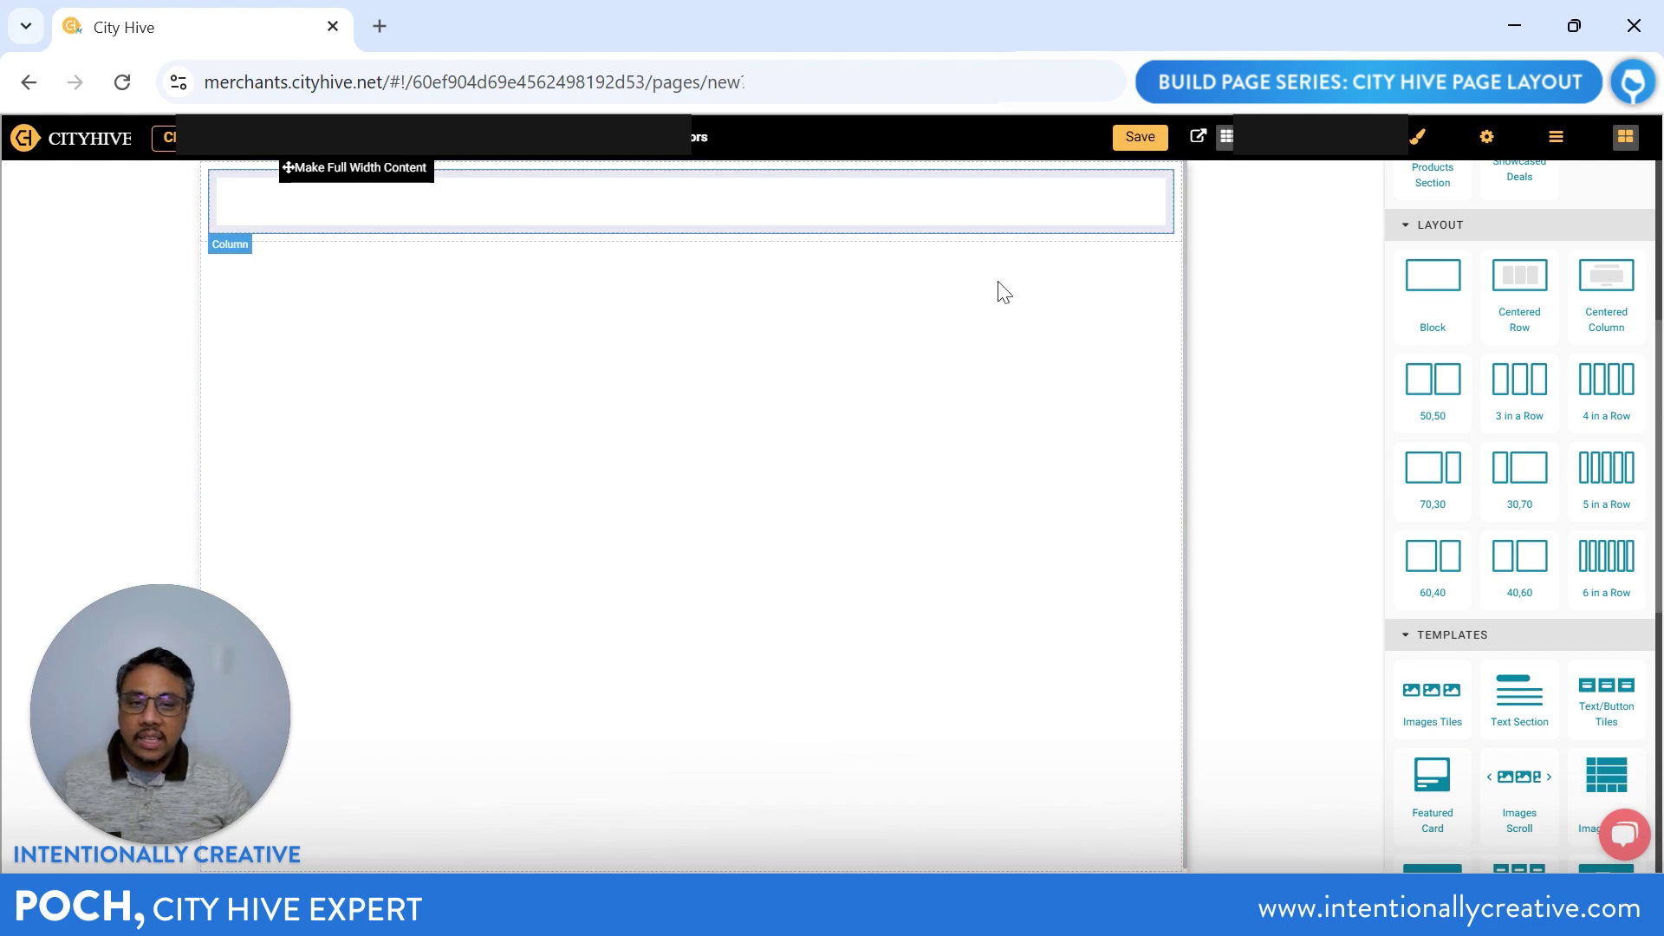
{"action": "scroll", "coordinate": [1473, 390], "scroll_direction": "down", "scroll_amount": 5}
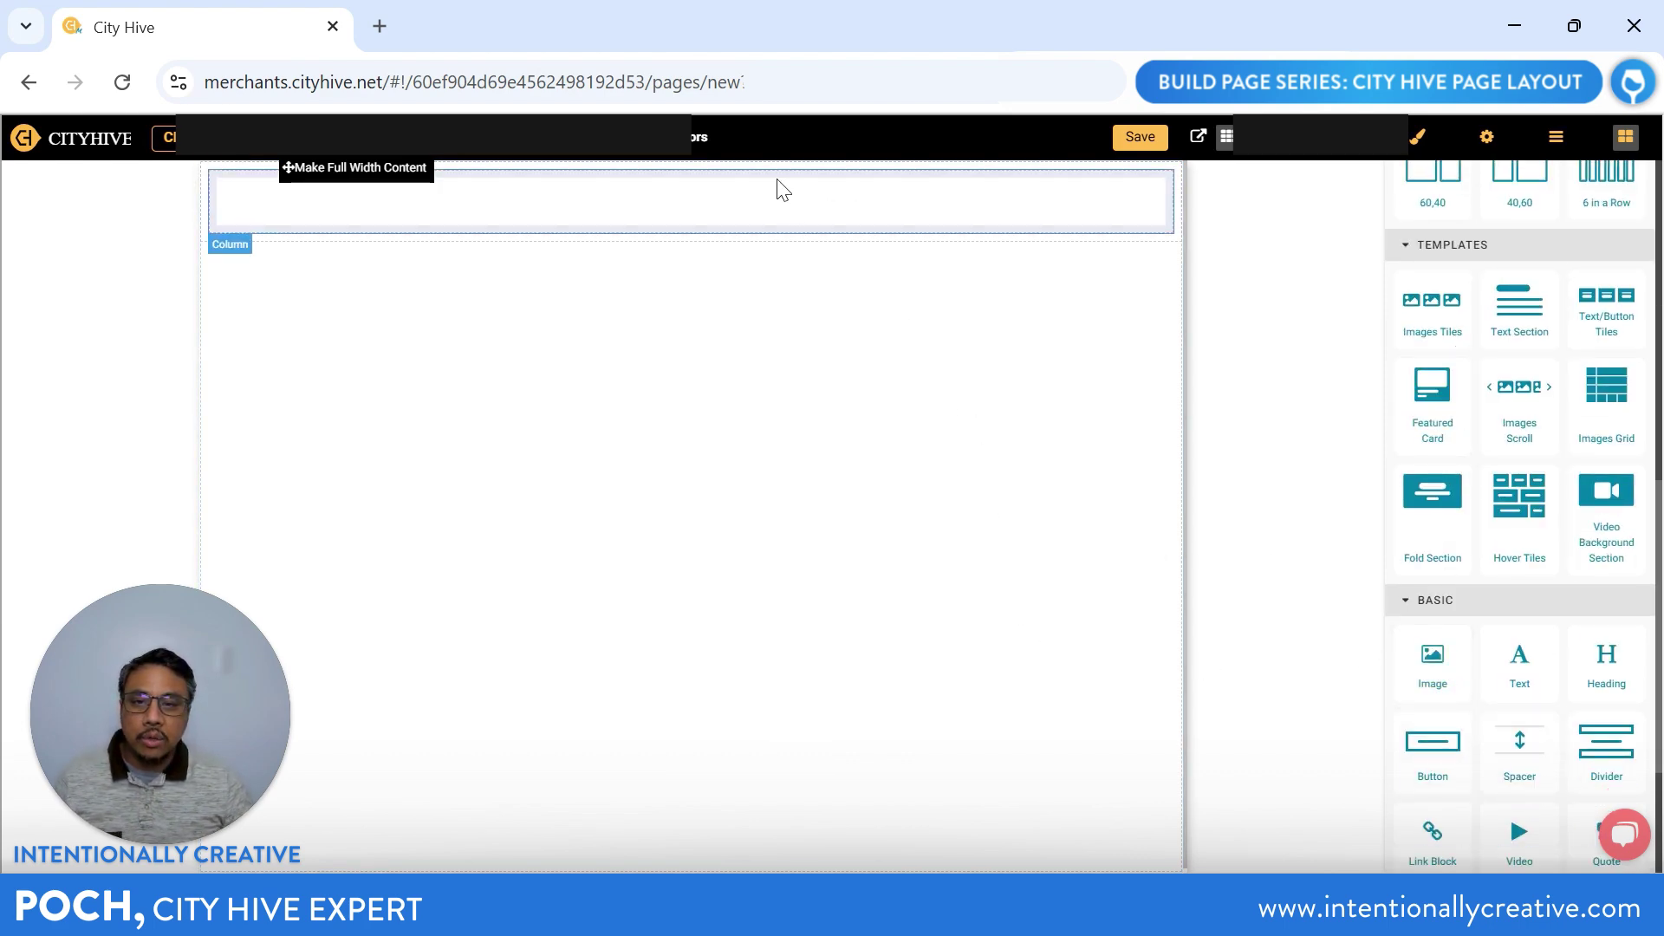
{"action": "left_click_drag", "start_coordinate": [1428, 667], "coordinate": [658, 200]}
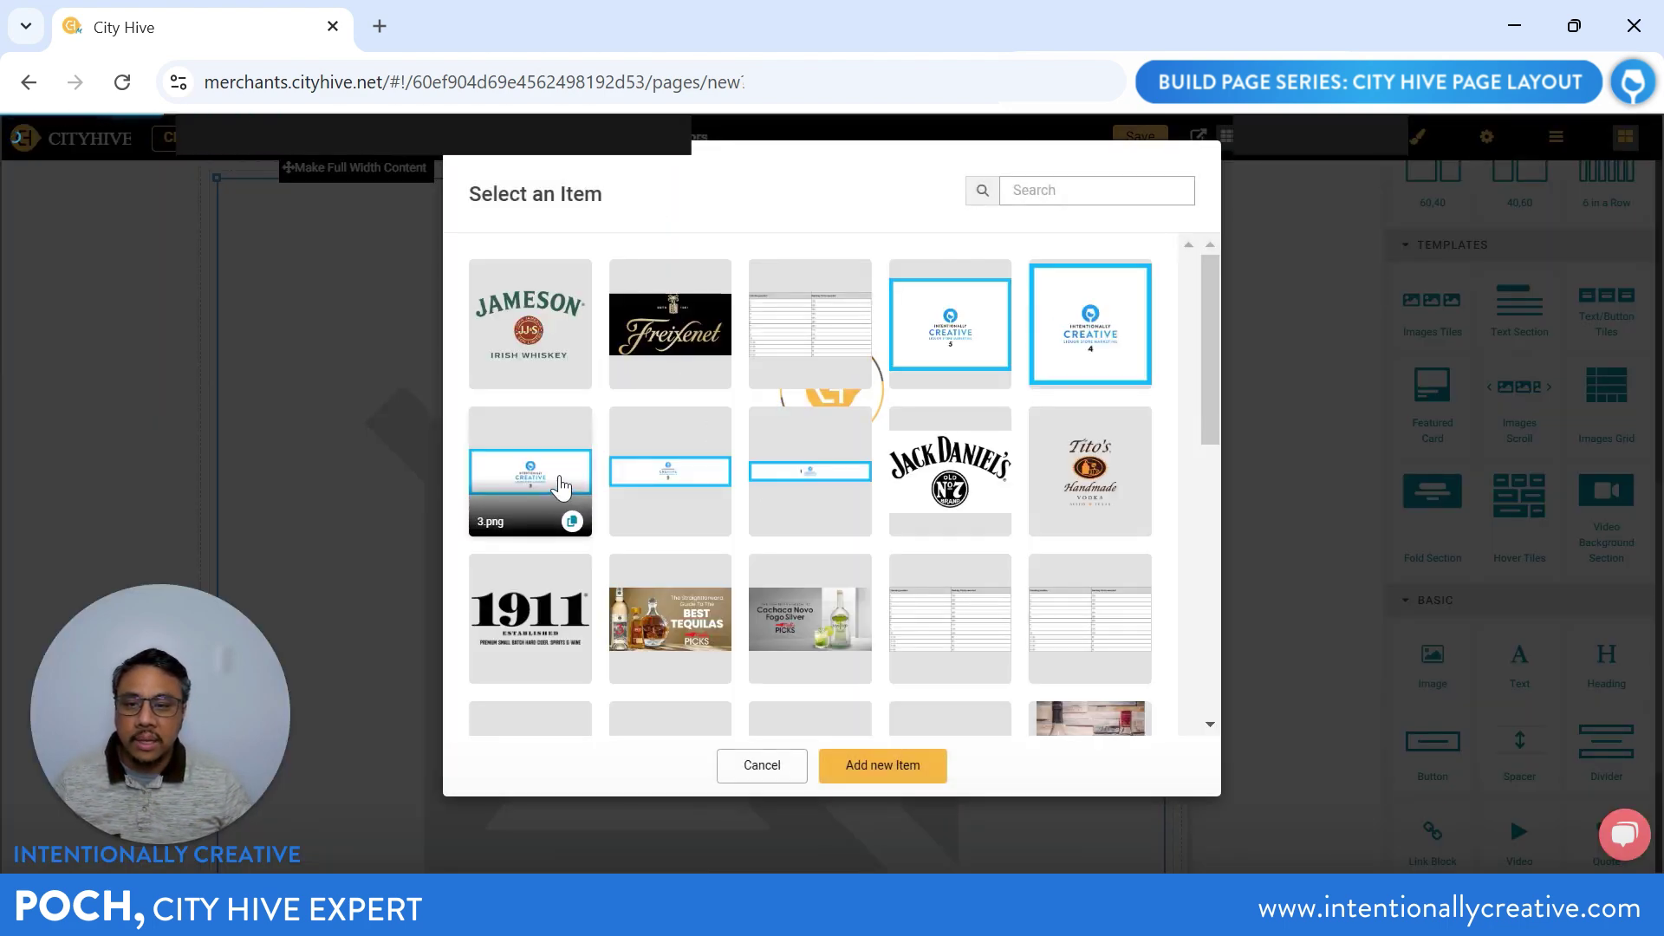
{"action": "left_click", "coordinate": [670, 472]}
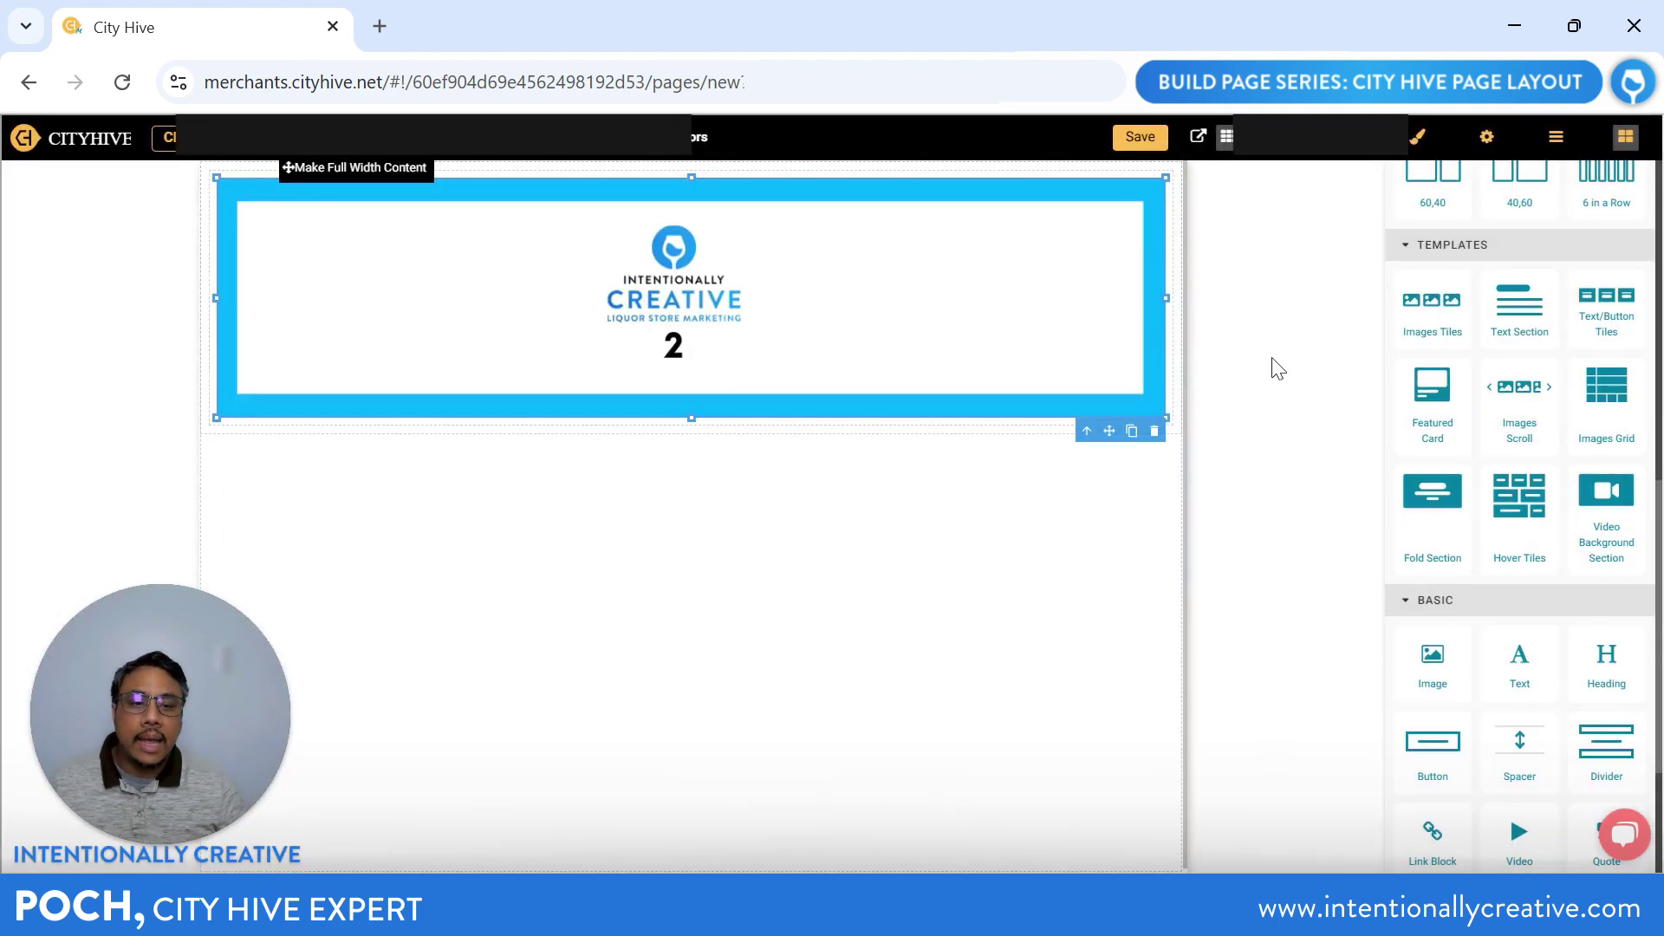
Step: Add a 50,50 layout row below the banner and delete the extra third column so two equal columns are left
{"action": "scroll", "coordinate": [1473, 394], "scroll_direction": "up", "scroll_amount": 5}
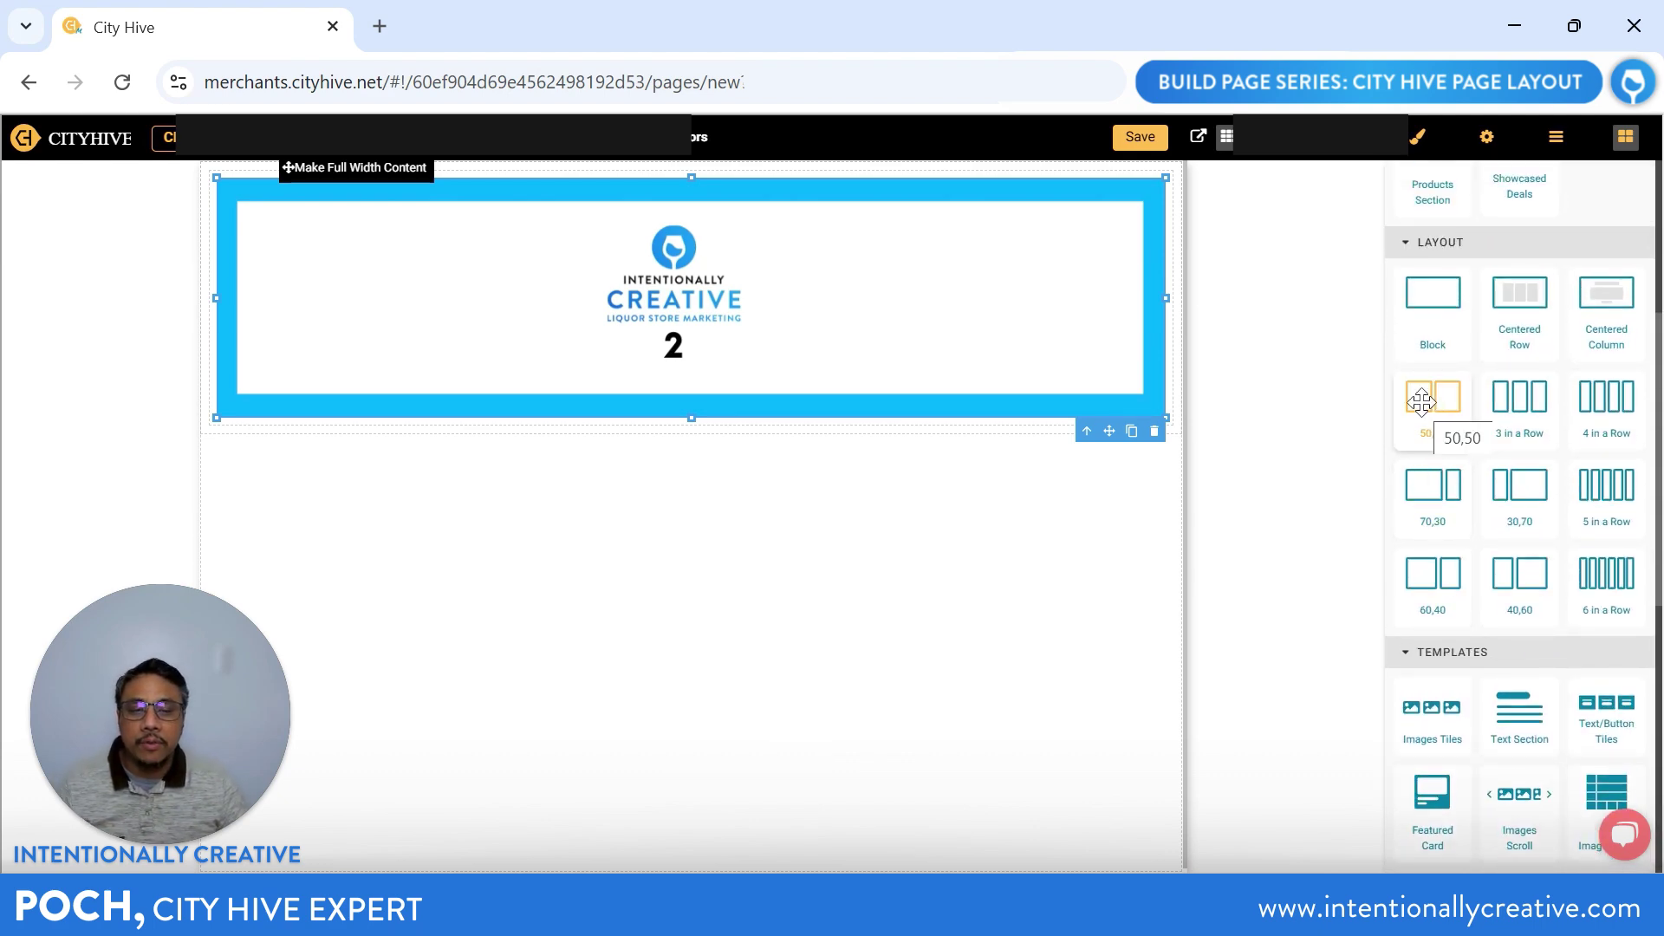
{"action": "left_click_drag", "start_coordinate": [1422, 403], "coordinate": [673, 479]}
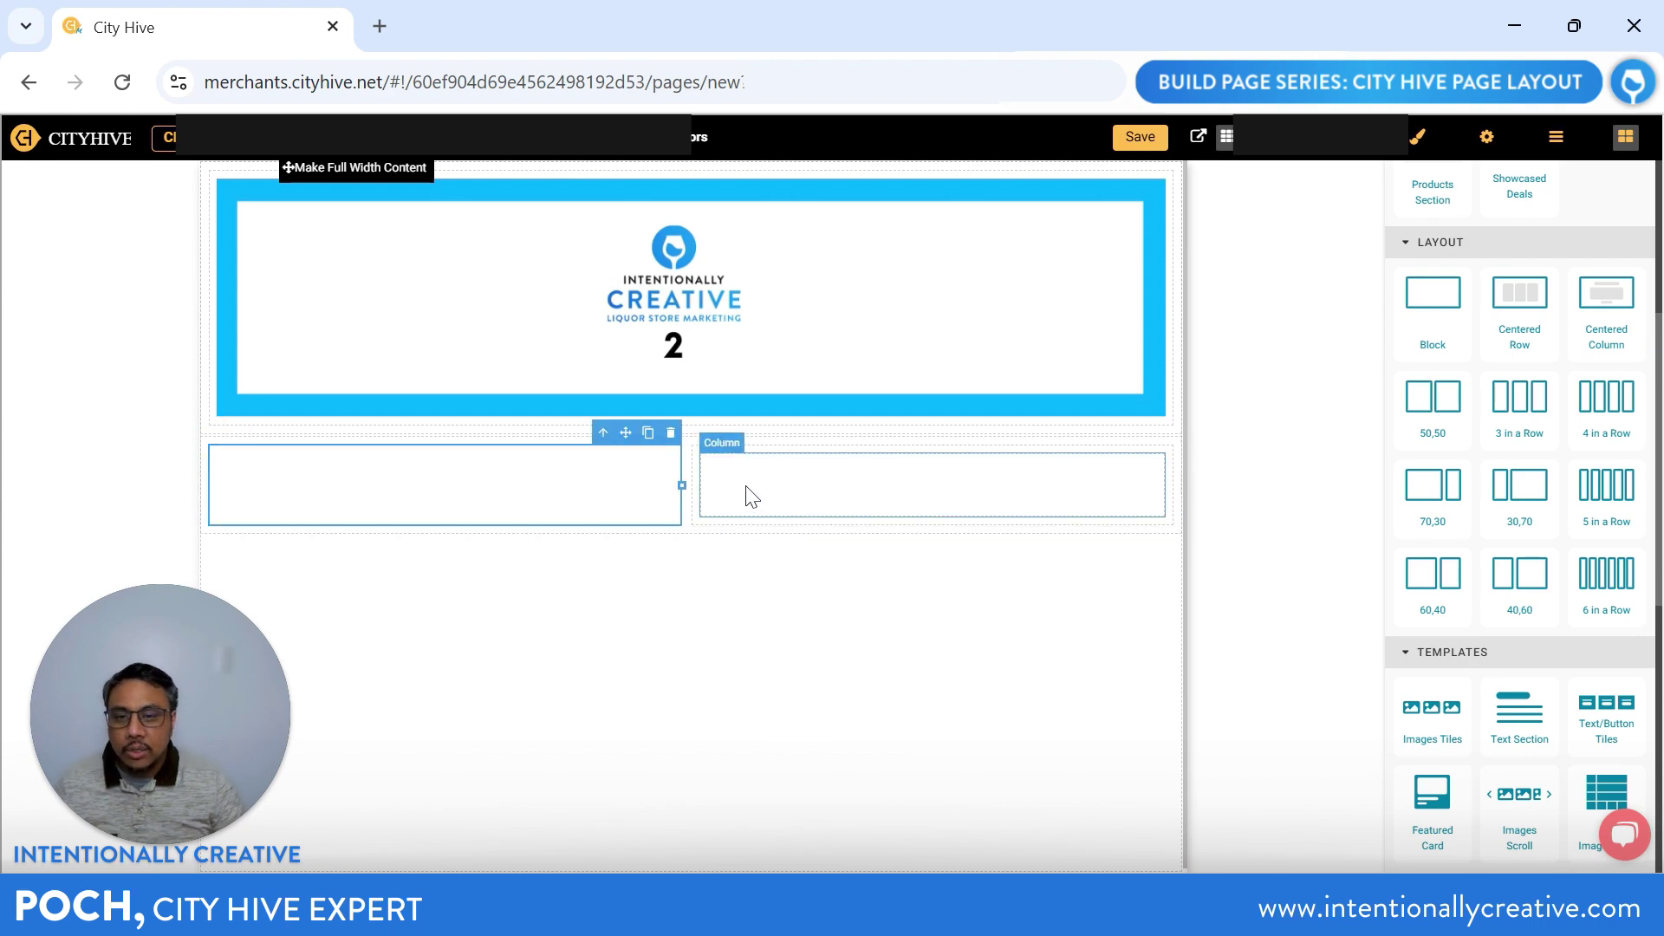
{"action": "left_click", "coordinate": [693, 490]}
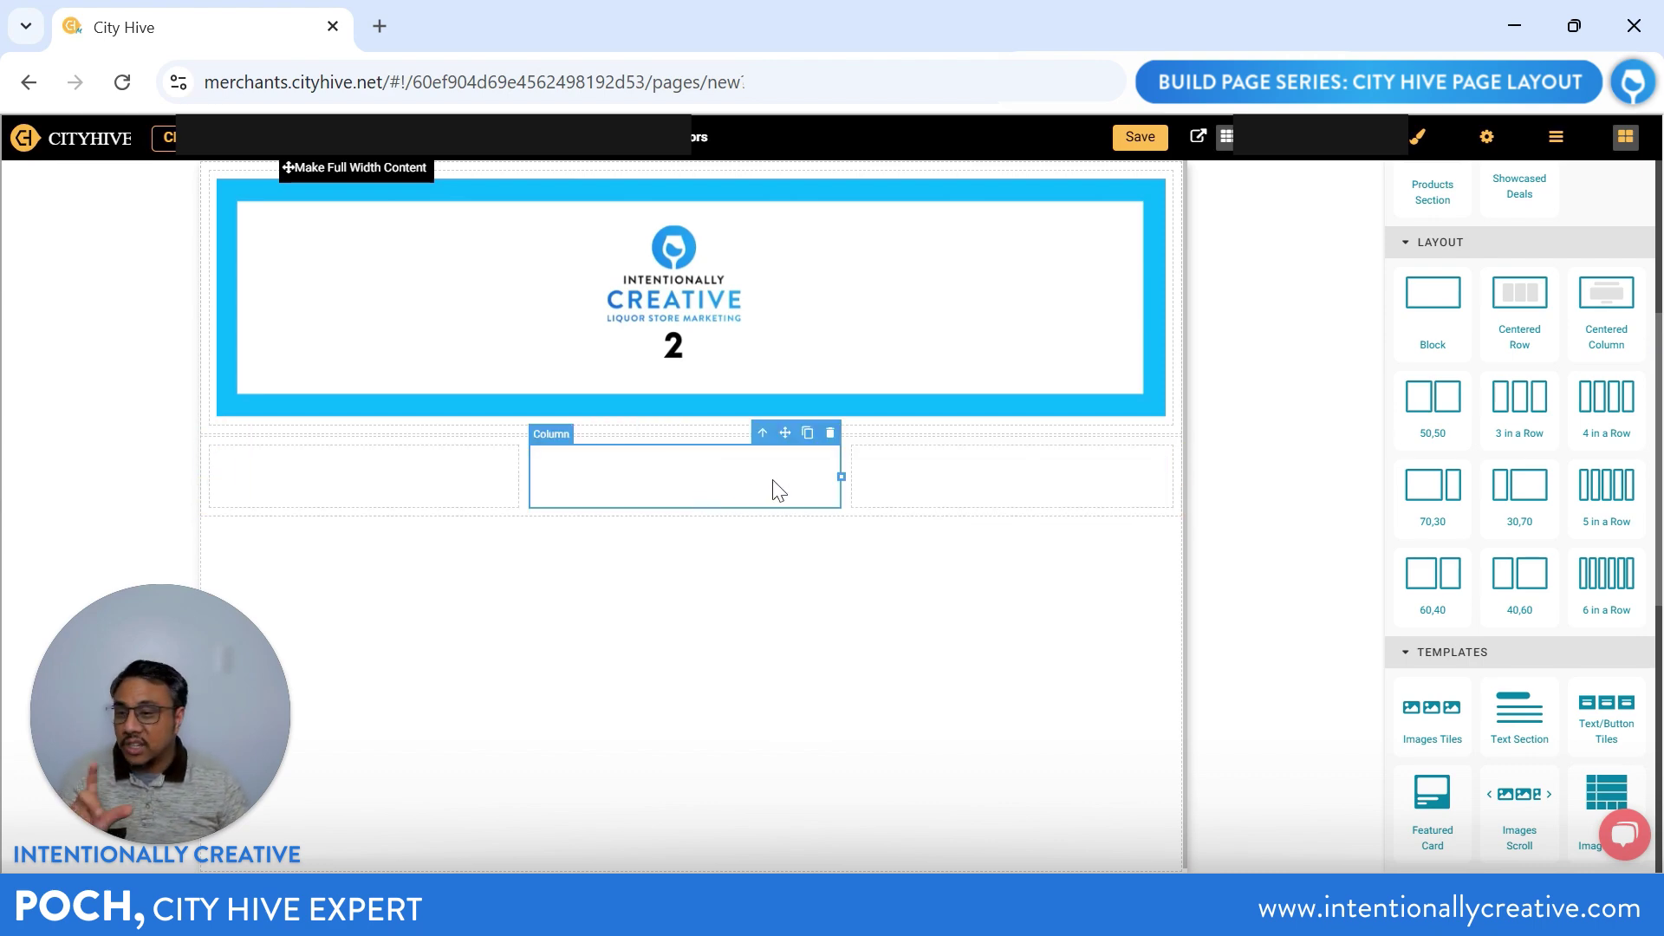
{"action": "left_click", "coordinate": [940, 485]}
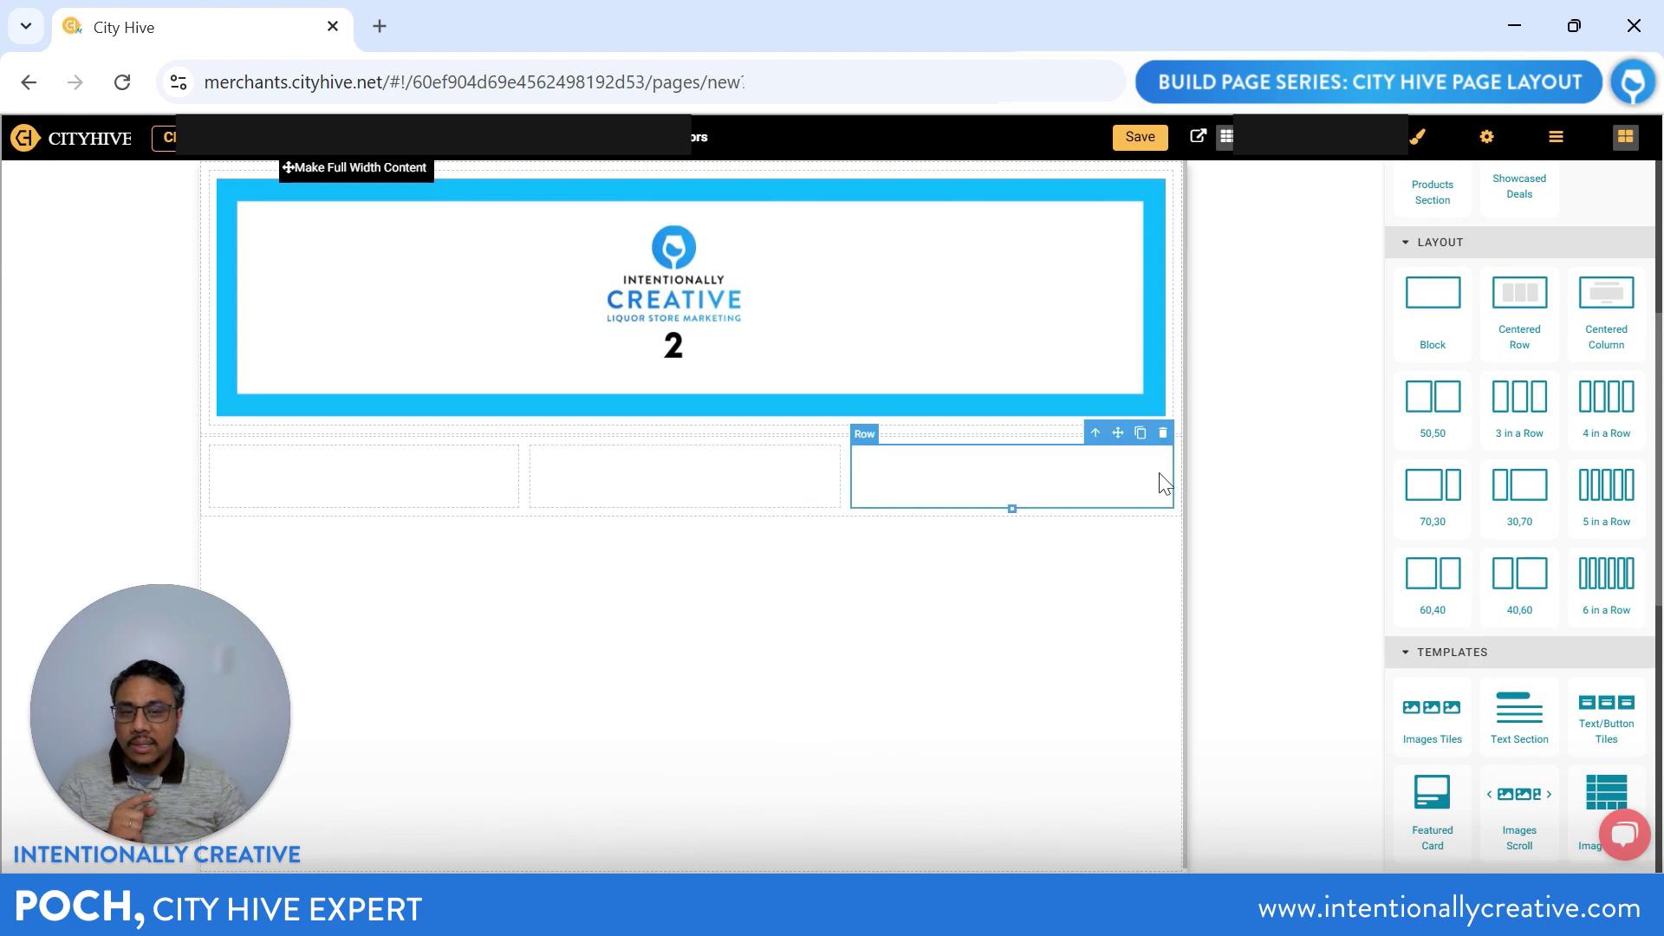
{"action": "left_click", "coordinate": [1162, 433]}
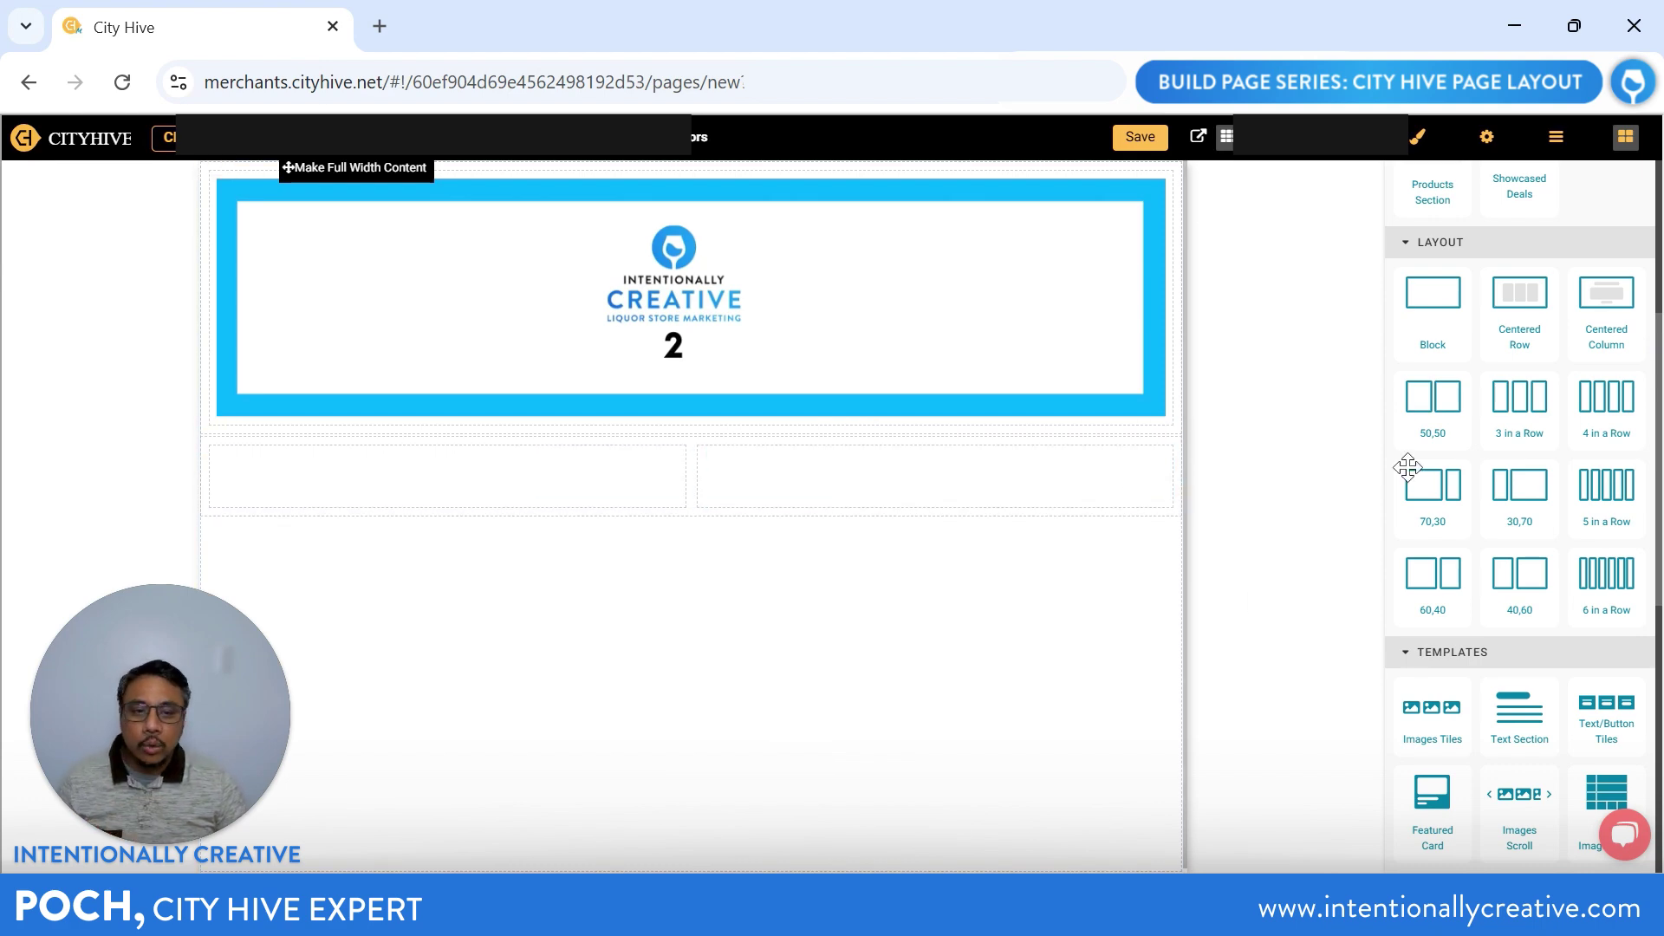
Step: Insert the Intentionally Creative image numbered 5 in the left column of the row below the banner
{"action": "scroll", "coordinate": [1420, 467], "scroll_direction": "down", "scroll_amount": 1}
{"action": "scroll", "coordinate": [1419, 468], "scroll_direction": "down", "scroll_amount": 5}
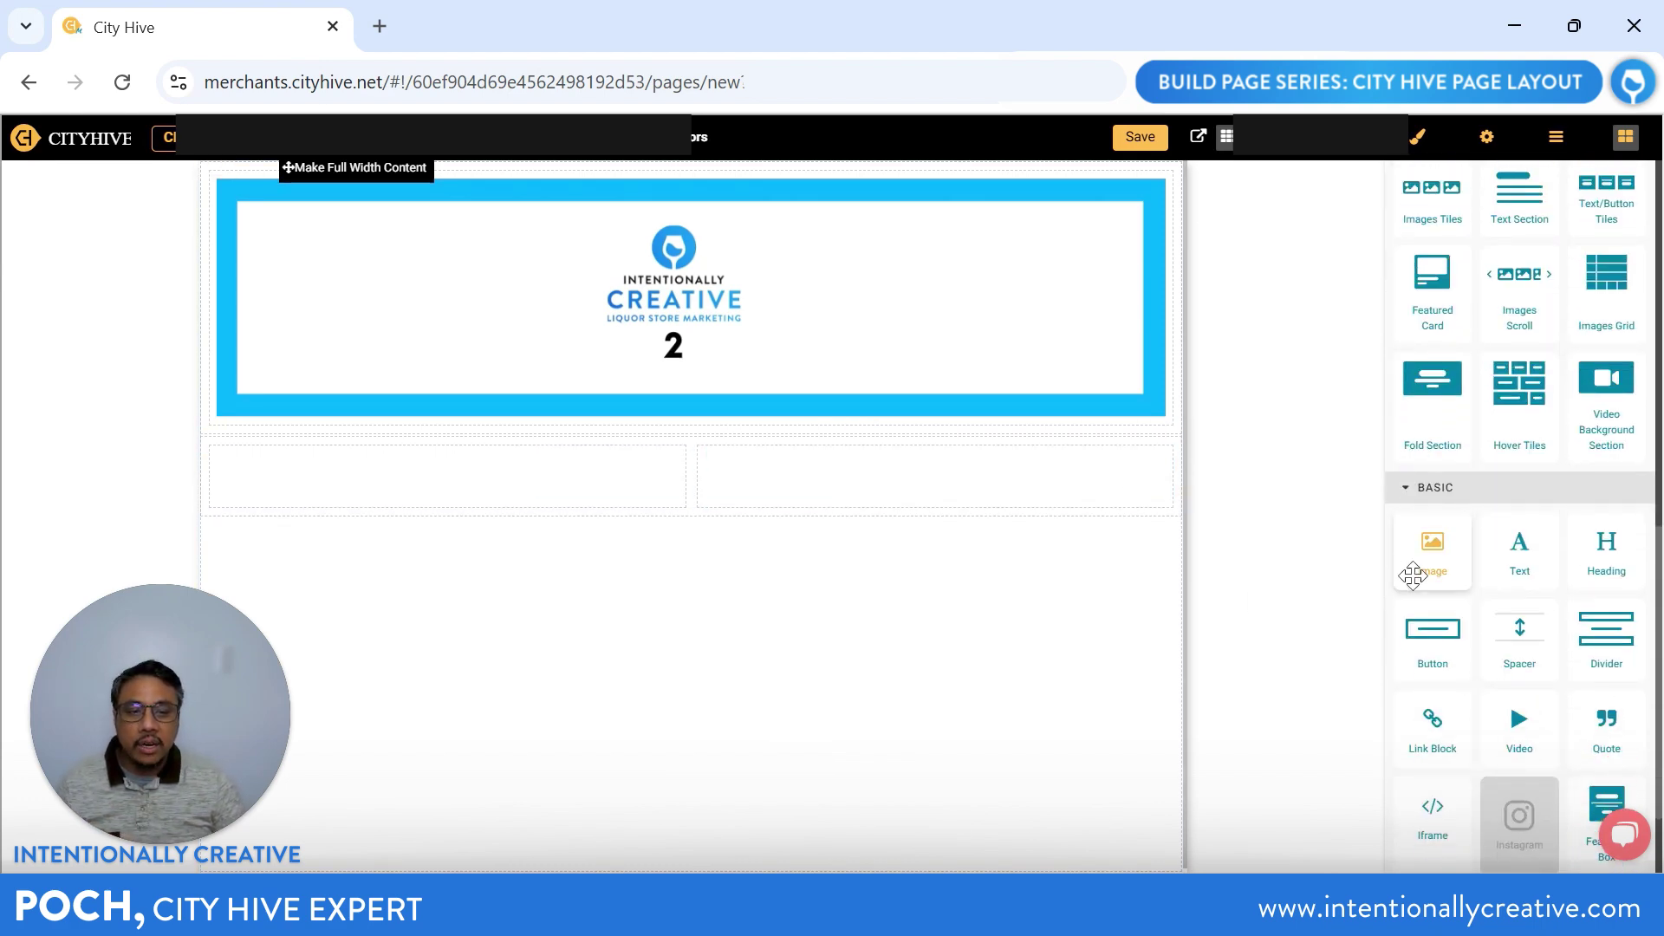
{"action": "left_click_drag", "start_coordinate": [1426, 564], "coordinate": [531, 471]}
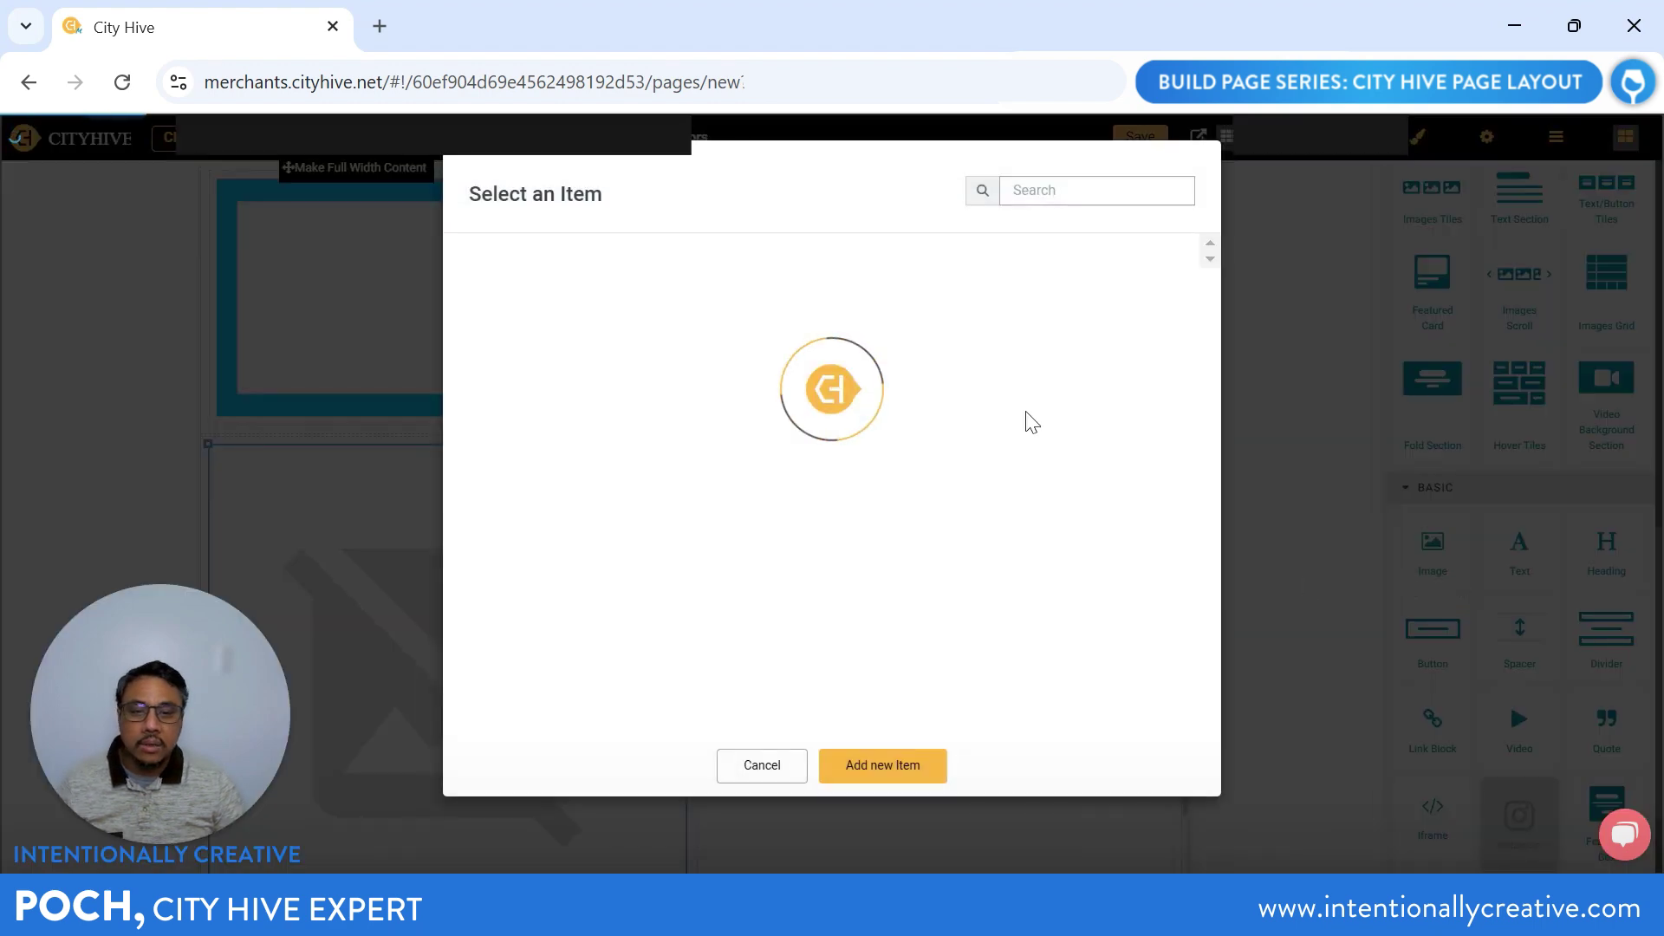
{"action": "left_click", "coordinate": [980, 347]}
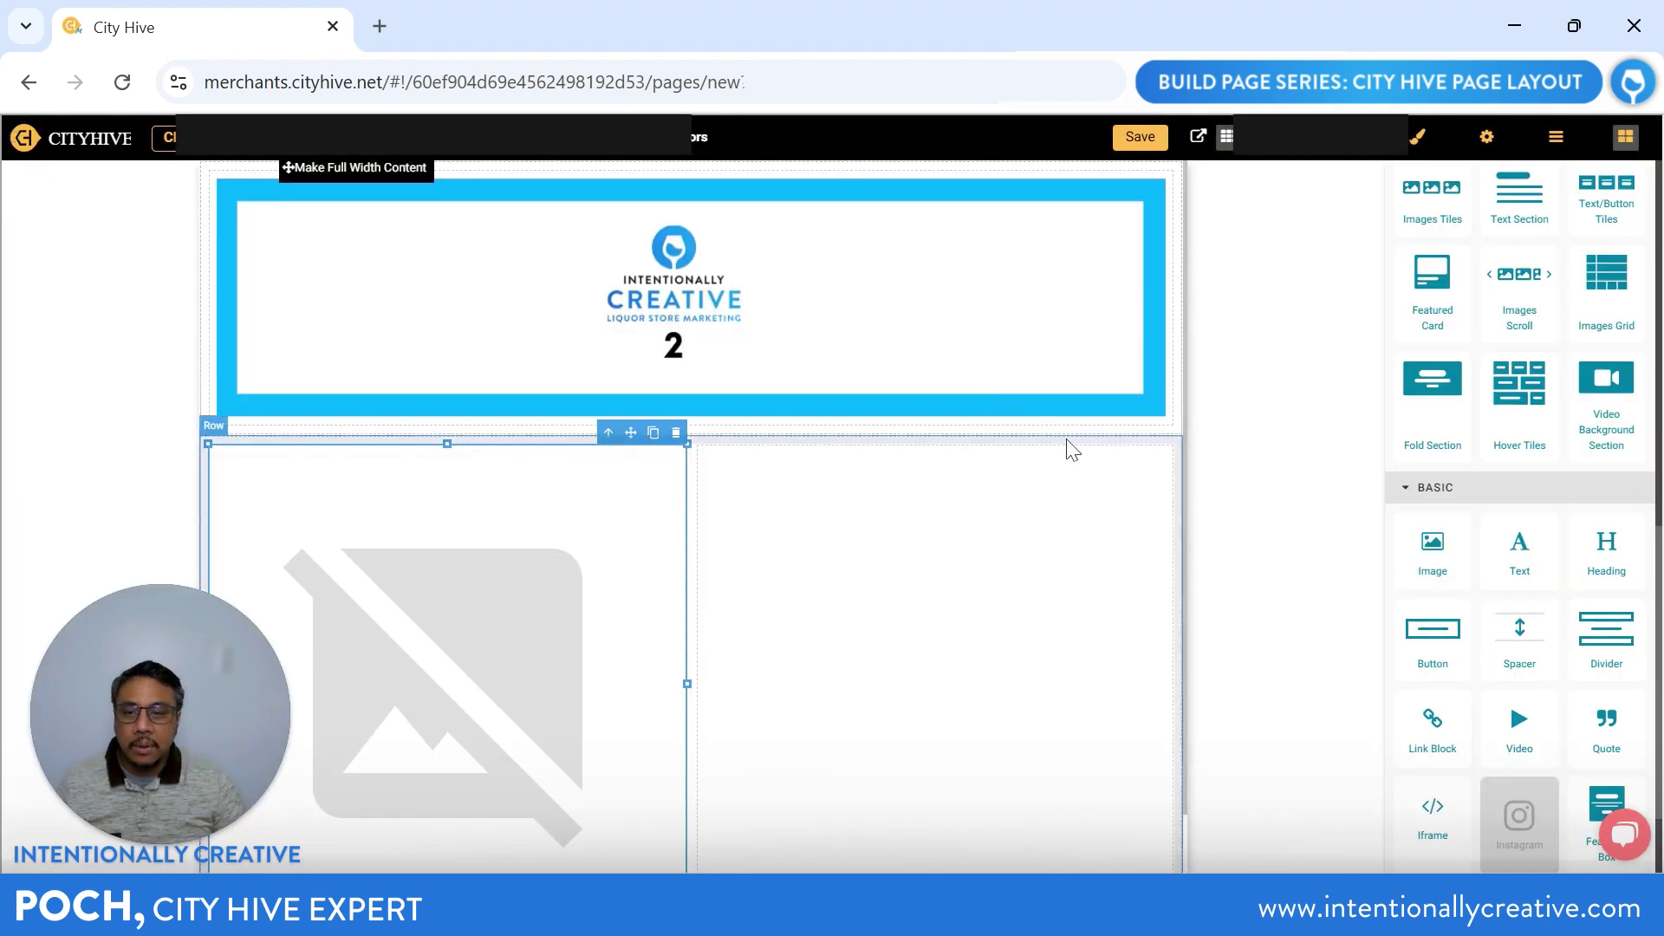
Step: Insert the wide Intentionally Creative image numbered 2 in the right column, beside image 5
{"action": "left_click_drag", "start_coordinate": [1428, 537], "coordinate": [853, 562]}
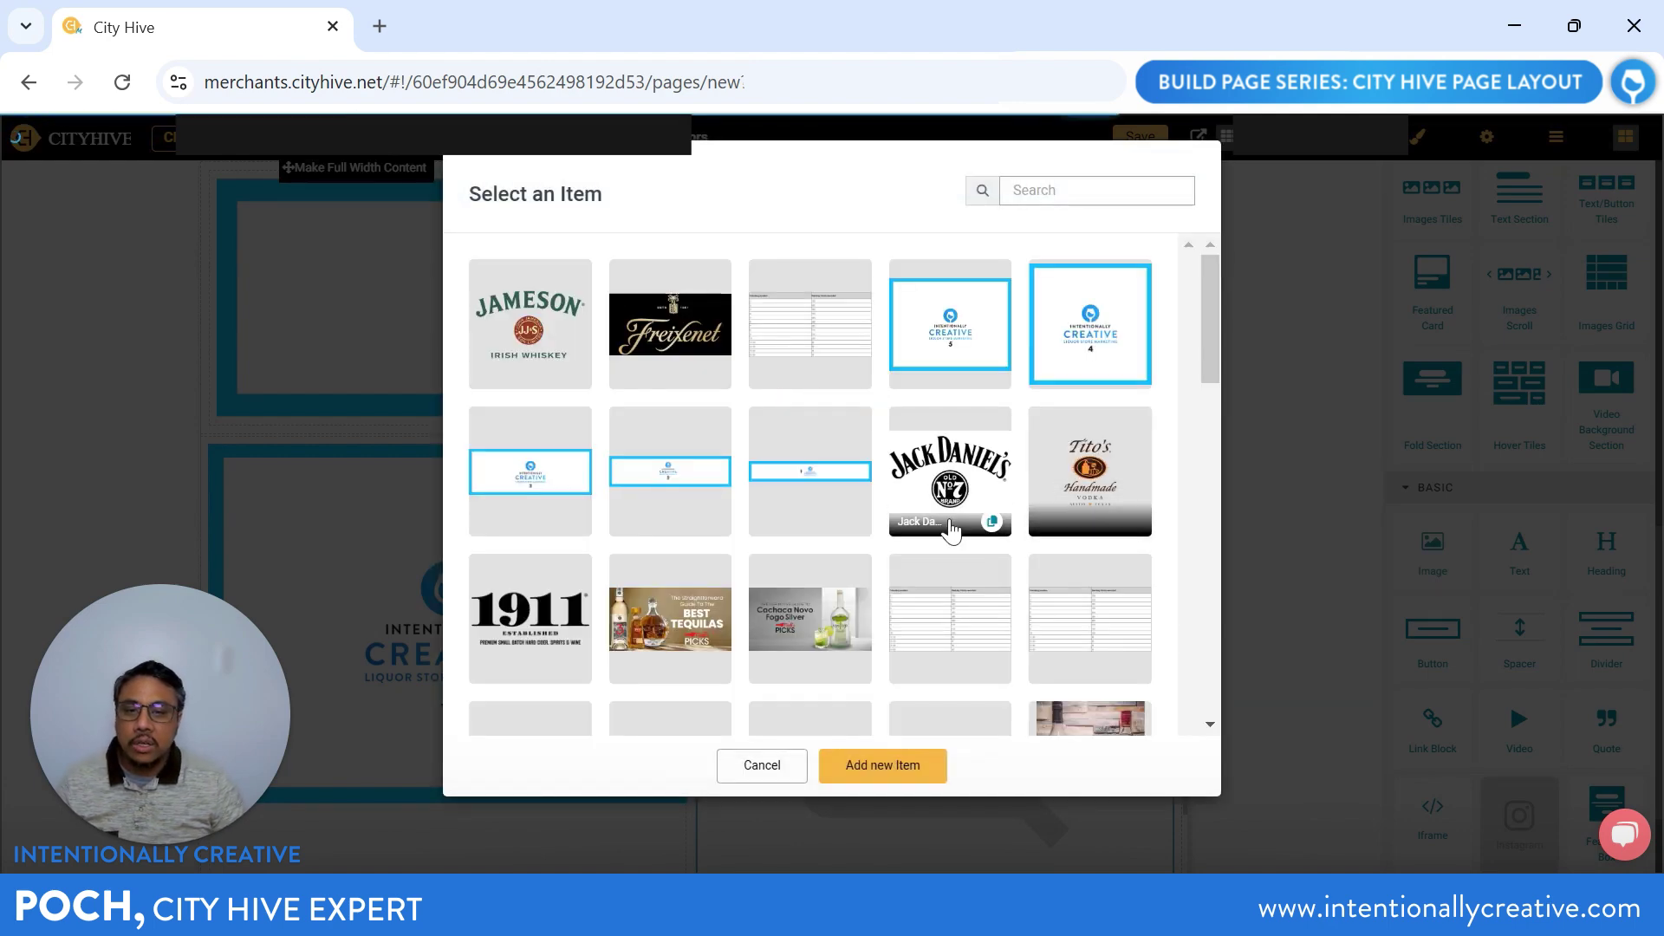
{"action": "left_click", "coordinate": [833, 518]}
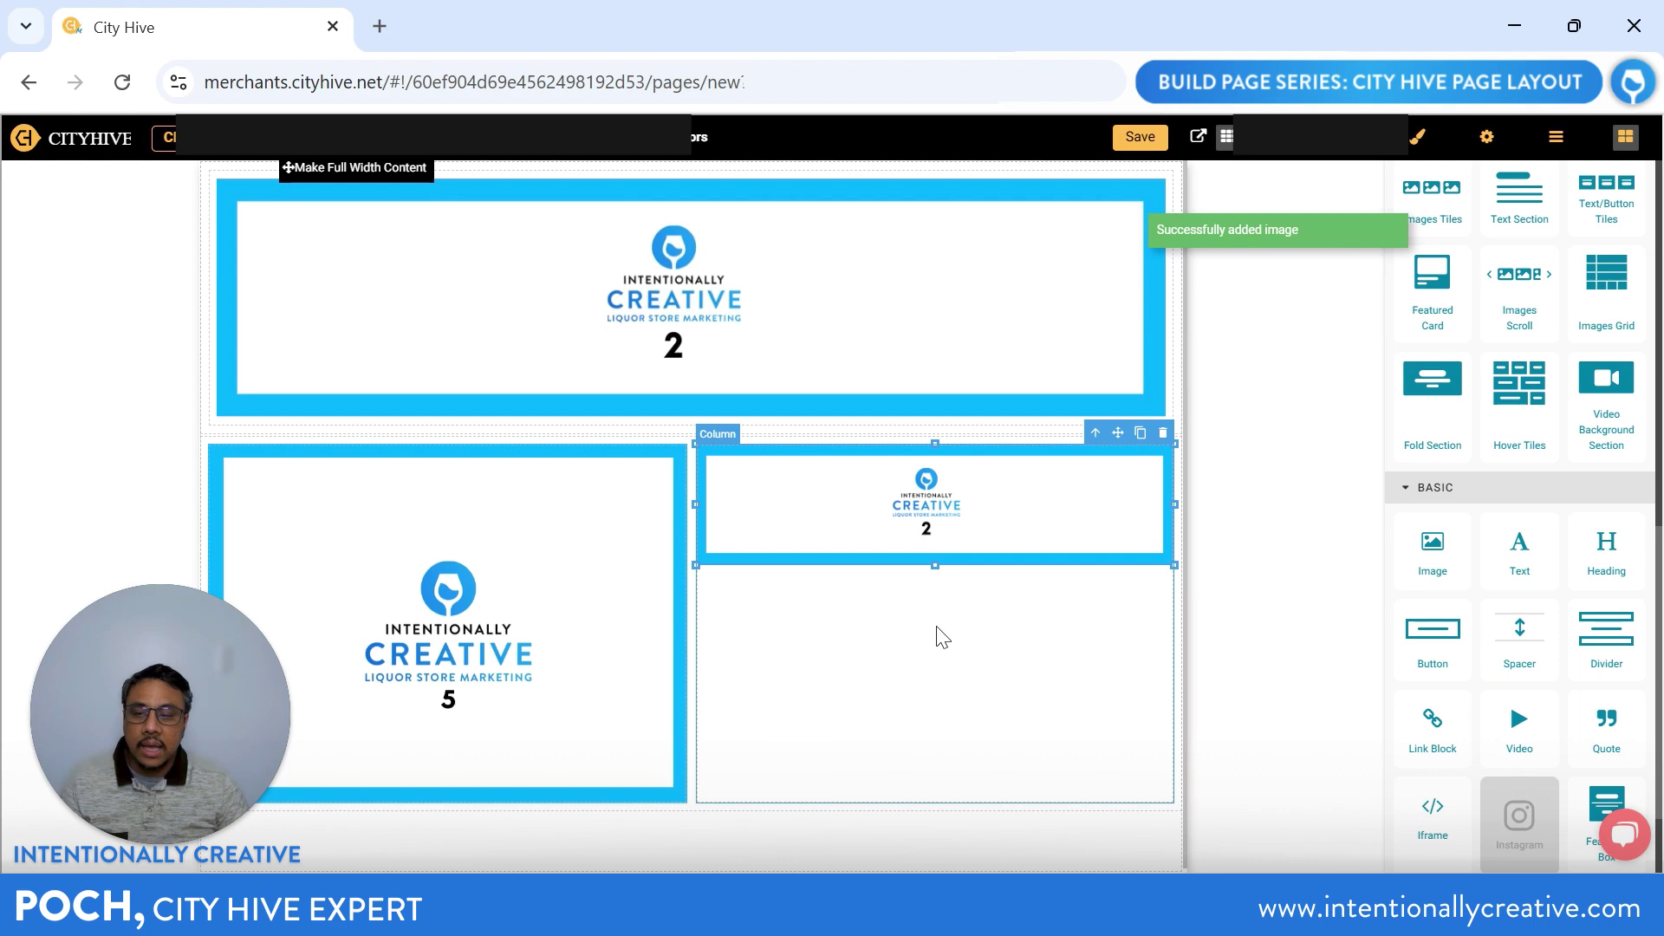
{"action": "left_click", "coordinate": [785, 511]}
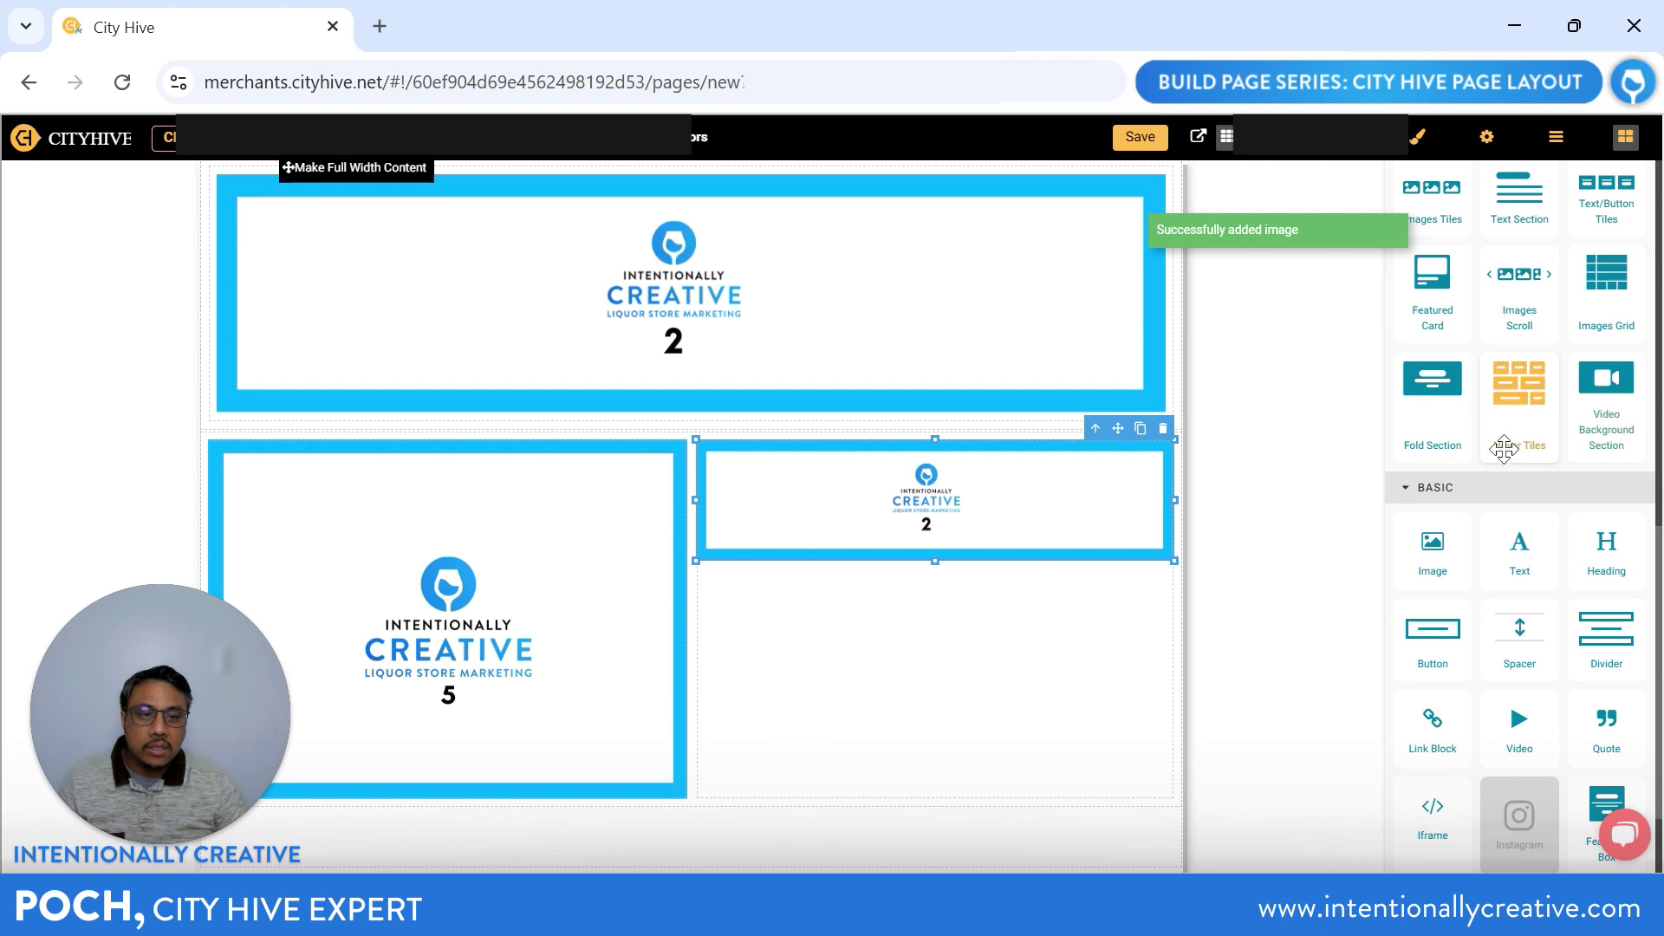
Step: Add another 50,50 layout row beneath the two images and delete its extra third column
{"action": "scroll", "coordinate": [1516, 382], "scroll_direction": "up", "scroll_amount": 5}
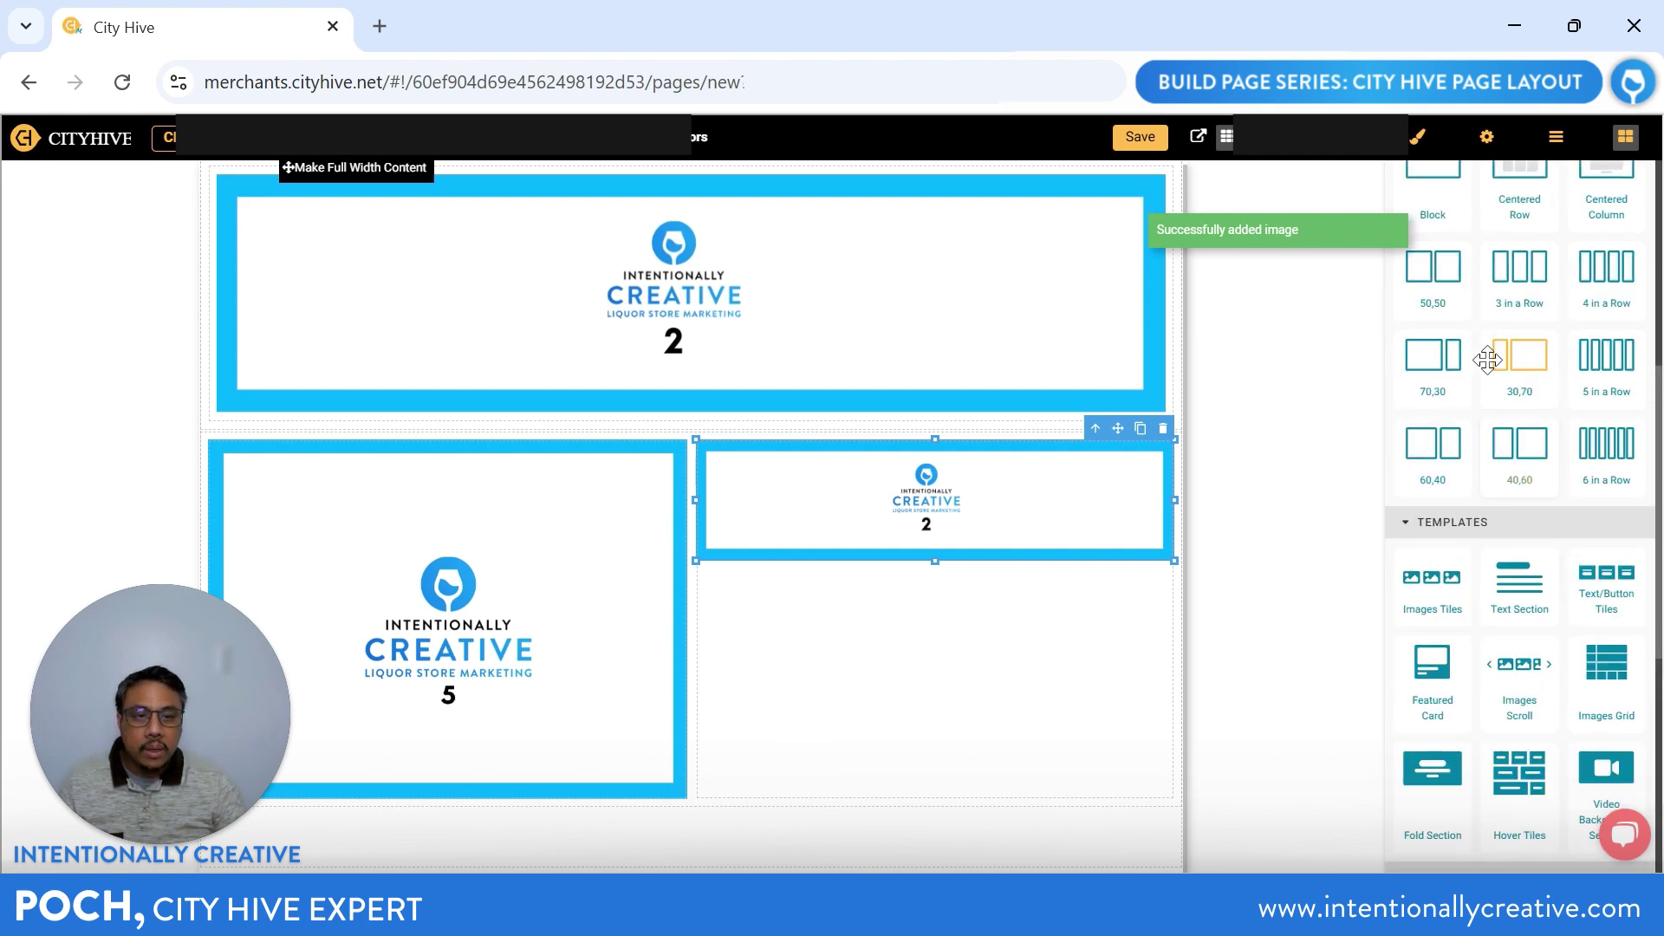
{"action": "left_click_drag", "start_coordinate": [1432, 275], "coordinate": [607, 822]}
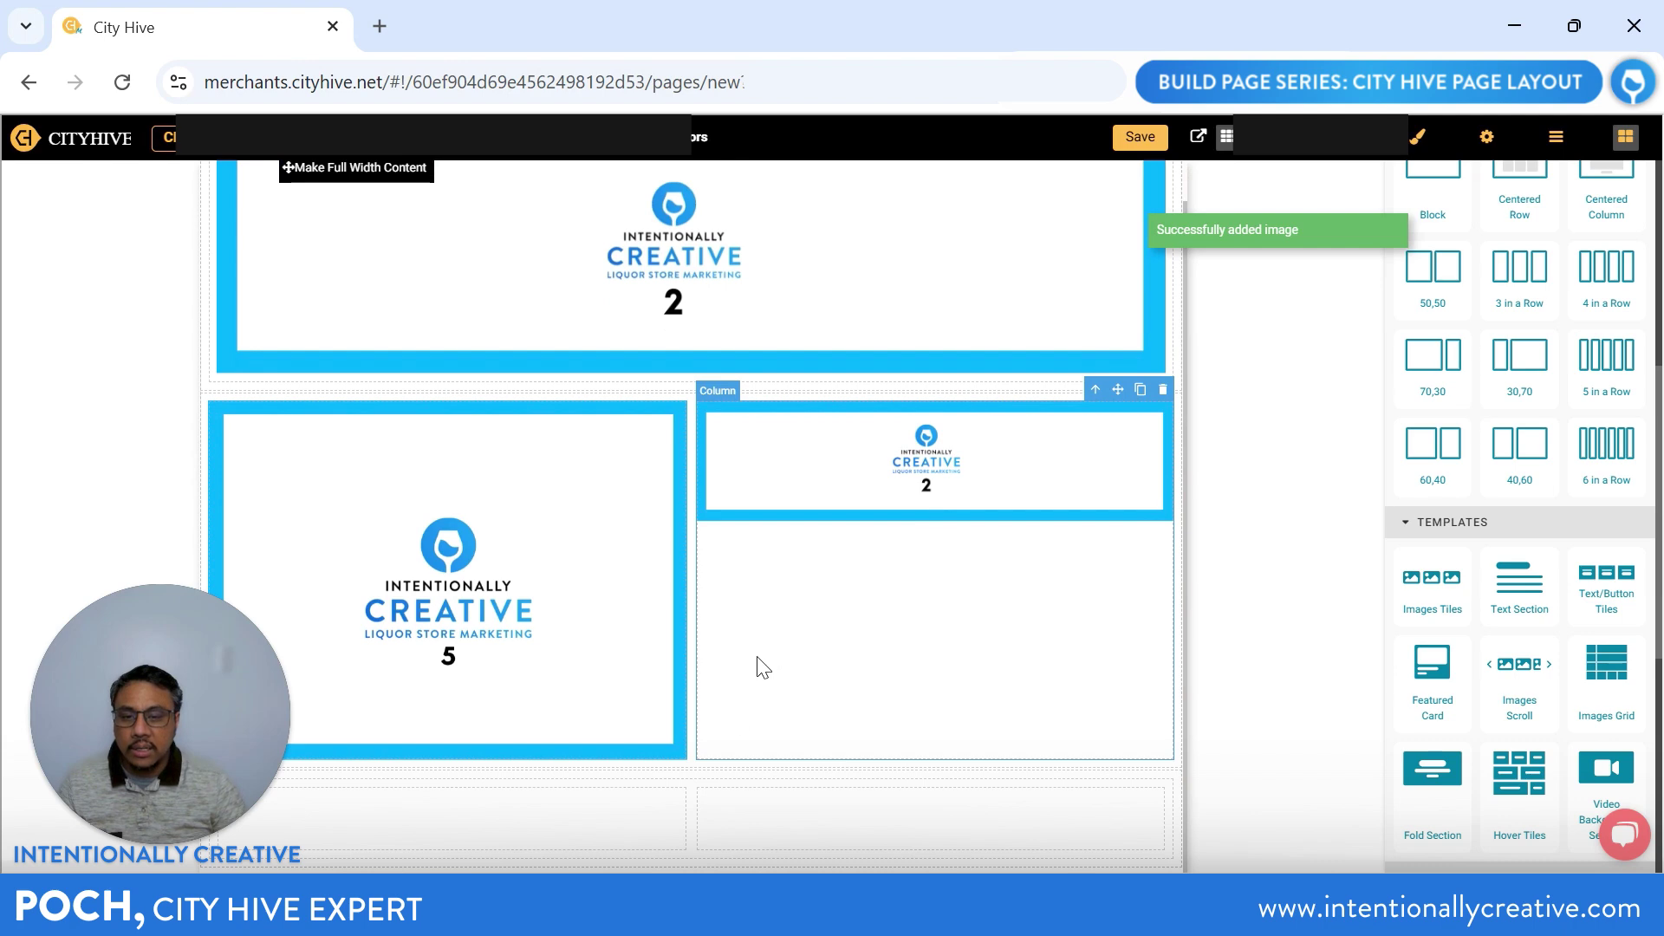
{"action": "left_click", "coordinate": [476, 835]}
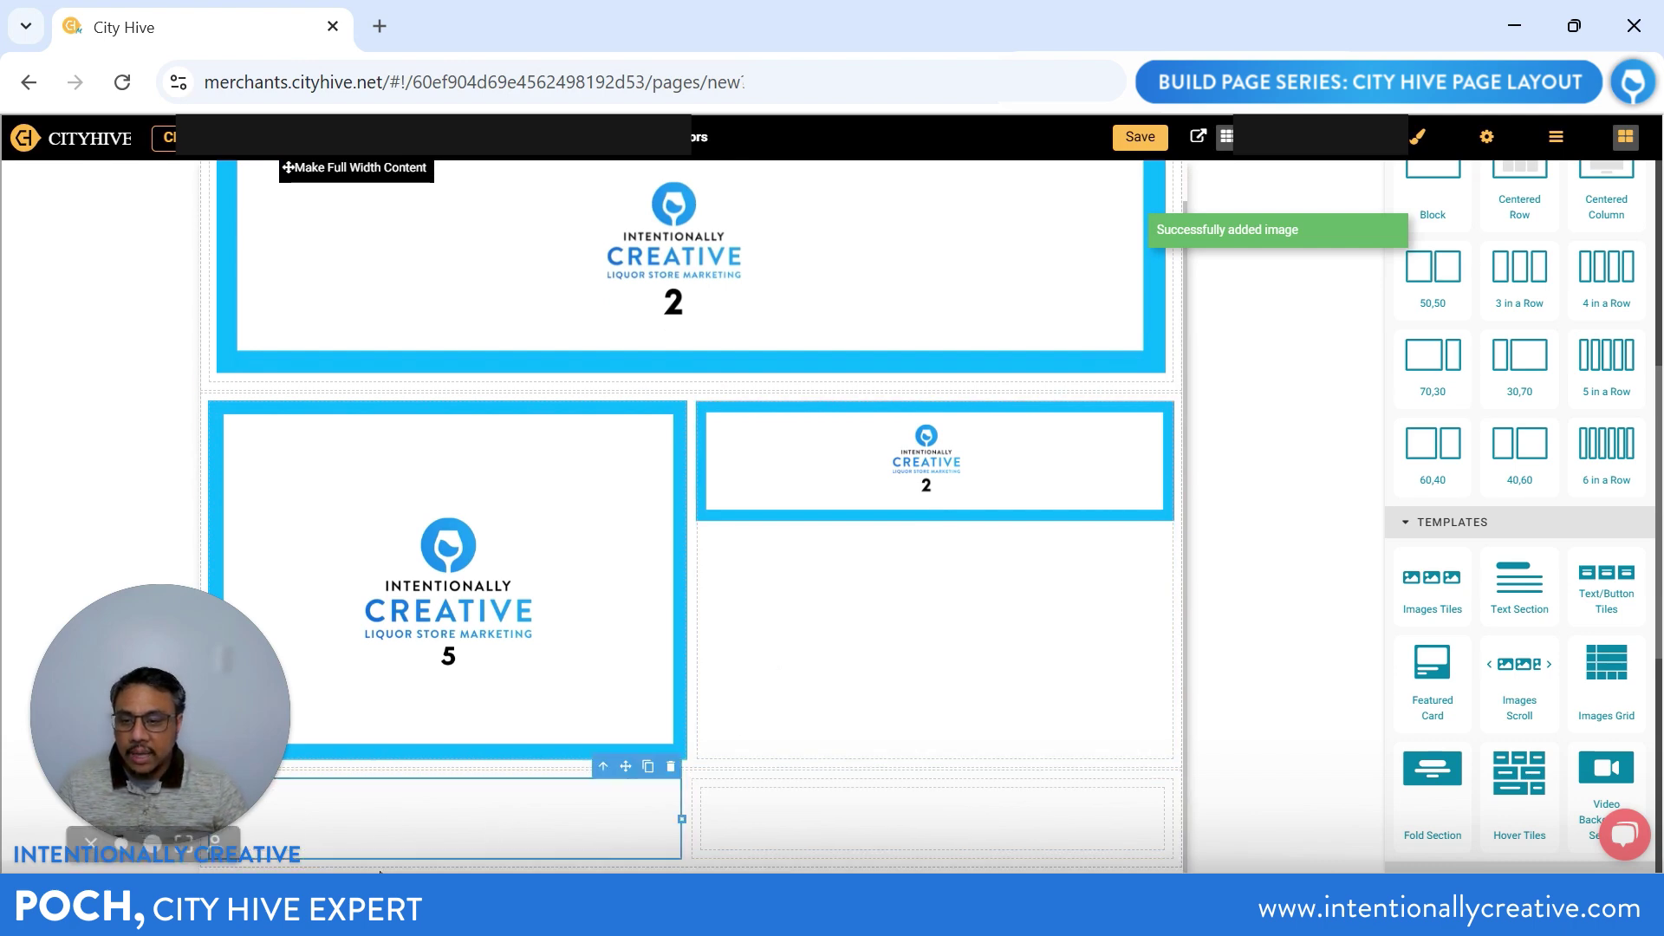
{"action": "left_click_drag", "start_coordinate": [766, 807], "coordinate": [688, 820]}
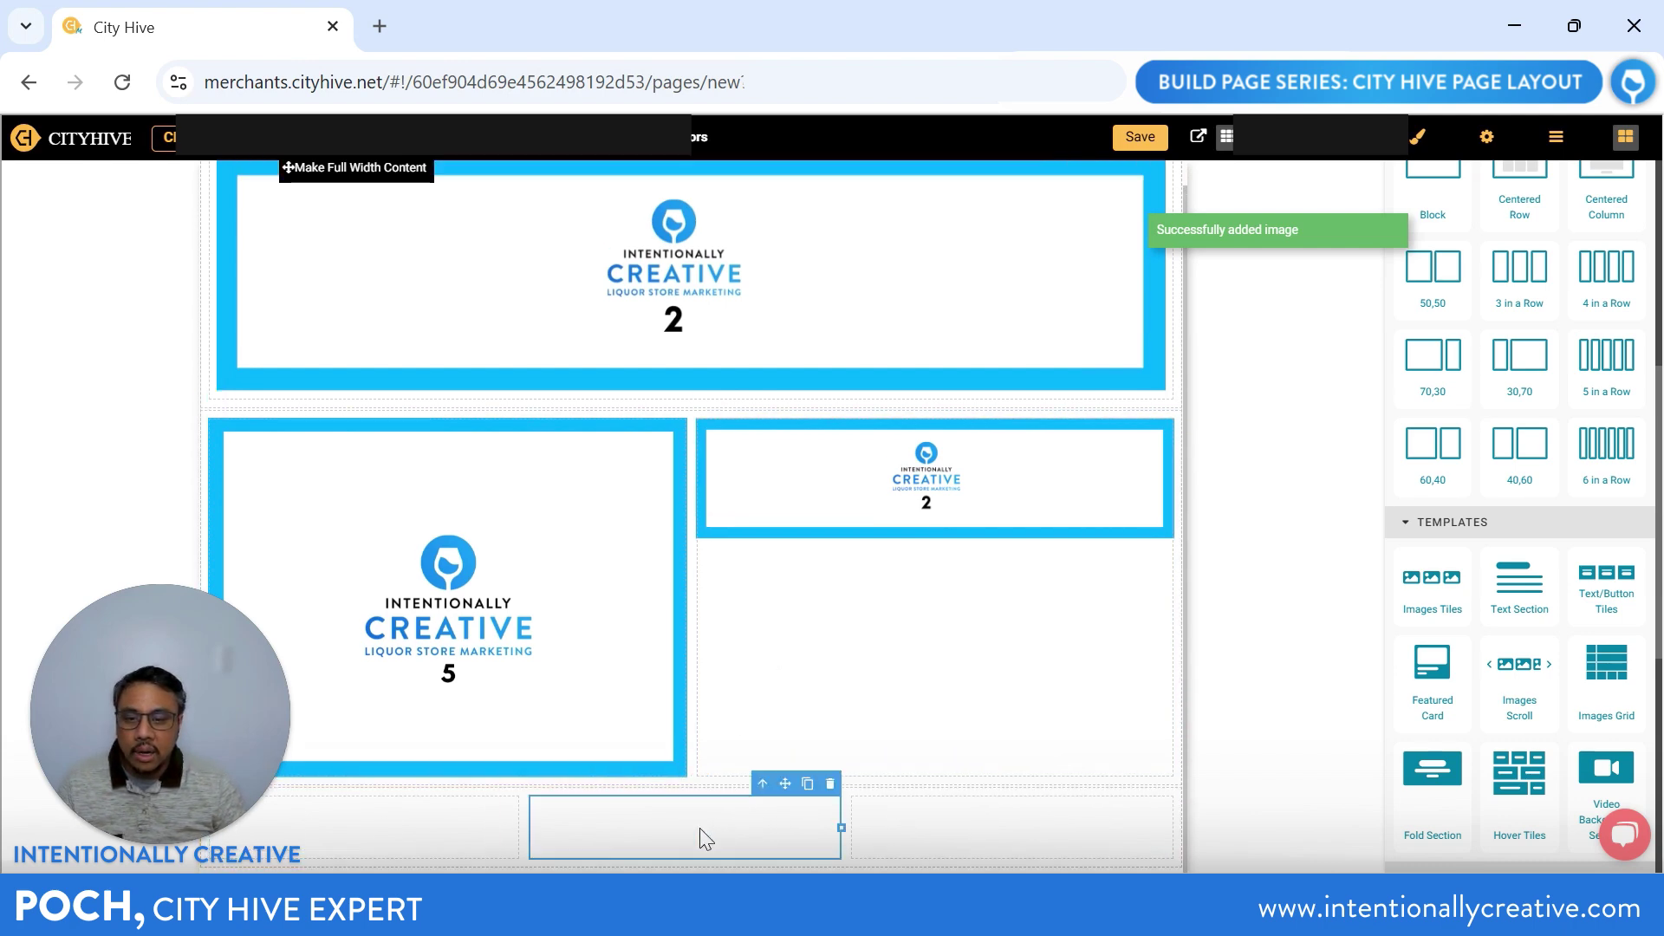
{"action": "left_click", "coordinate": [897, 846]}
{"action": "left_click", "coordinate": [1163, 783]}
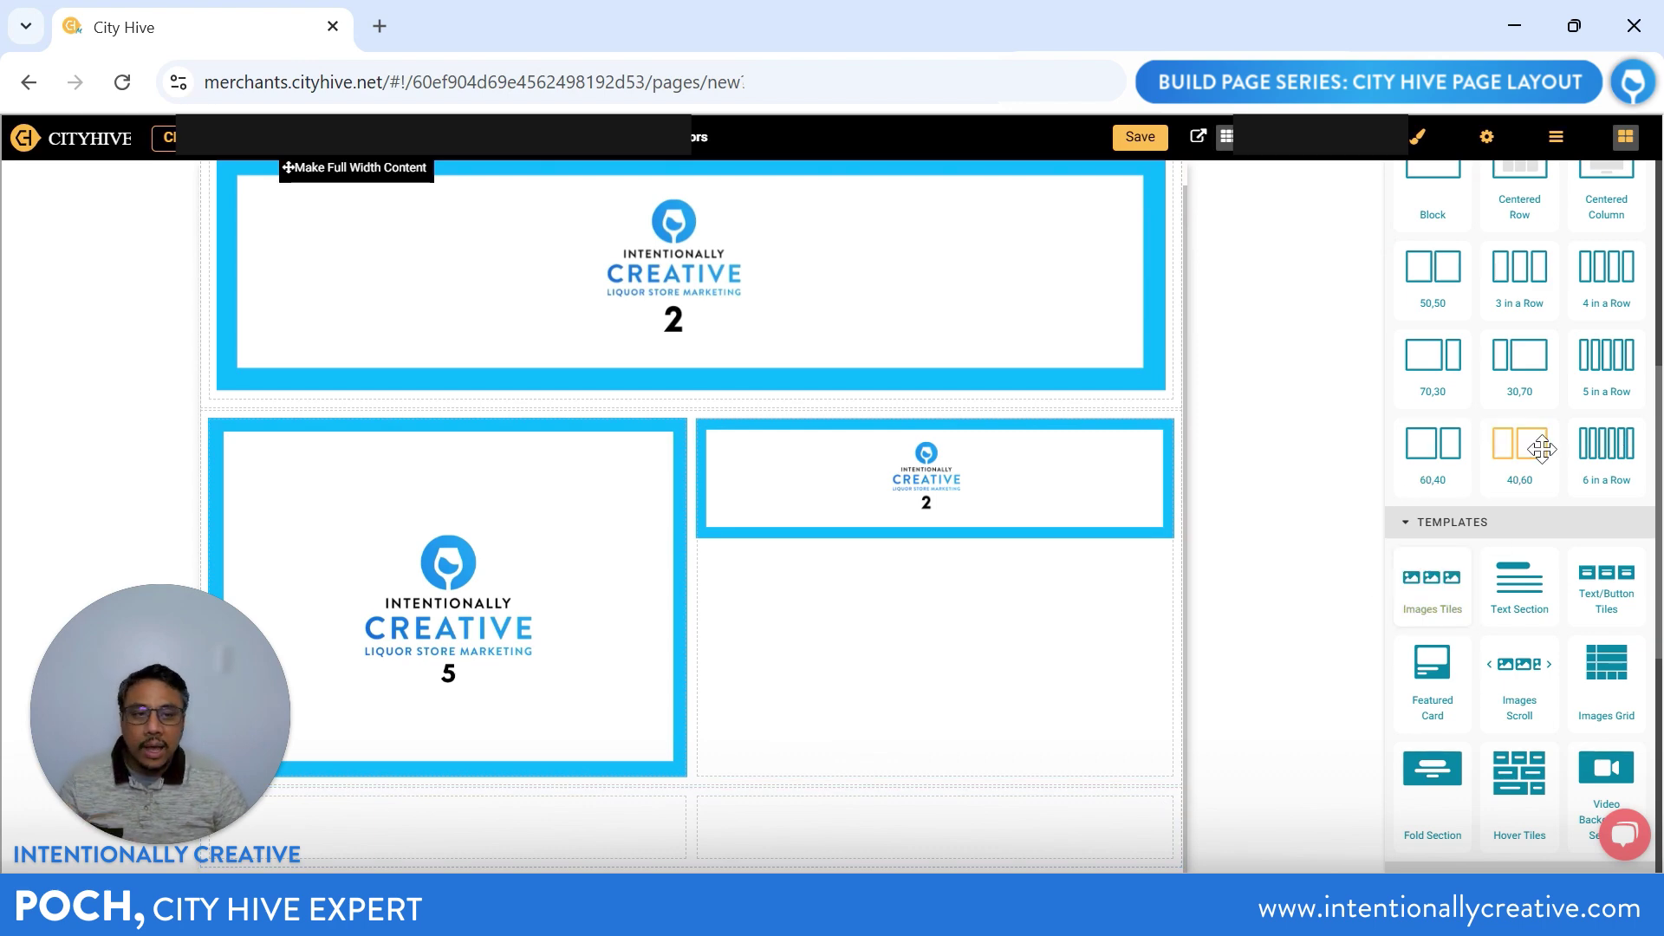
Step: Add a Centered Column inside the empty right column of the lowest two-column row
{"action": "scroll", "coordinate": [1542, 448], "scroll_direction": "up", "scroll_amount": 2}
{"action": "scroll", "coordinate": [1499, 485], "scroll_direction": "down", "scroll_amount": 1}
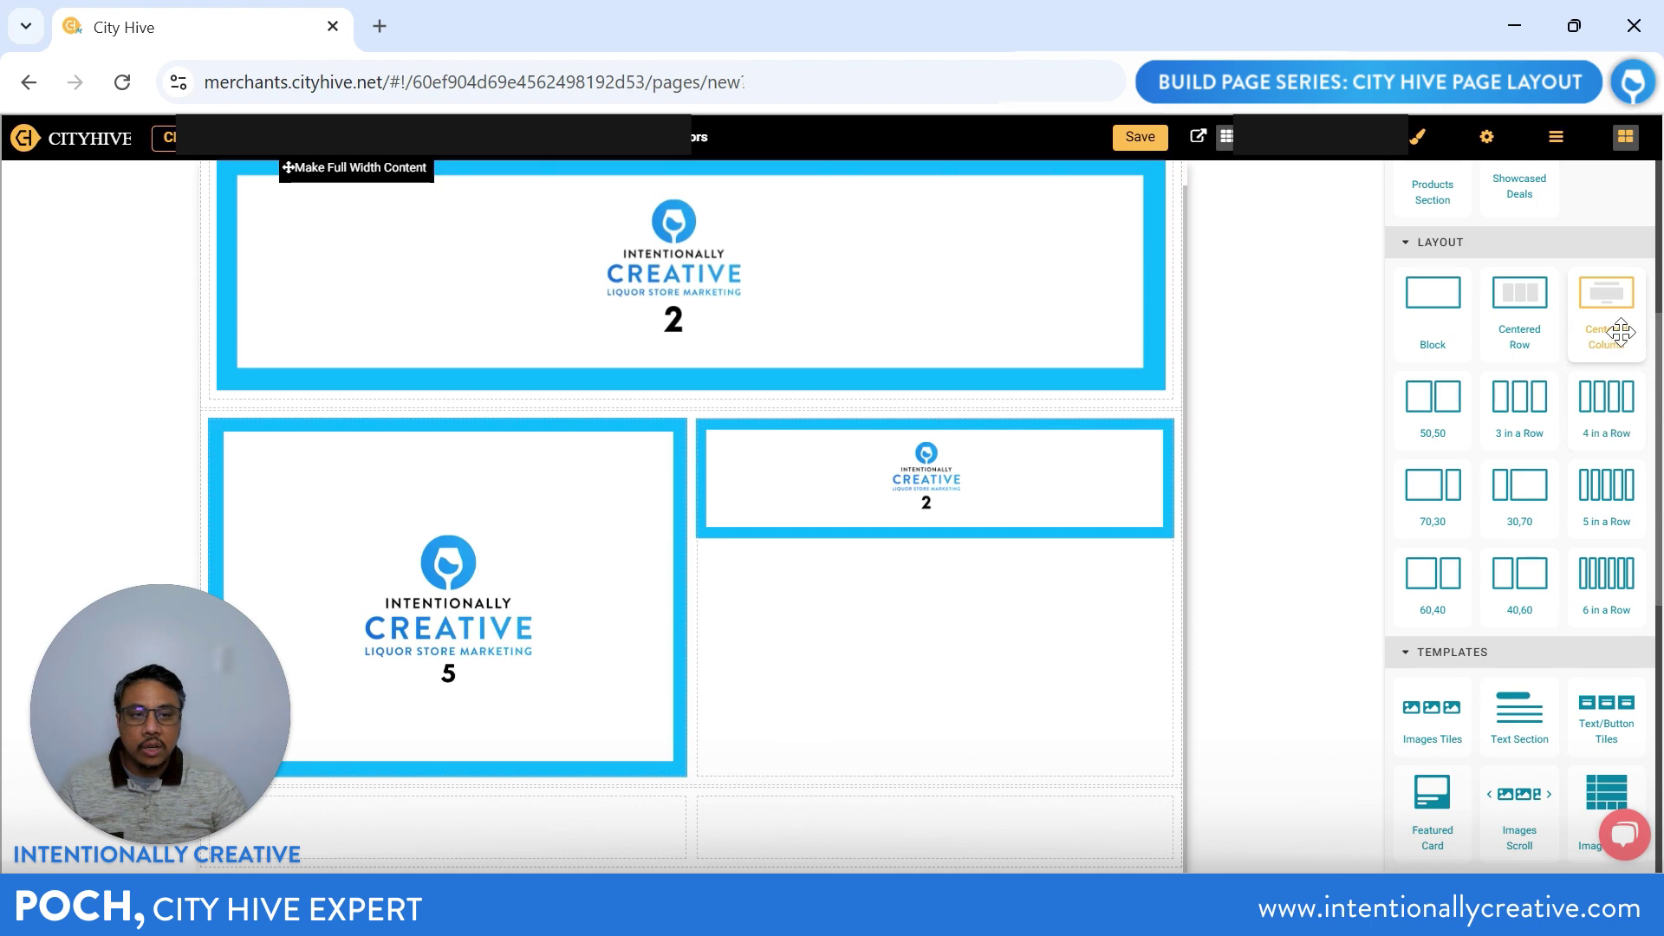
{"action": "left_click_drag", "start_coordinate": [1603, 350], "coordinate": [870, 836]}
{"action": "scroll", "coordinate": [1467, 694], "scroll_direction": "down", "scroll_amount": 4}
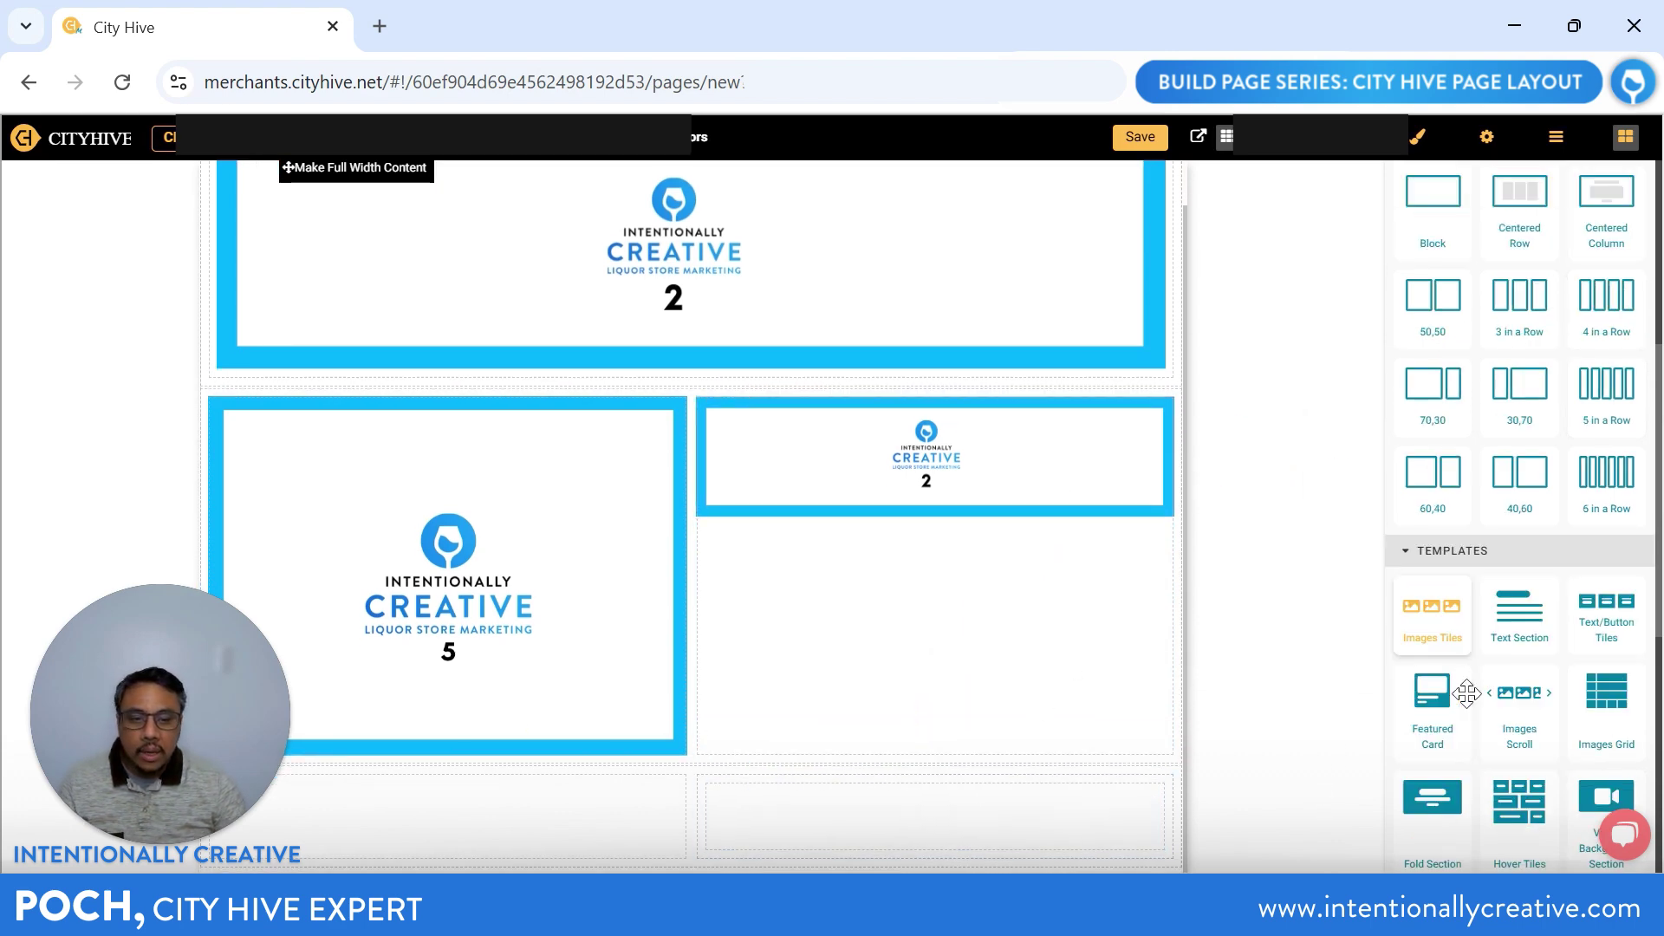
Step: Insert the image 2.png into the Centered Column in the right half of the lowest two-column row
{"action": "scroll", "coordinate": [1466, 693], "scroll_direction": "down", "scroll_amount": 2}
{"action": "left_click_drag", "start_coordinate": [1425, 679], "coordinate": [1017, 808]}
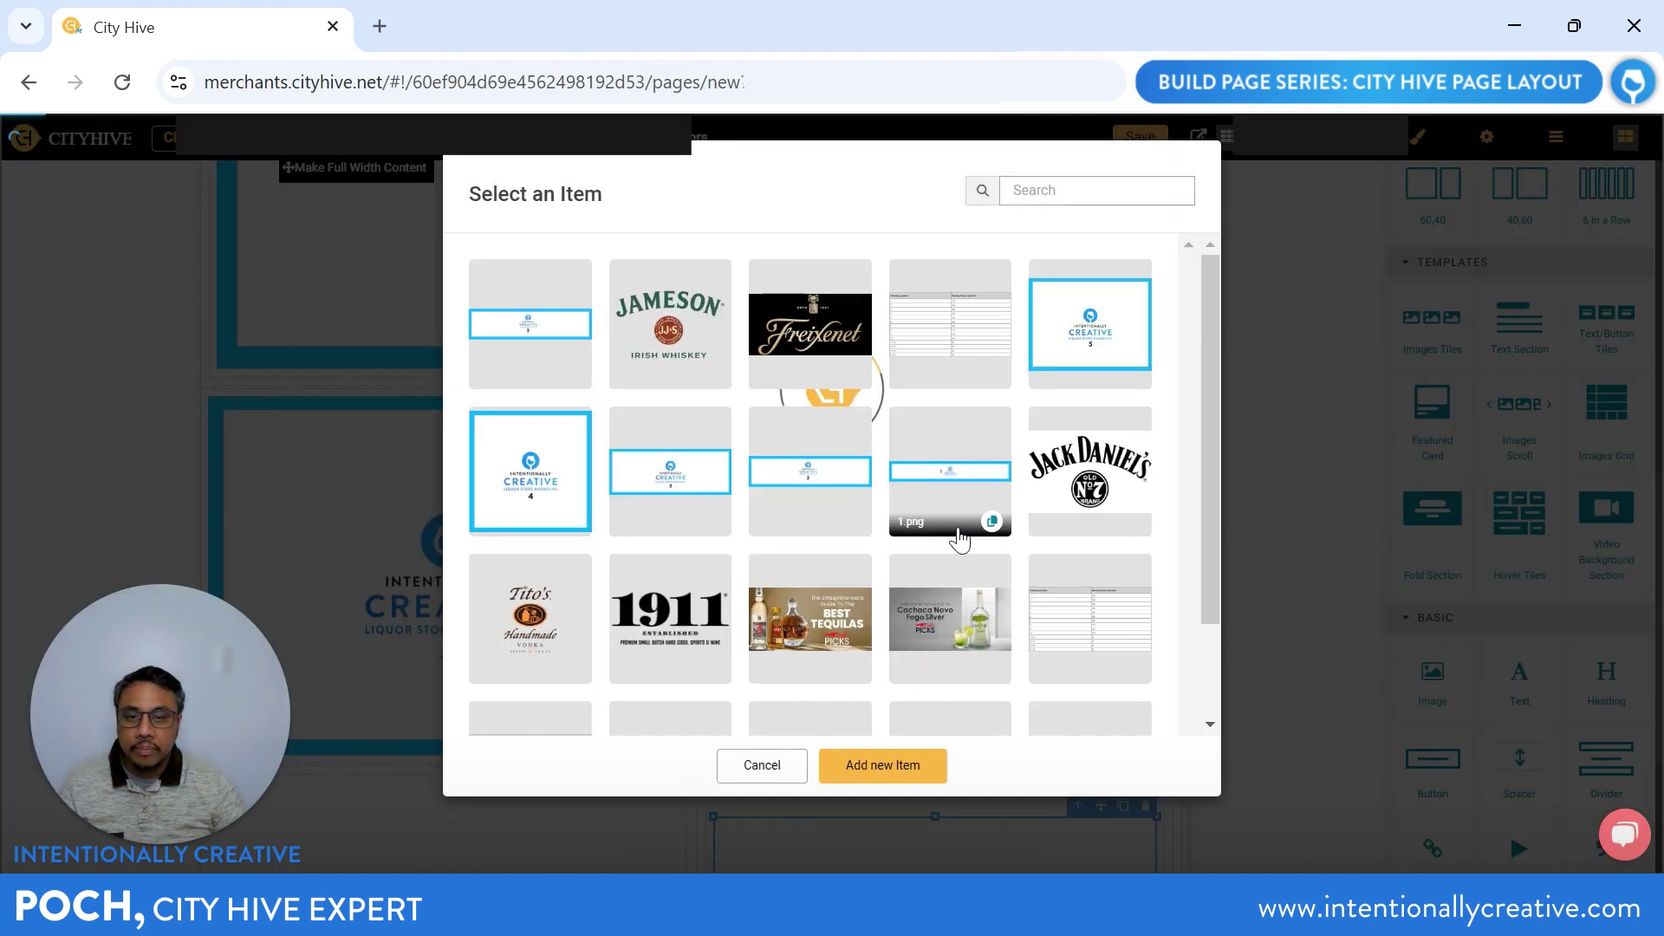
{"action": "left_click", "coordinate": [804, 490]}
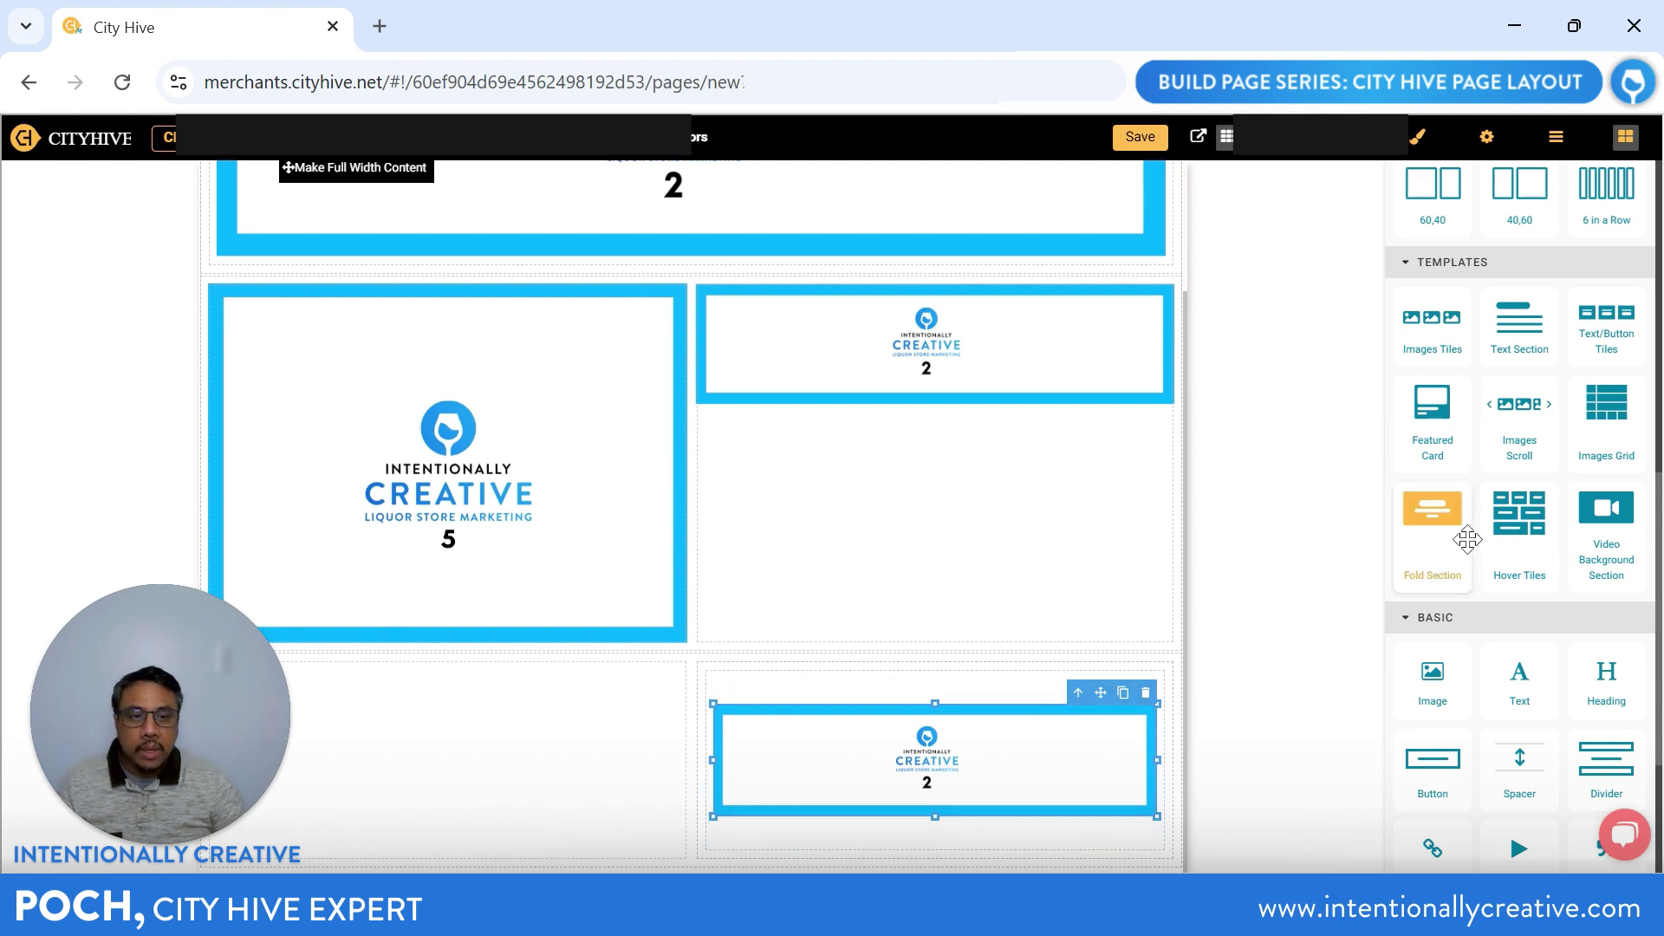
Step: Add a Centered Row inside the empty left column of the lowest two-column row
{"action": "scroll", "coordinate": [1467, 539], "scroll_direction": "up", "scroll_amount": 2}
{"action": "scroll", "coordinate": [1467, 539], "scroll_direction": "up", "scroll_amount": 4}
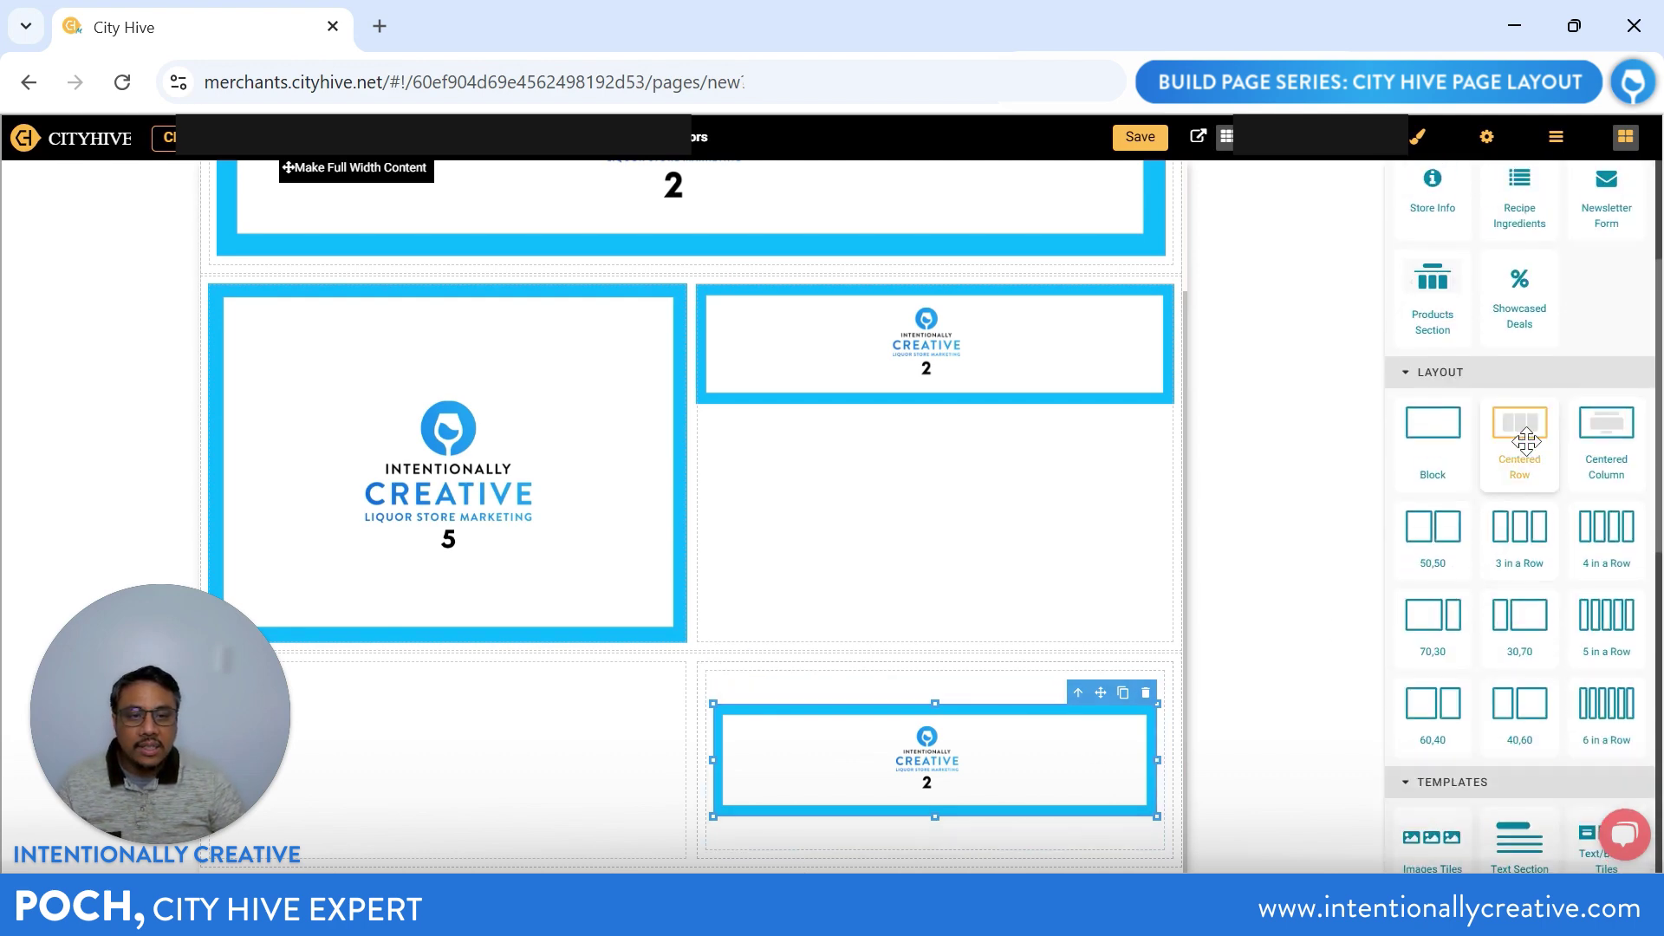
{"action": "left_click_drag", "start_coordinate": [1519, 433], "coordinate": [436, 785]}
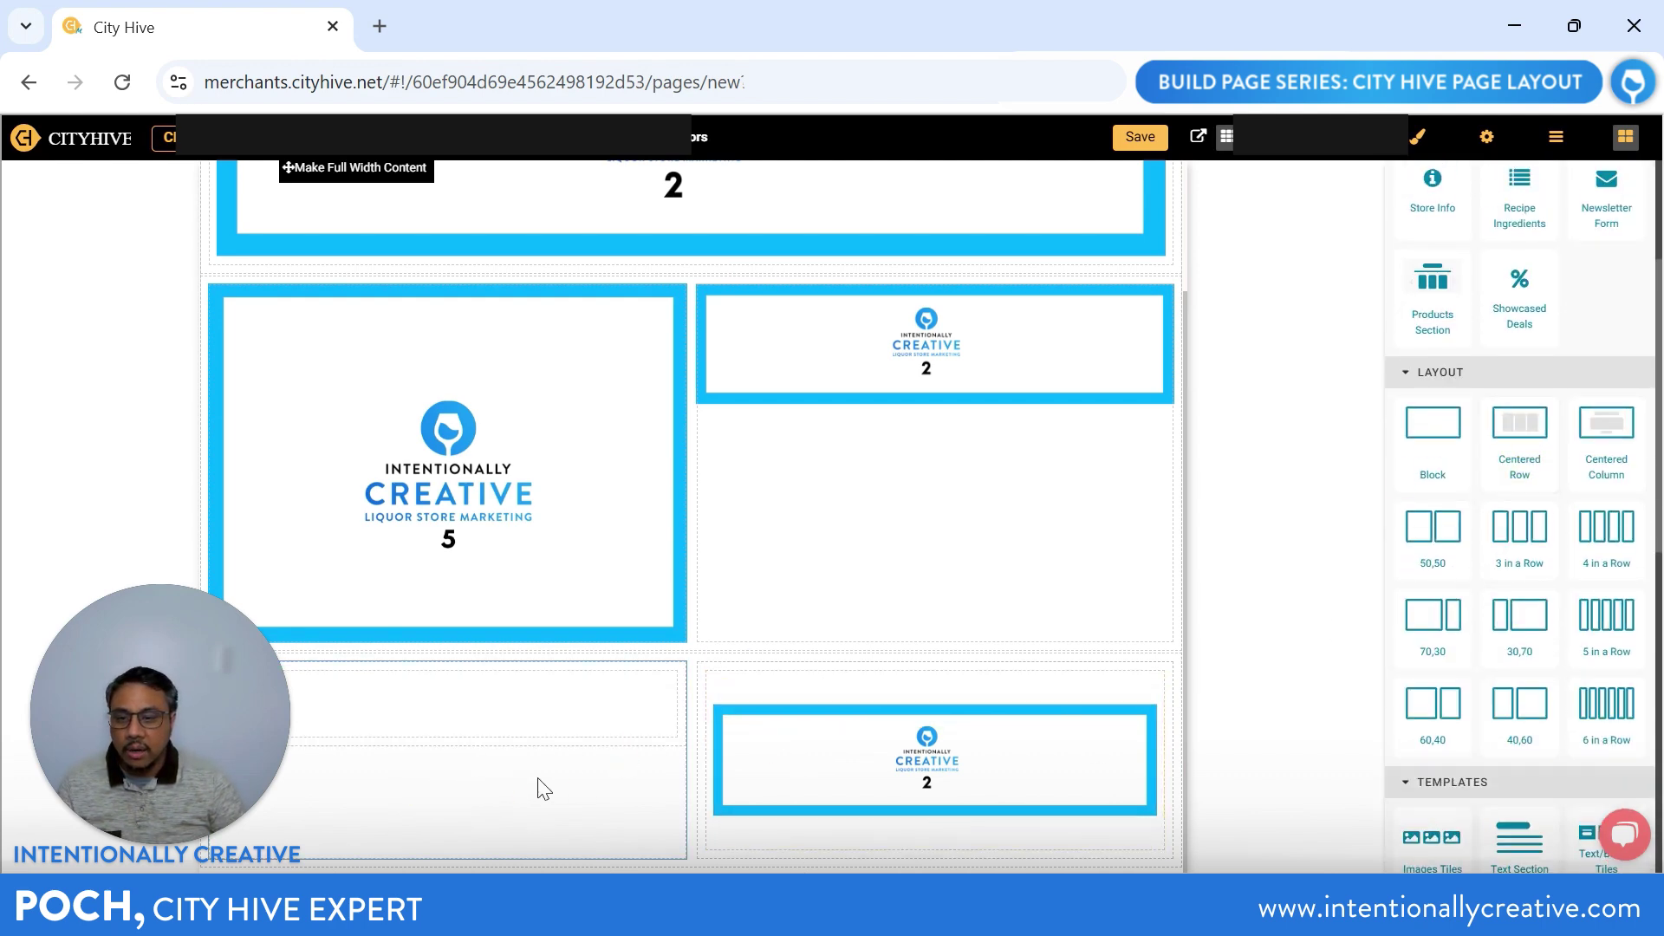
{"action": "left_click", "coordinate": [559, 714]}
Step: Insert the image 2.png into the Centered Row in the left column of the lowest two-column row
{"action": "scroll", "coordinate": [1489, 582], "scroll_direction": "down", "scroll_amount": 6}
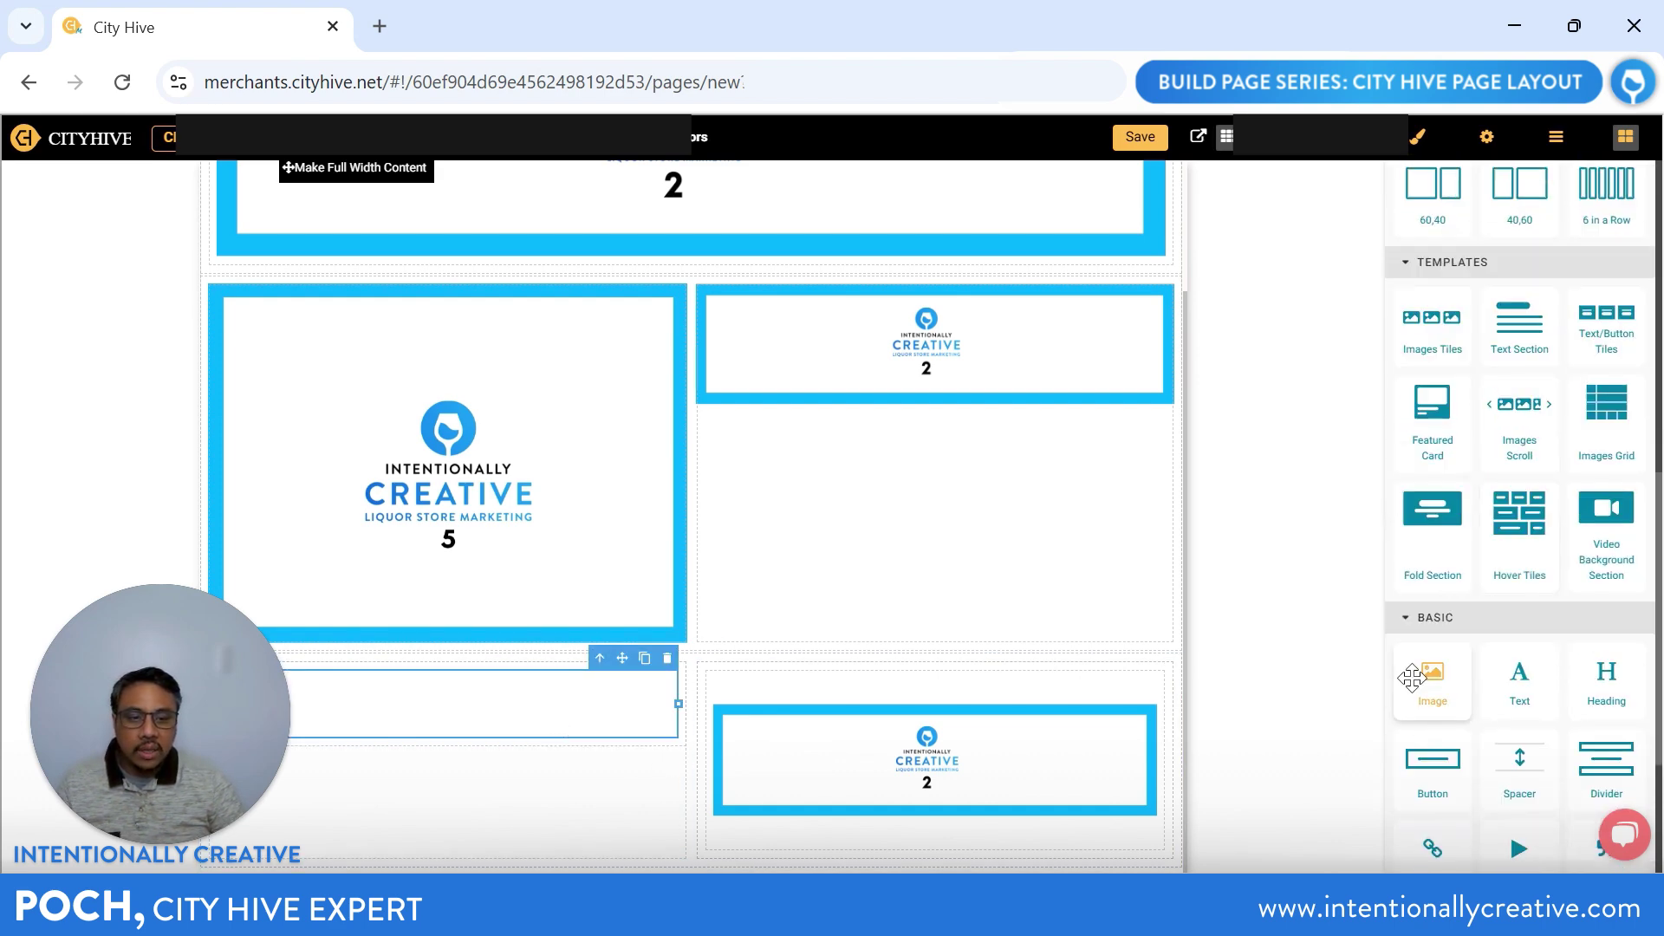
{"action": "left_click_drag", "start_coordinate": [1431, 685], "coordinate": [419, 713]}
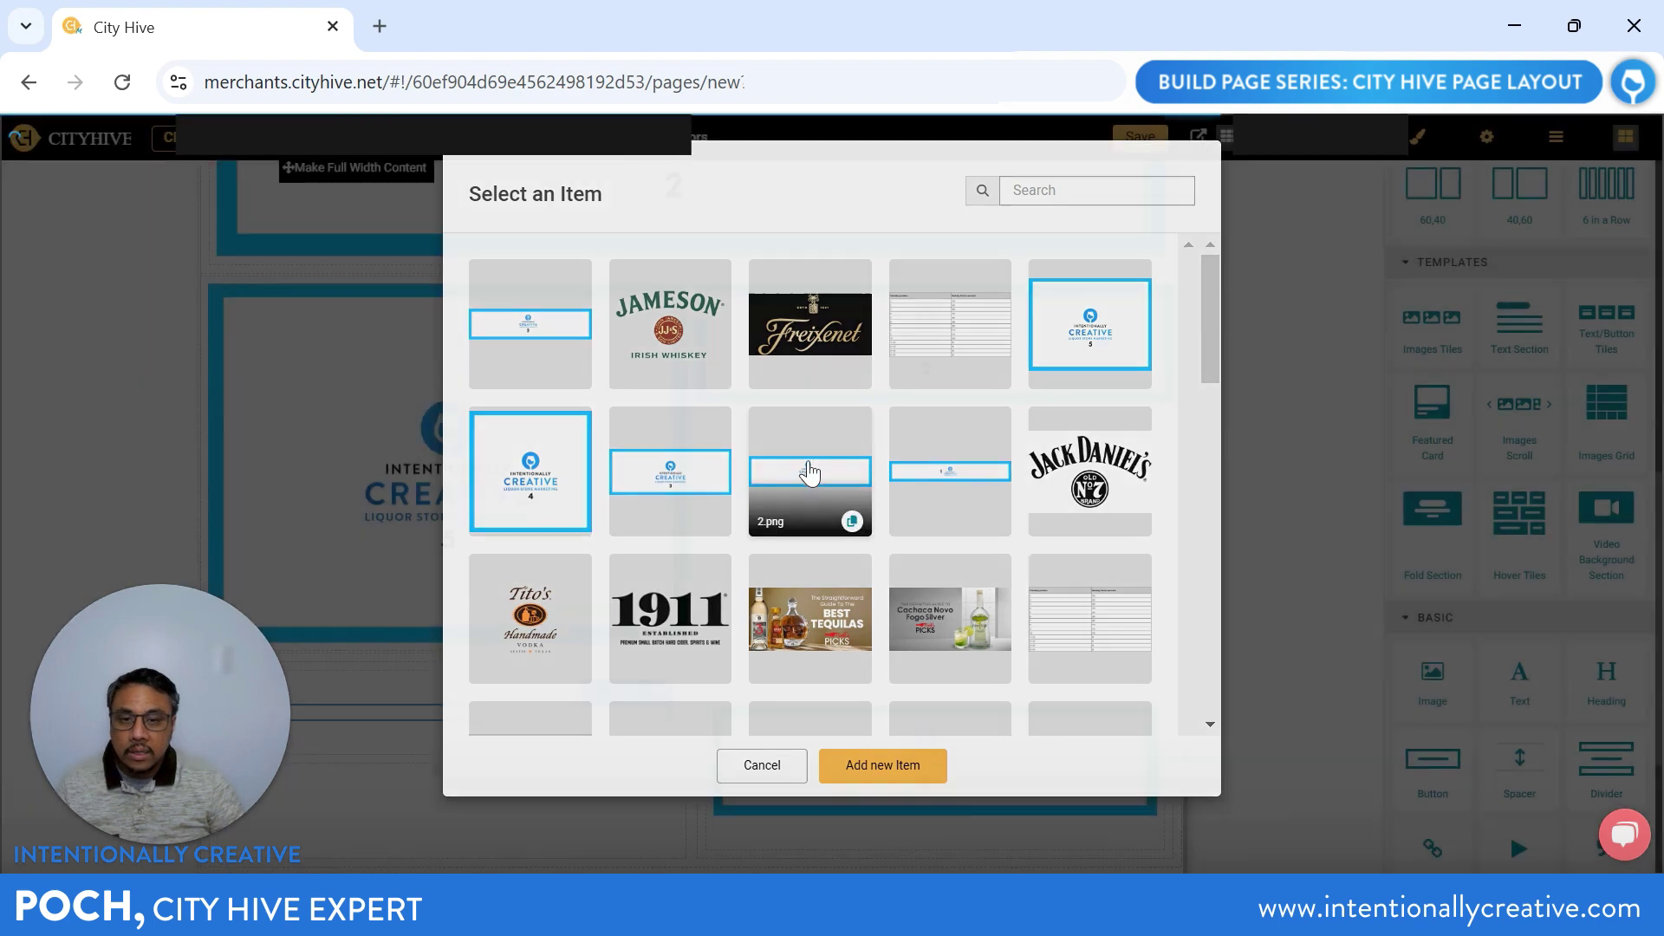
{"action": "left_click", "coordinate": [809, 483]}
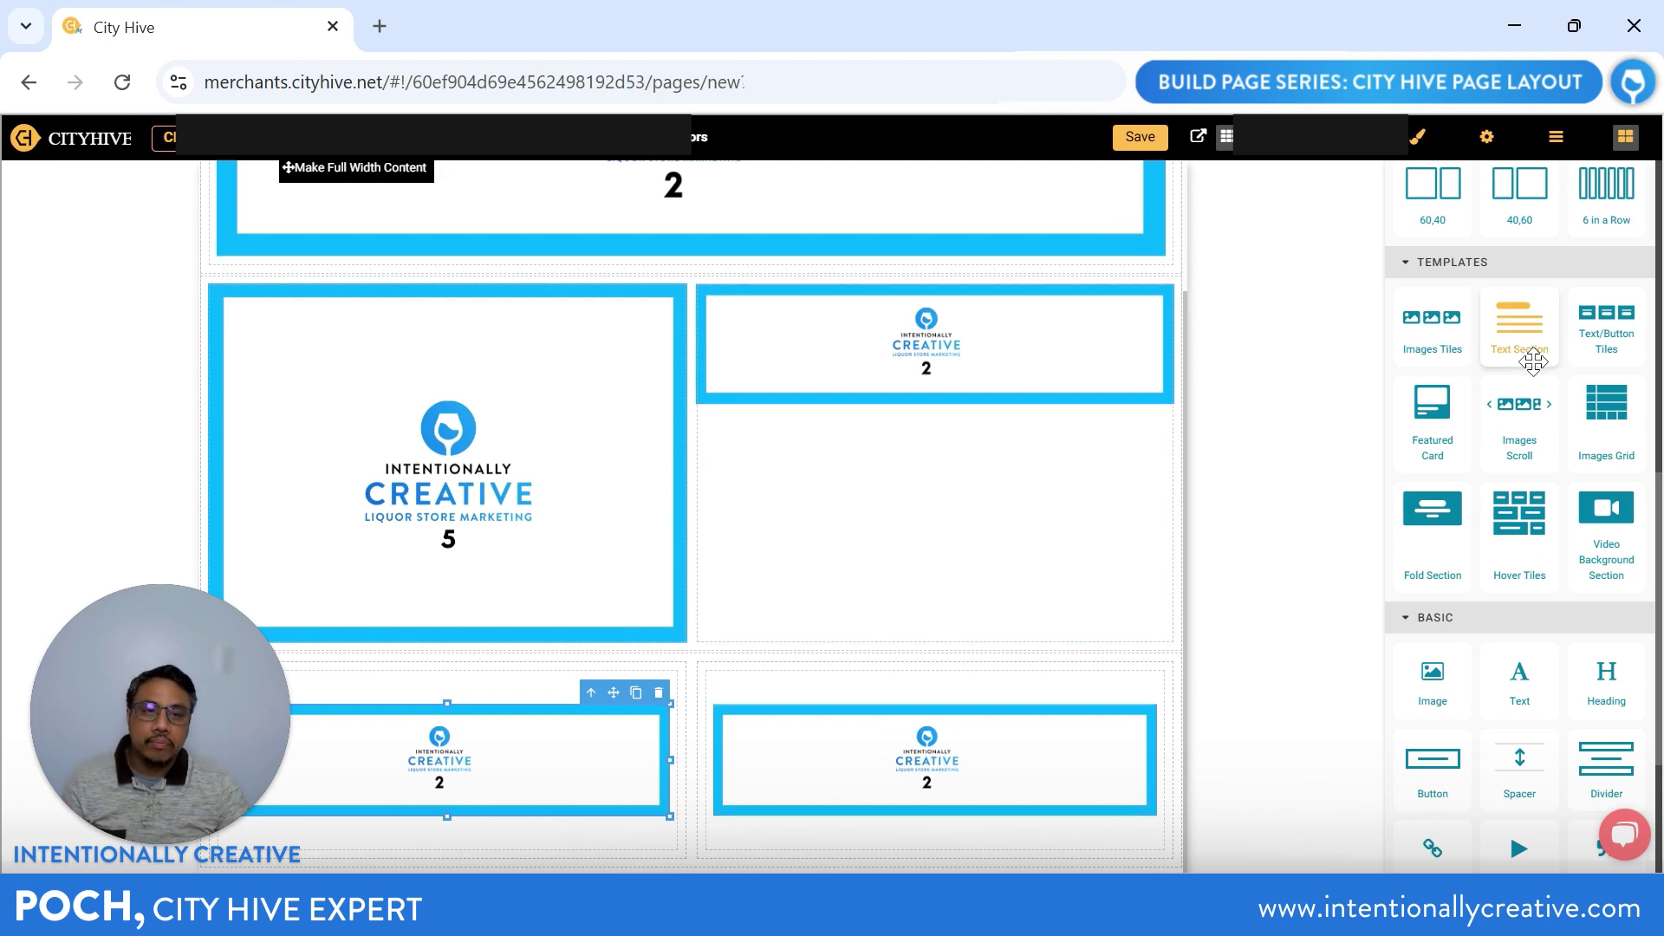
Step: Add a 3 in a Row layout below the image rows and a 4 in a Row layout beneath it
{"action": "scroll", "coordinate": [1434, 387], "scroll_direction": "up", "scroll_amount": 5}
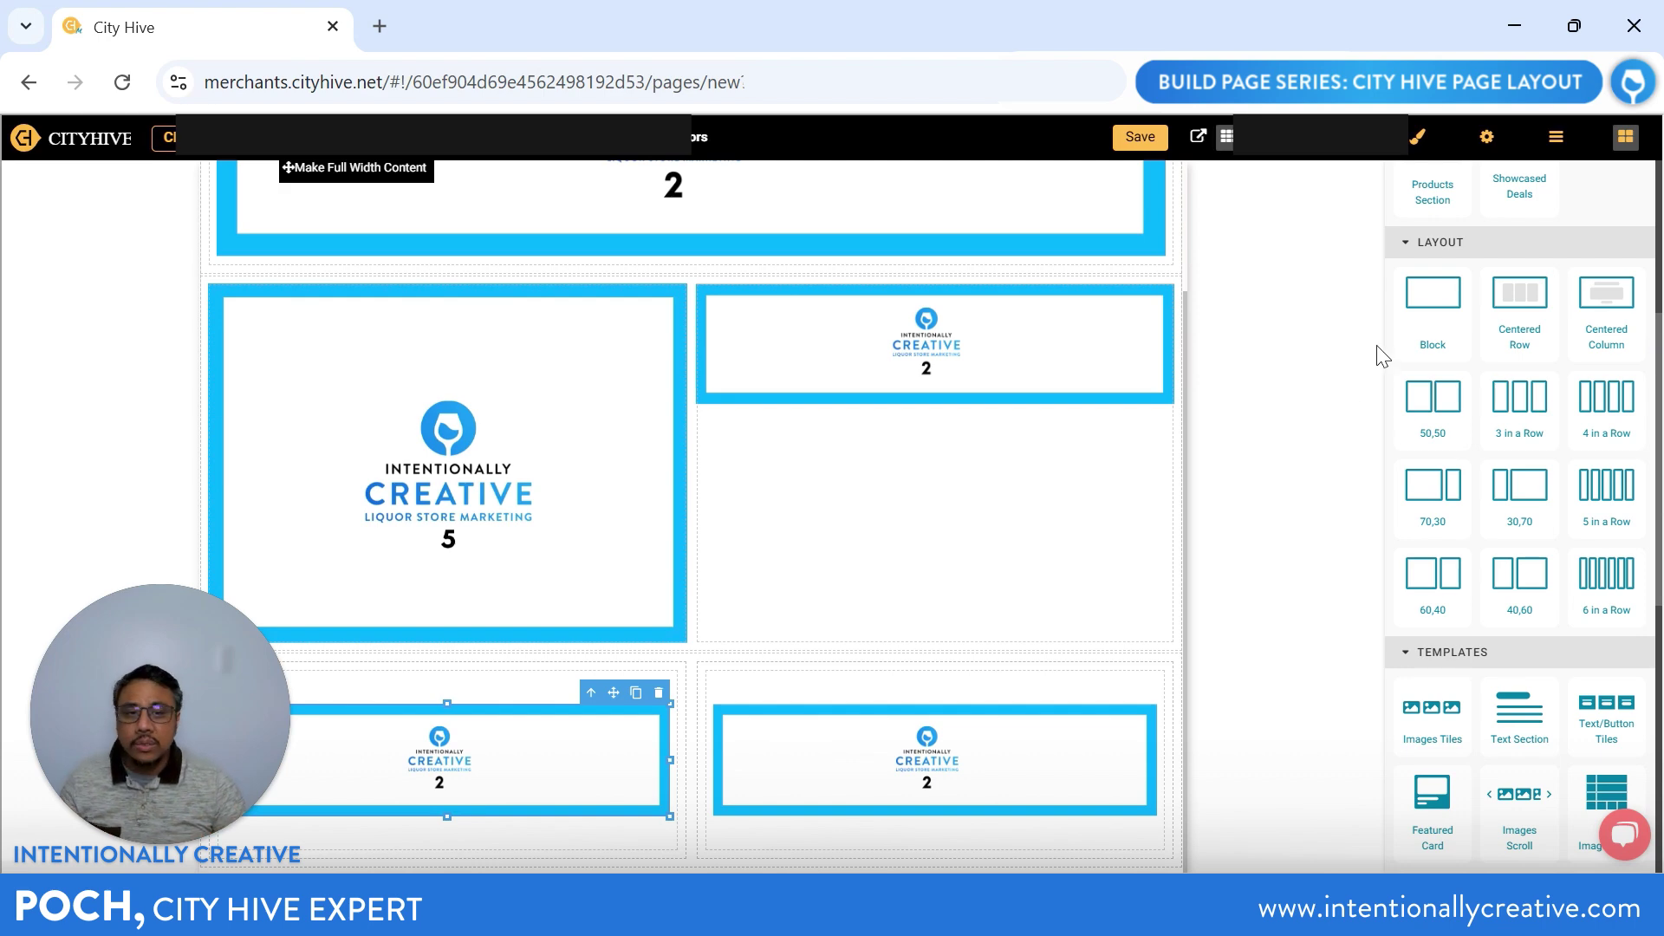
{"action": "left_click_drag", "start_coordinate": [1518, 398], "coordinate": [681, 850]}
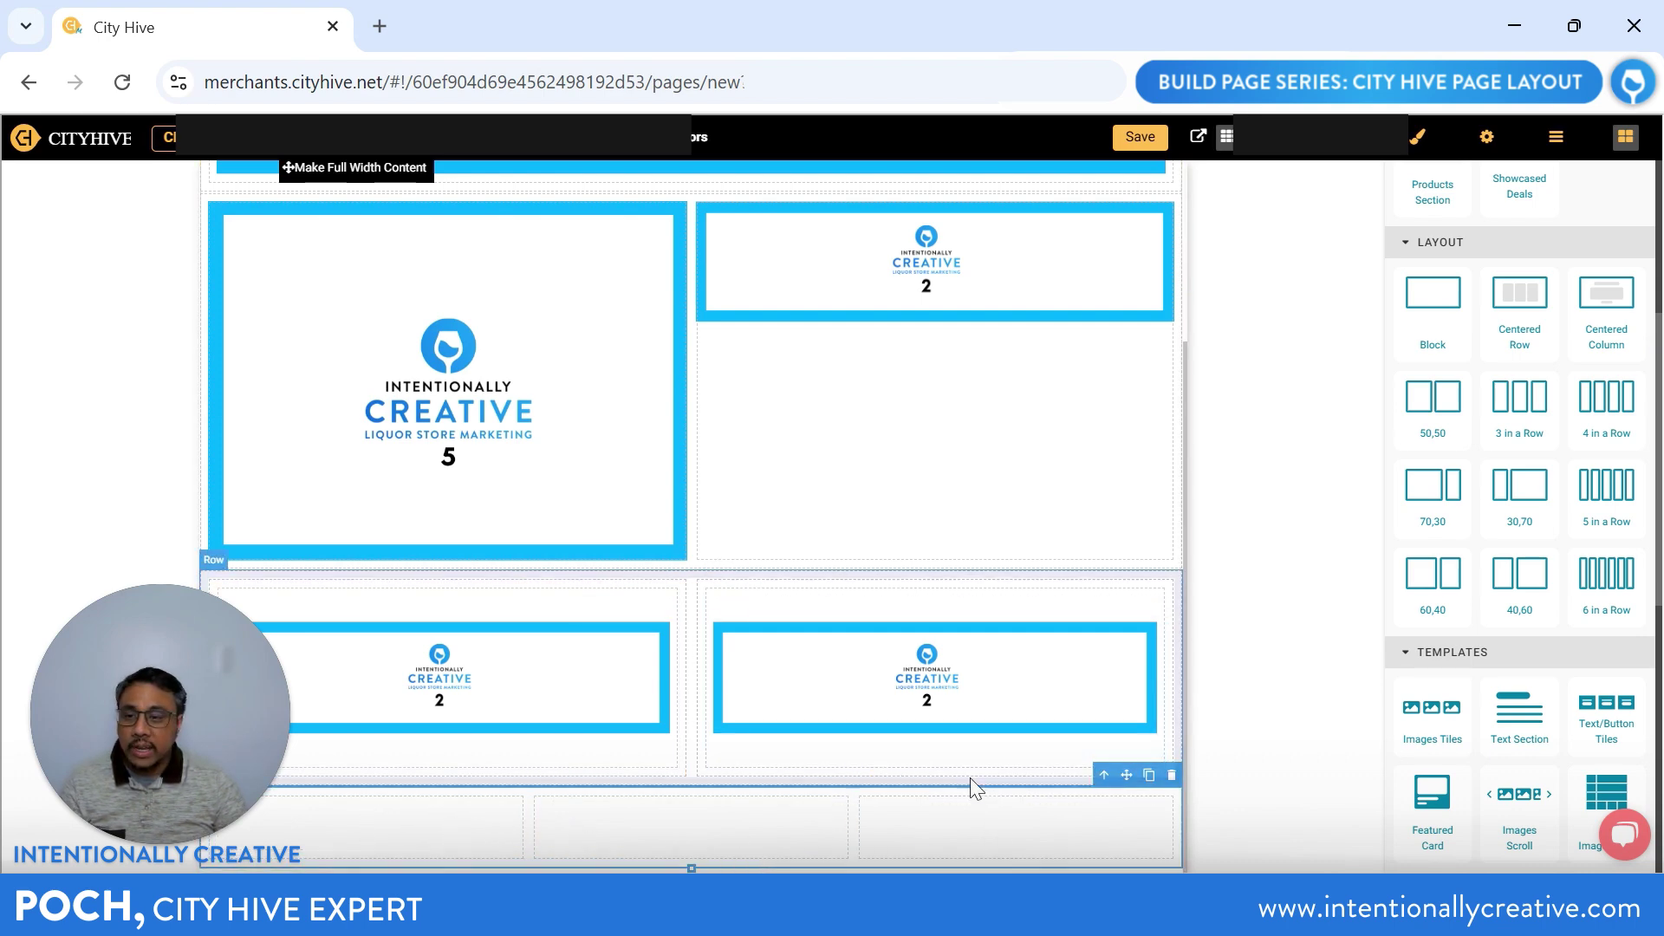
{"action": "left_click_drag", "start_coordinate": [1591, 433], "coordinate": [713, 818]}
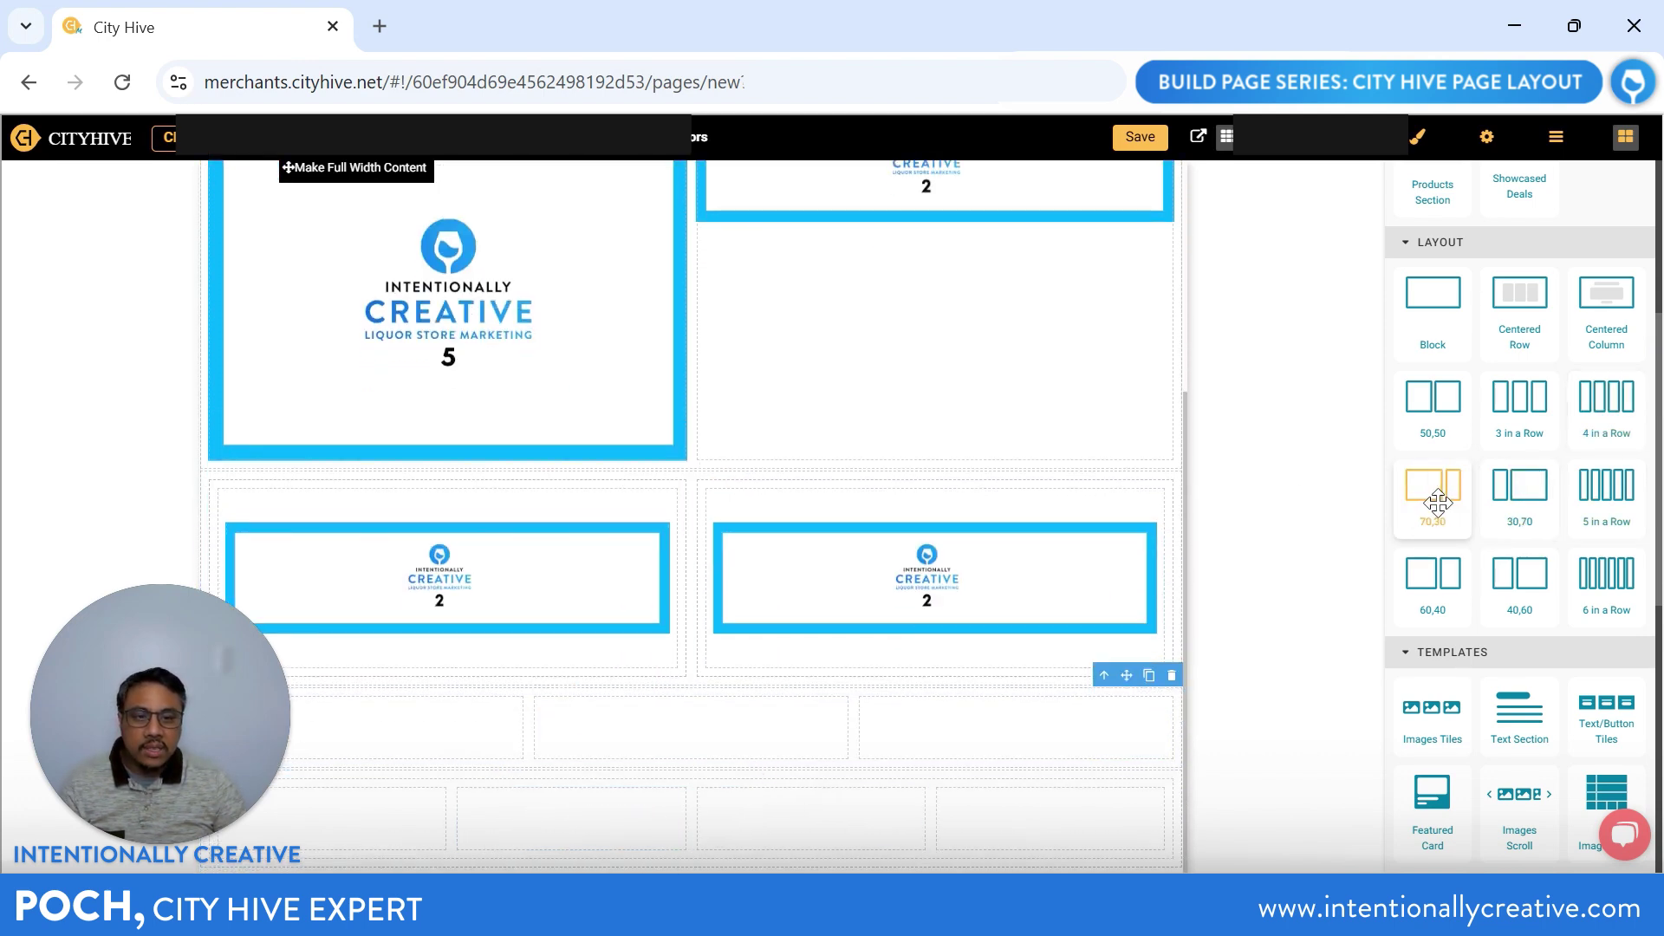
Step: Add a 70,30 layout below the four-column row, followed by a 30,70 layout beneath it
{"action": "left_click_drag", "start_coordinate": [1136, 658], "coordinate": [694, 857]}
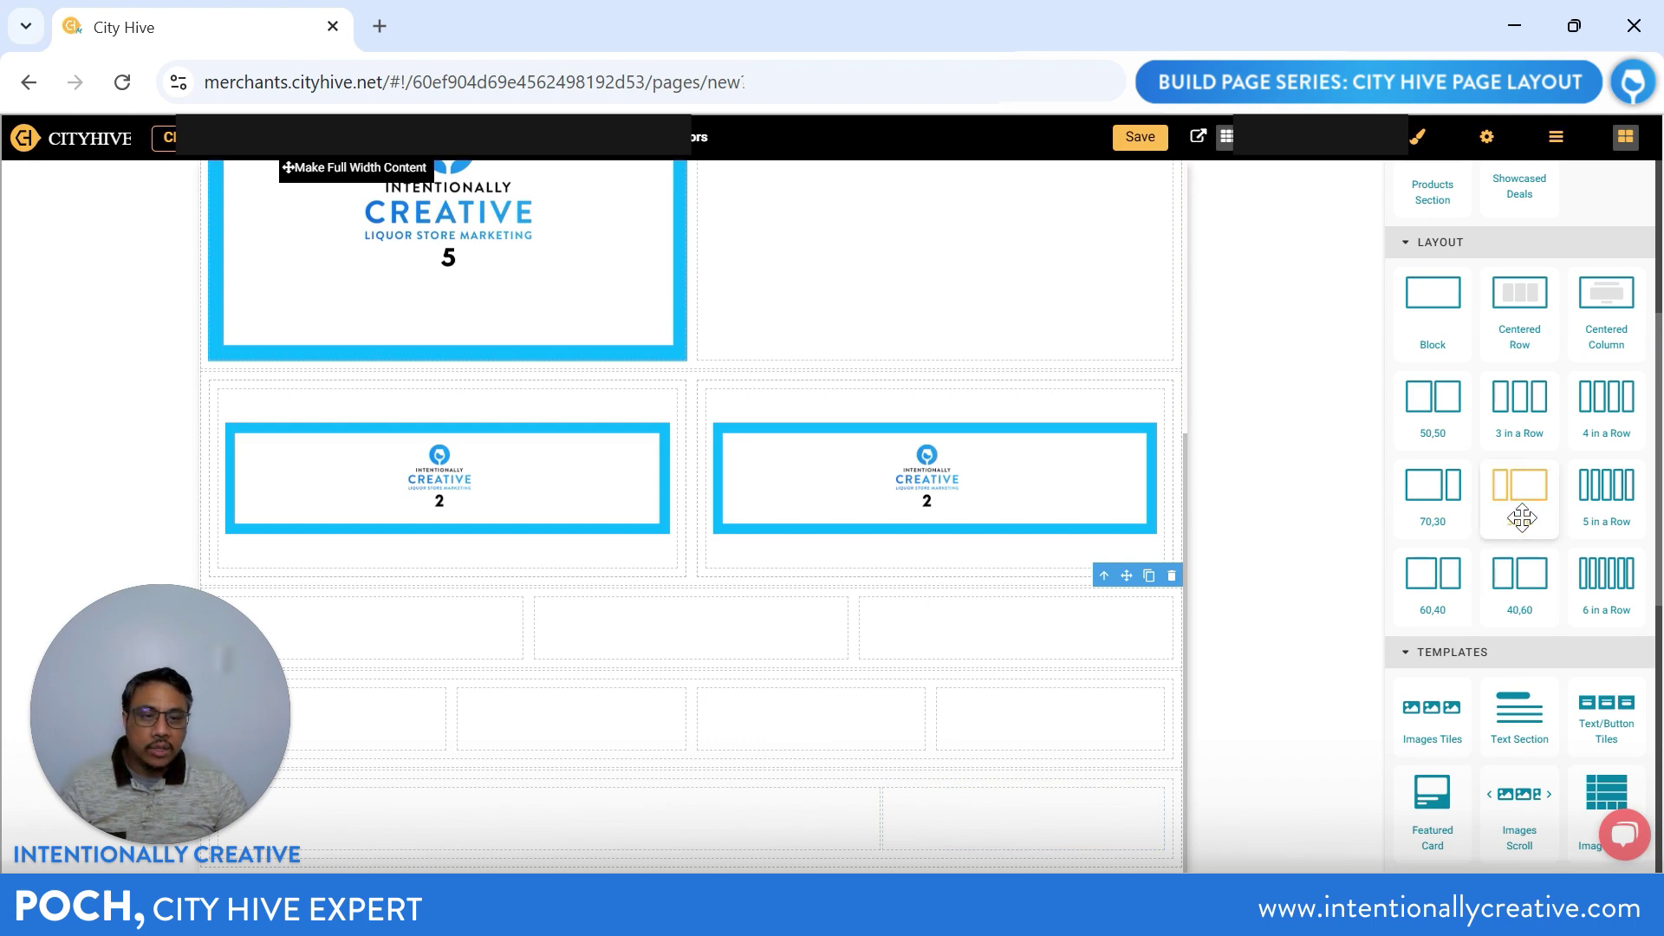
{"action": "left_click_drag", "start_coordinate": [1521, 517], "coordinate": [753, 865]}
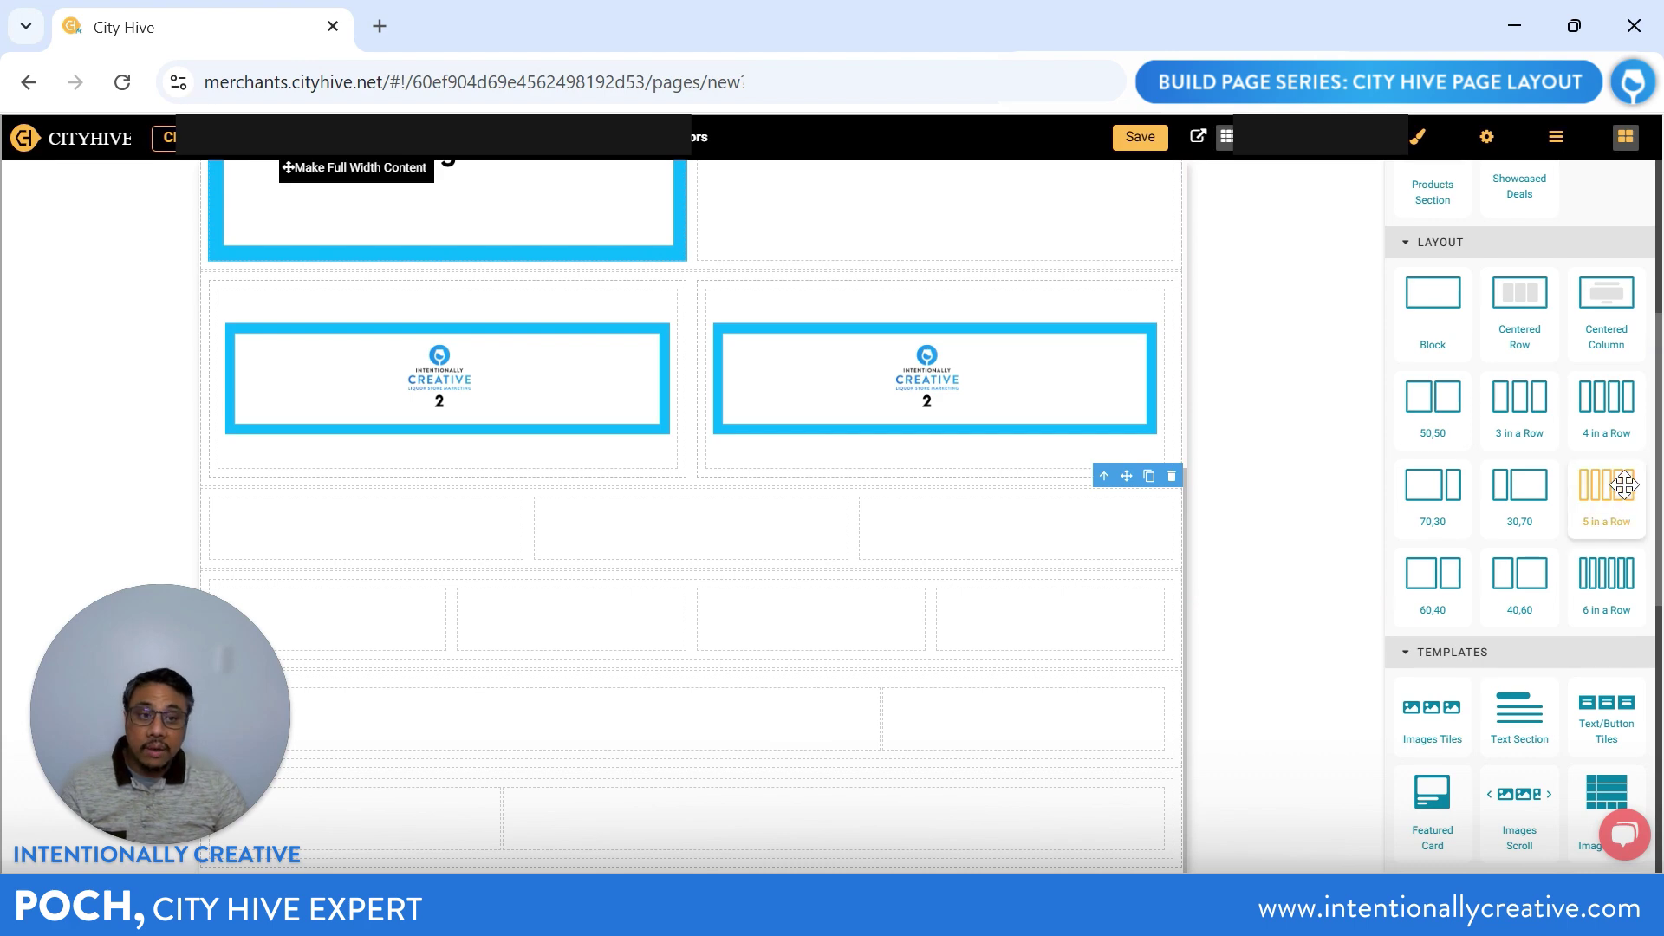
Step: Add a 5 in a Row layout below the 30,70 row, followed by a 60,40 layout beneath it
{"action": "left_click_drag", "start_coordinate": [1623, 485], "coordinate": [645, 863]}
{"action": "scroll", "coordinate": [740, 782], "scroll_direction": "down", "scroll_amount": 1}
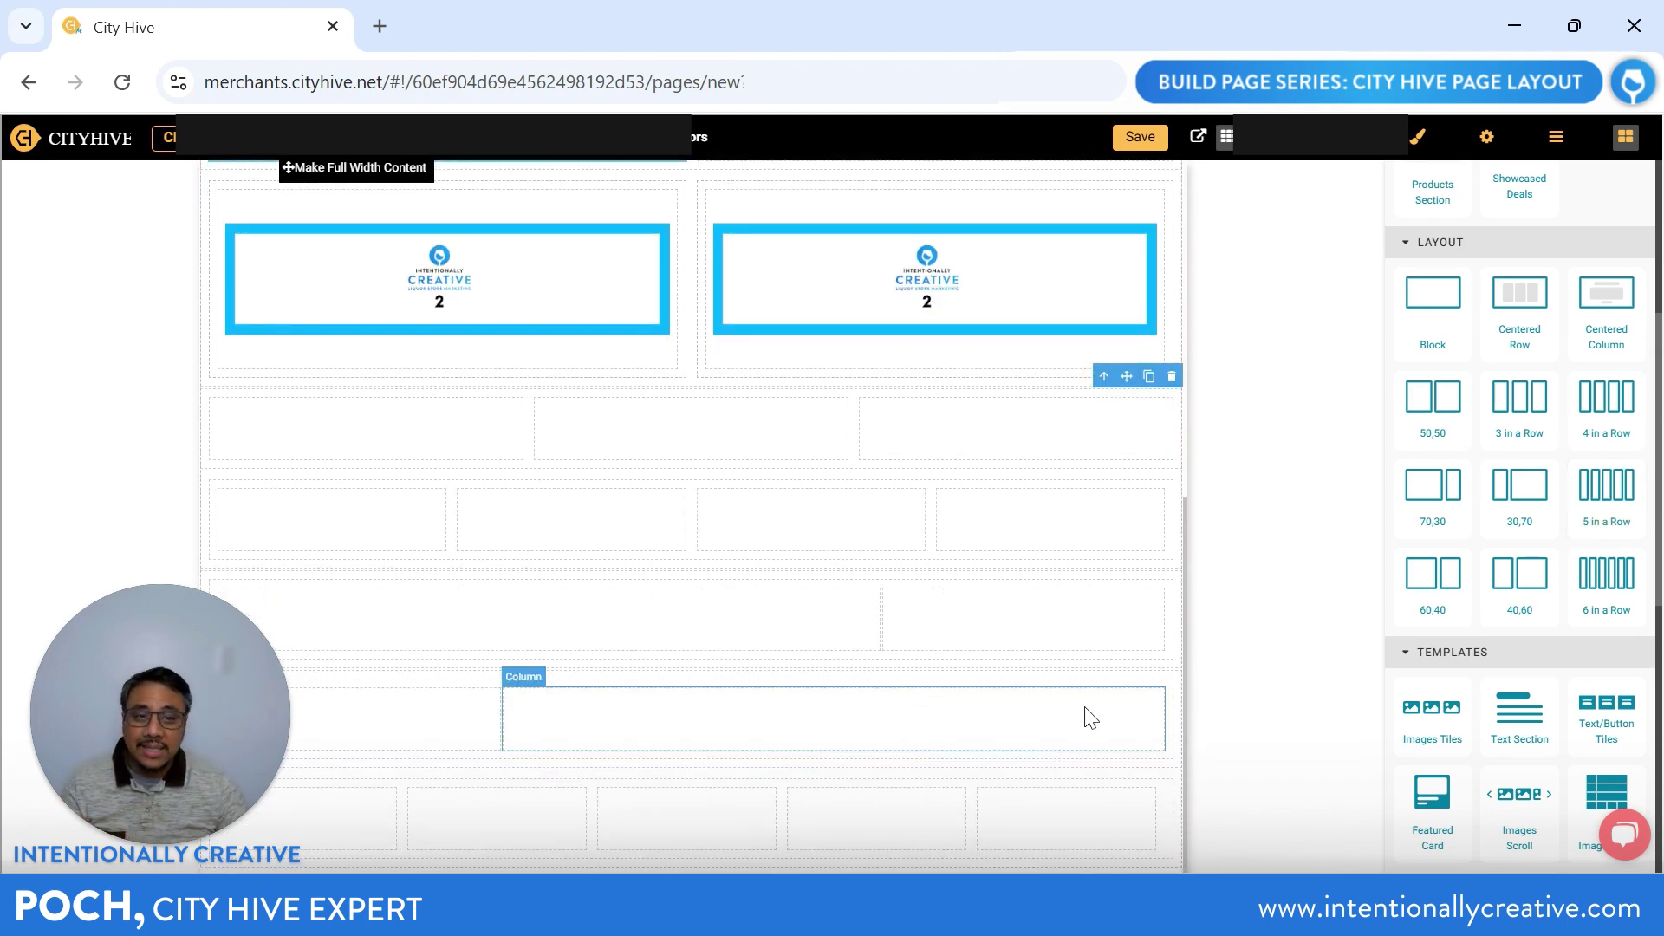
{"action": "left_click_drag", "start_coordinate": [1433, 562], "coordinate": [668, 866]}
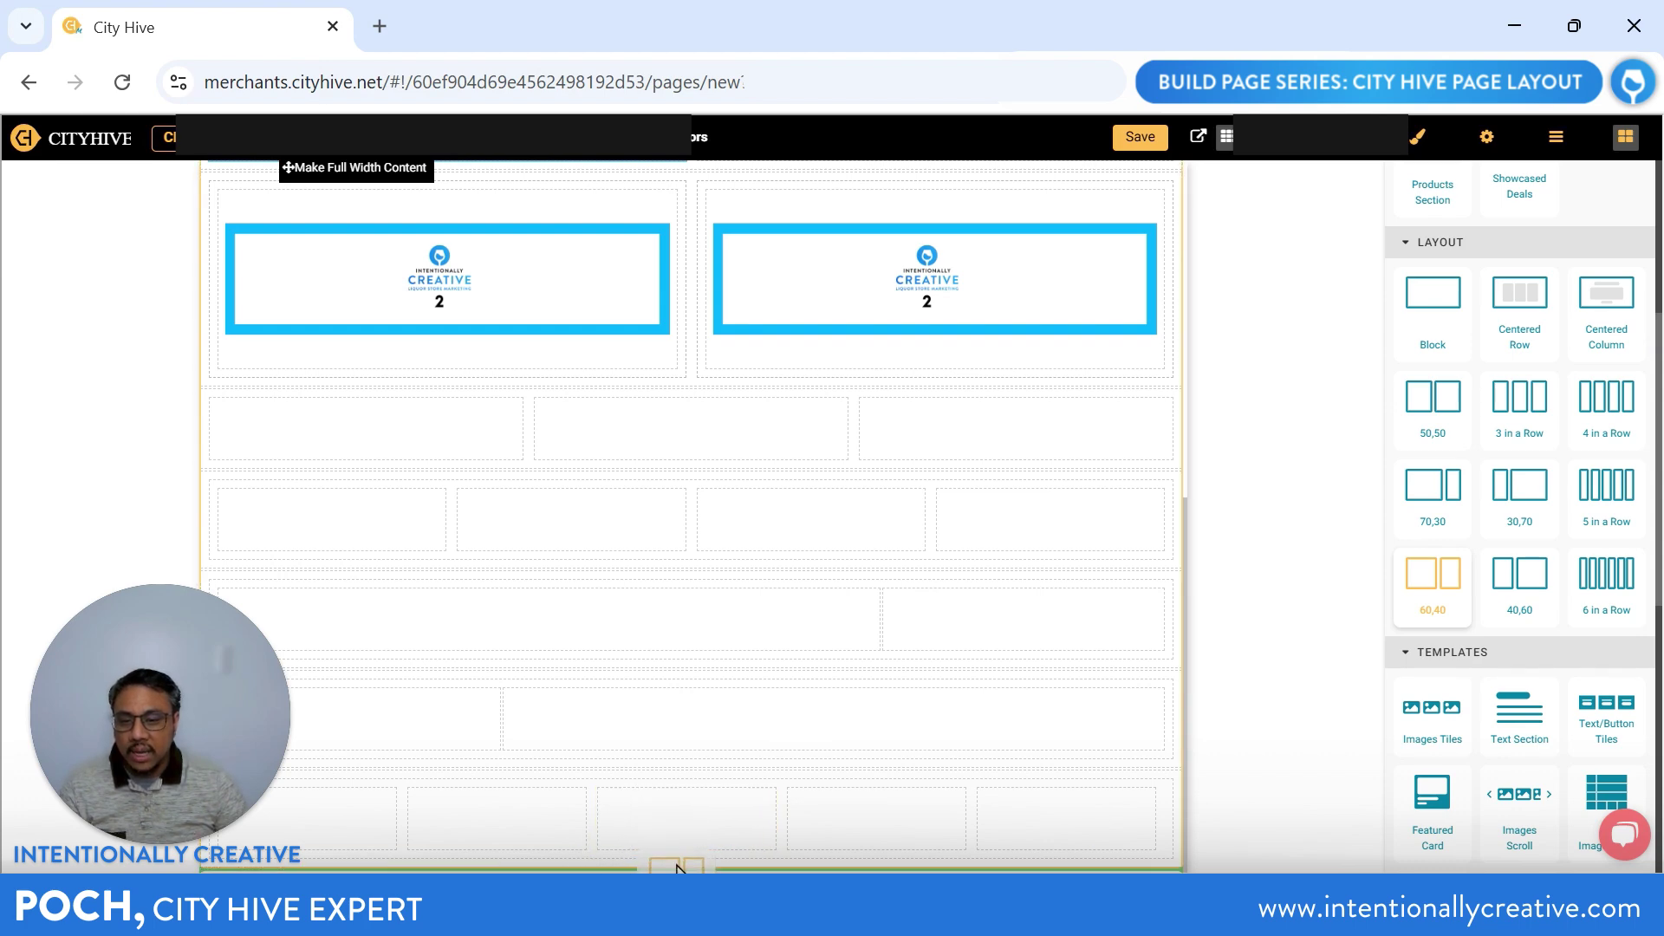
{"action": "scroll", "coordinate": [668, 733], "scroll_direction": "down", "scroll_amount": 1}
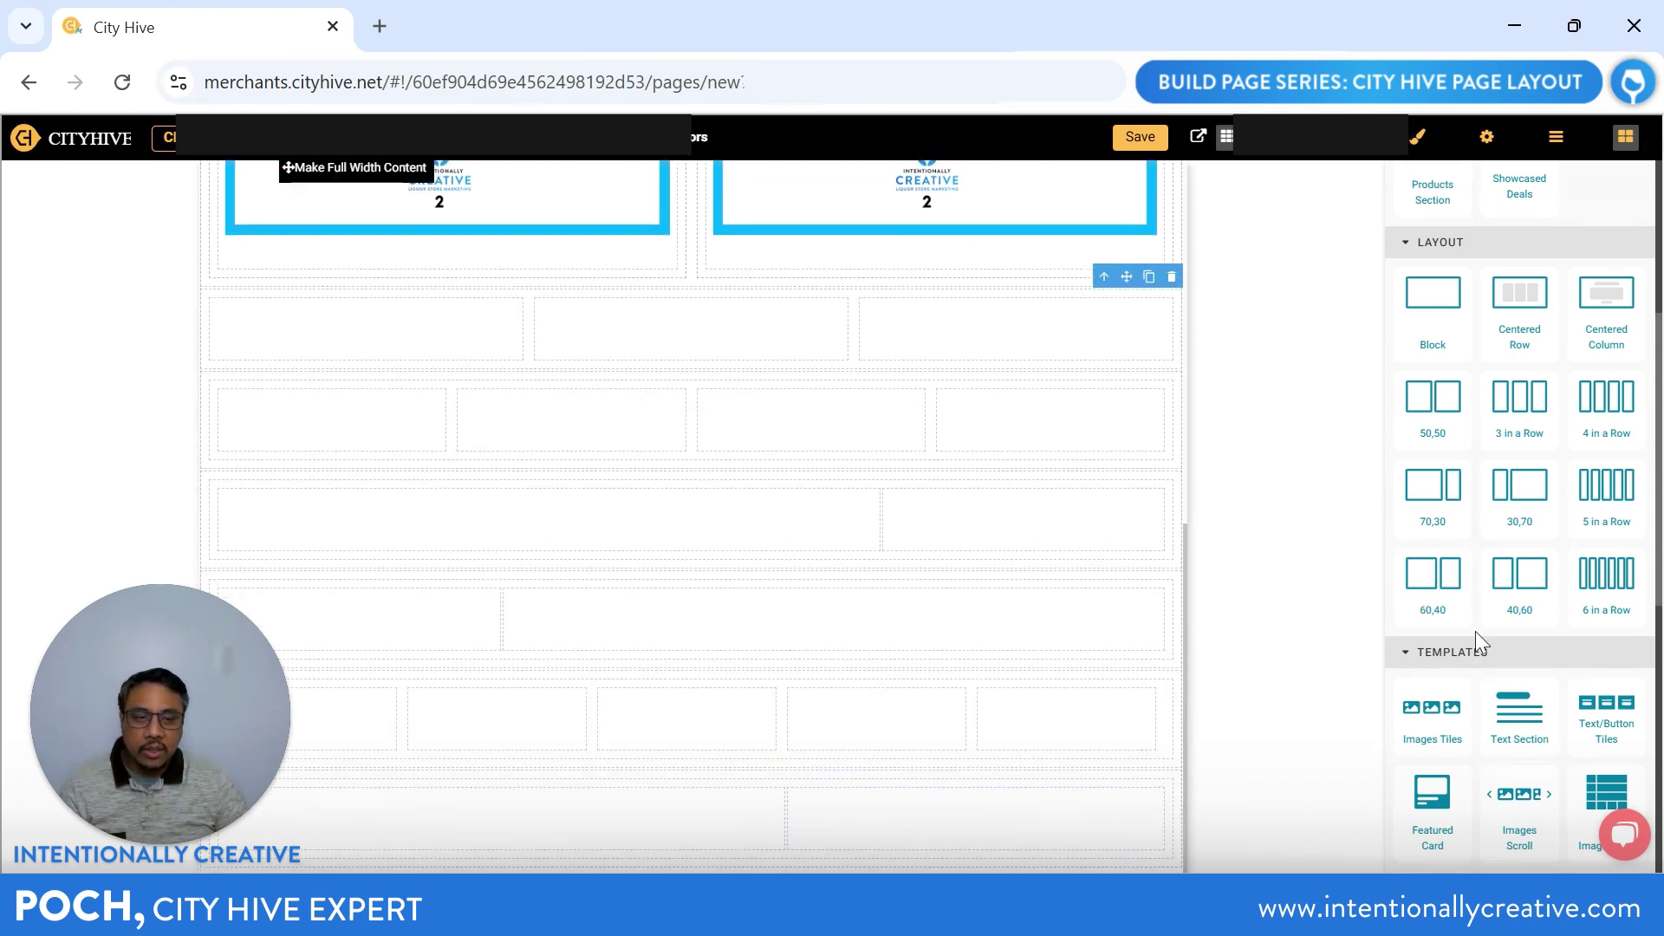
Step: Add a 40,60 layout below the 60,40 row and a 6 in a Row layout beneath it
{"action": "left_click_drag", "start_coordinate": [1548, 589], "coordinate": [745, 862]}
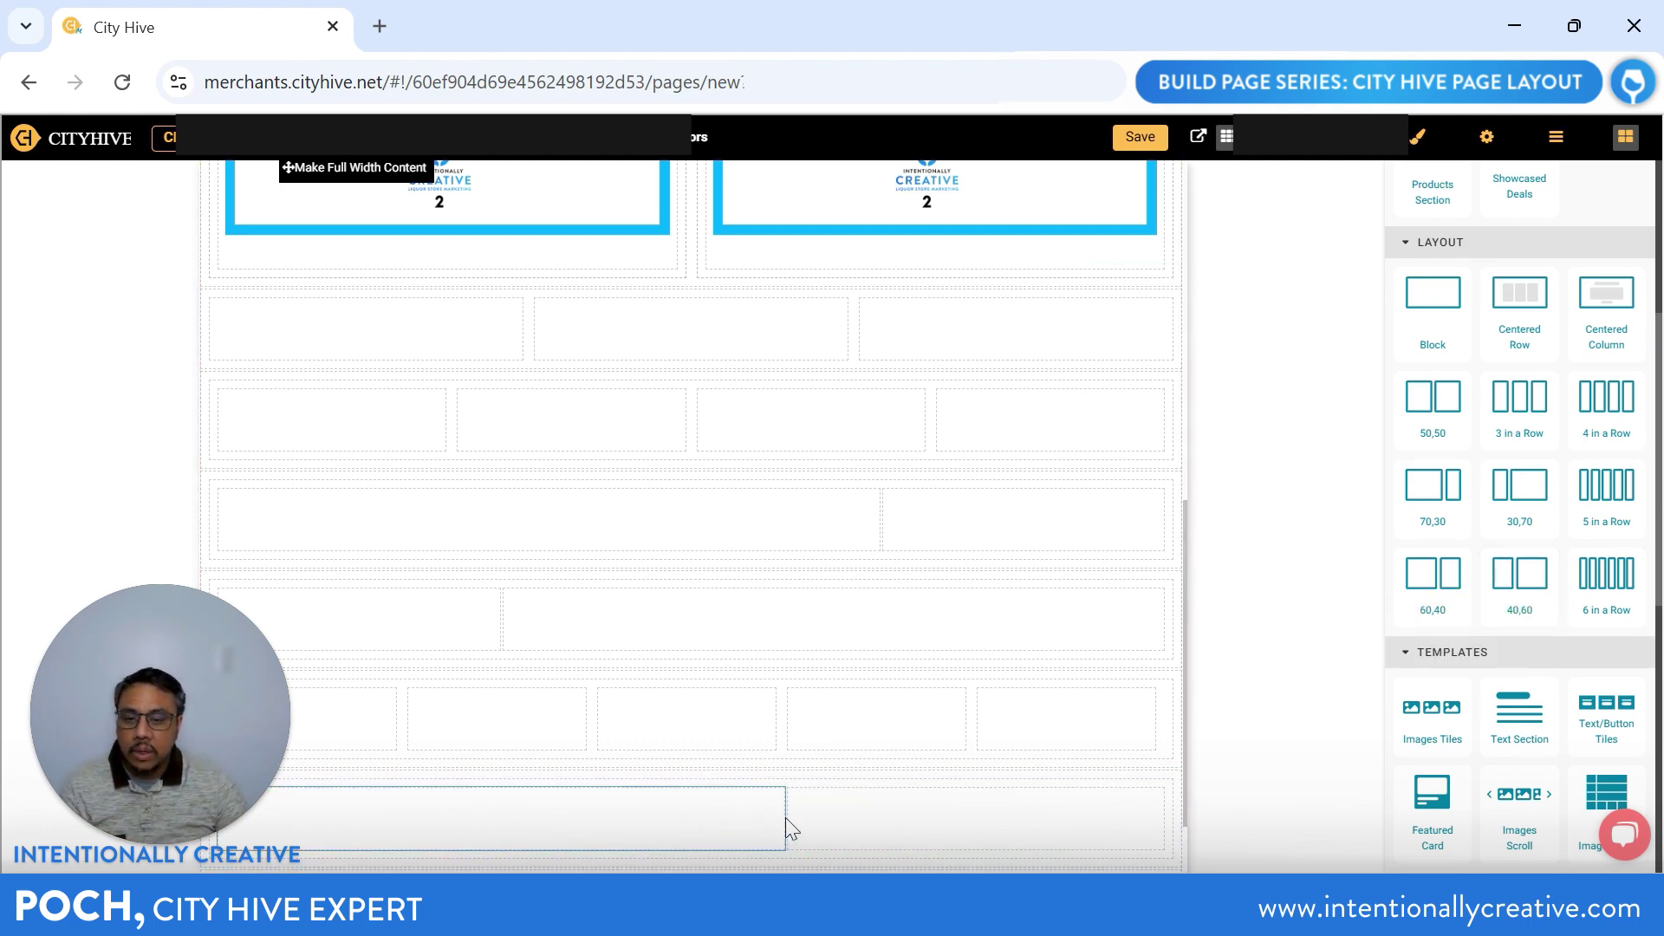
{"action": "scroll", "coordinate": [855, 773], "scroll_direction": "down", "scroll_amount": 1}
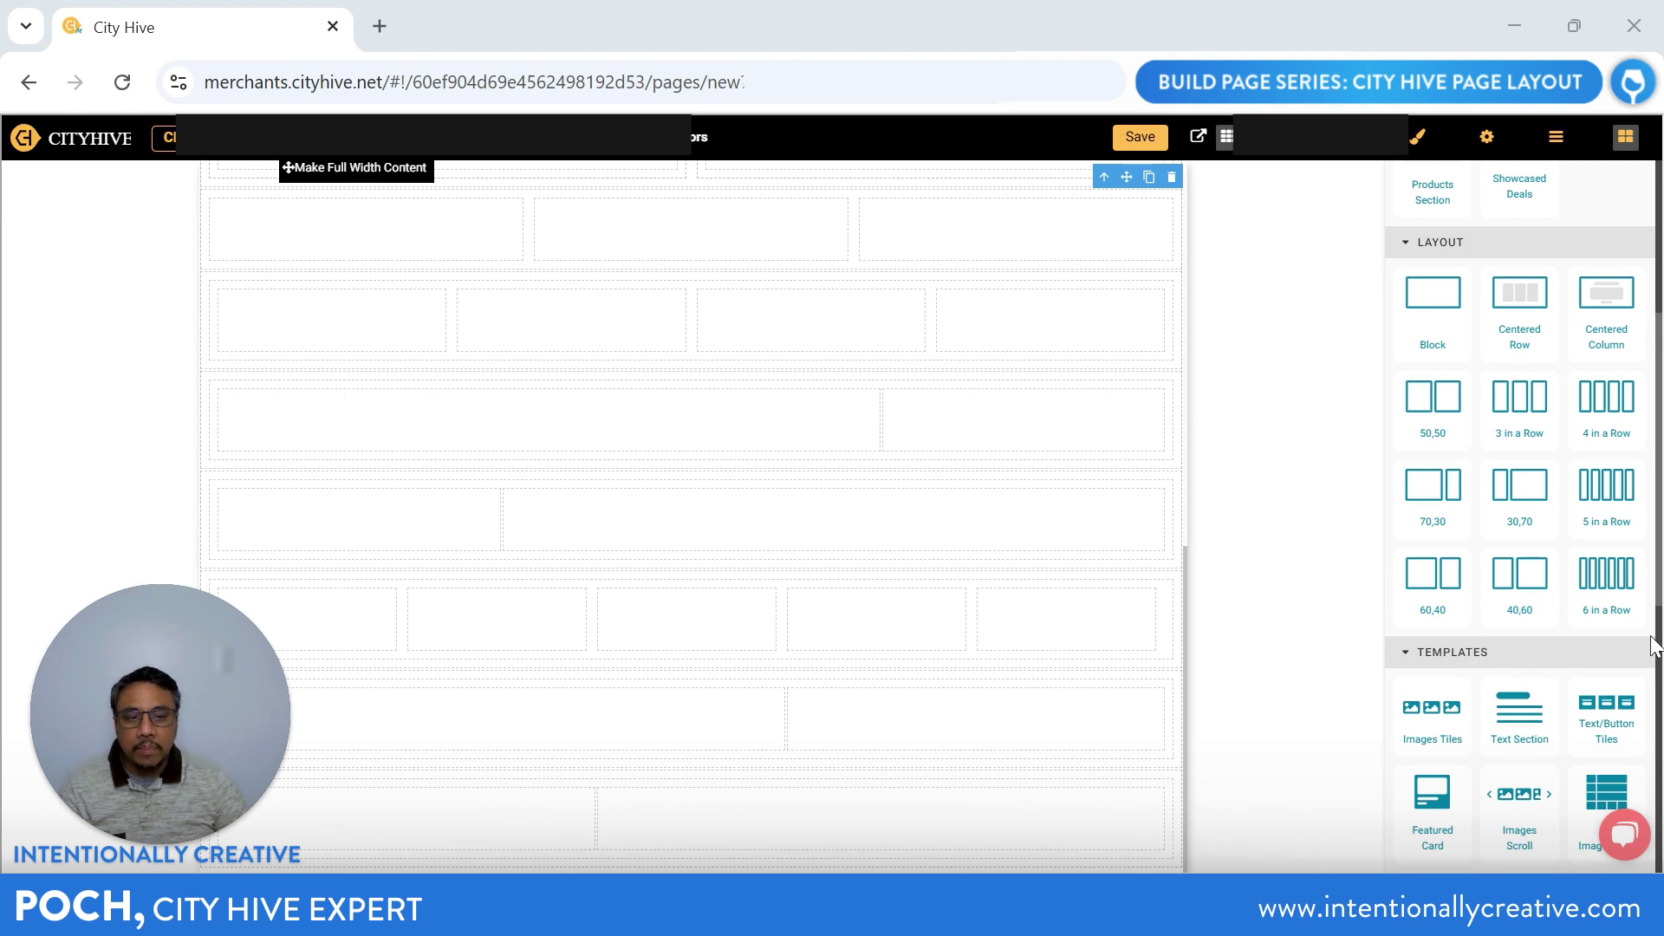
{"action": "left_click_drag", "start_coordinate": [1605, 576], "coordinate": [833, 851]}
{"action": "scroll", "coordinate": [849, 827], "scroll_direction": "down", "scroll_amount": 1}
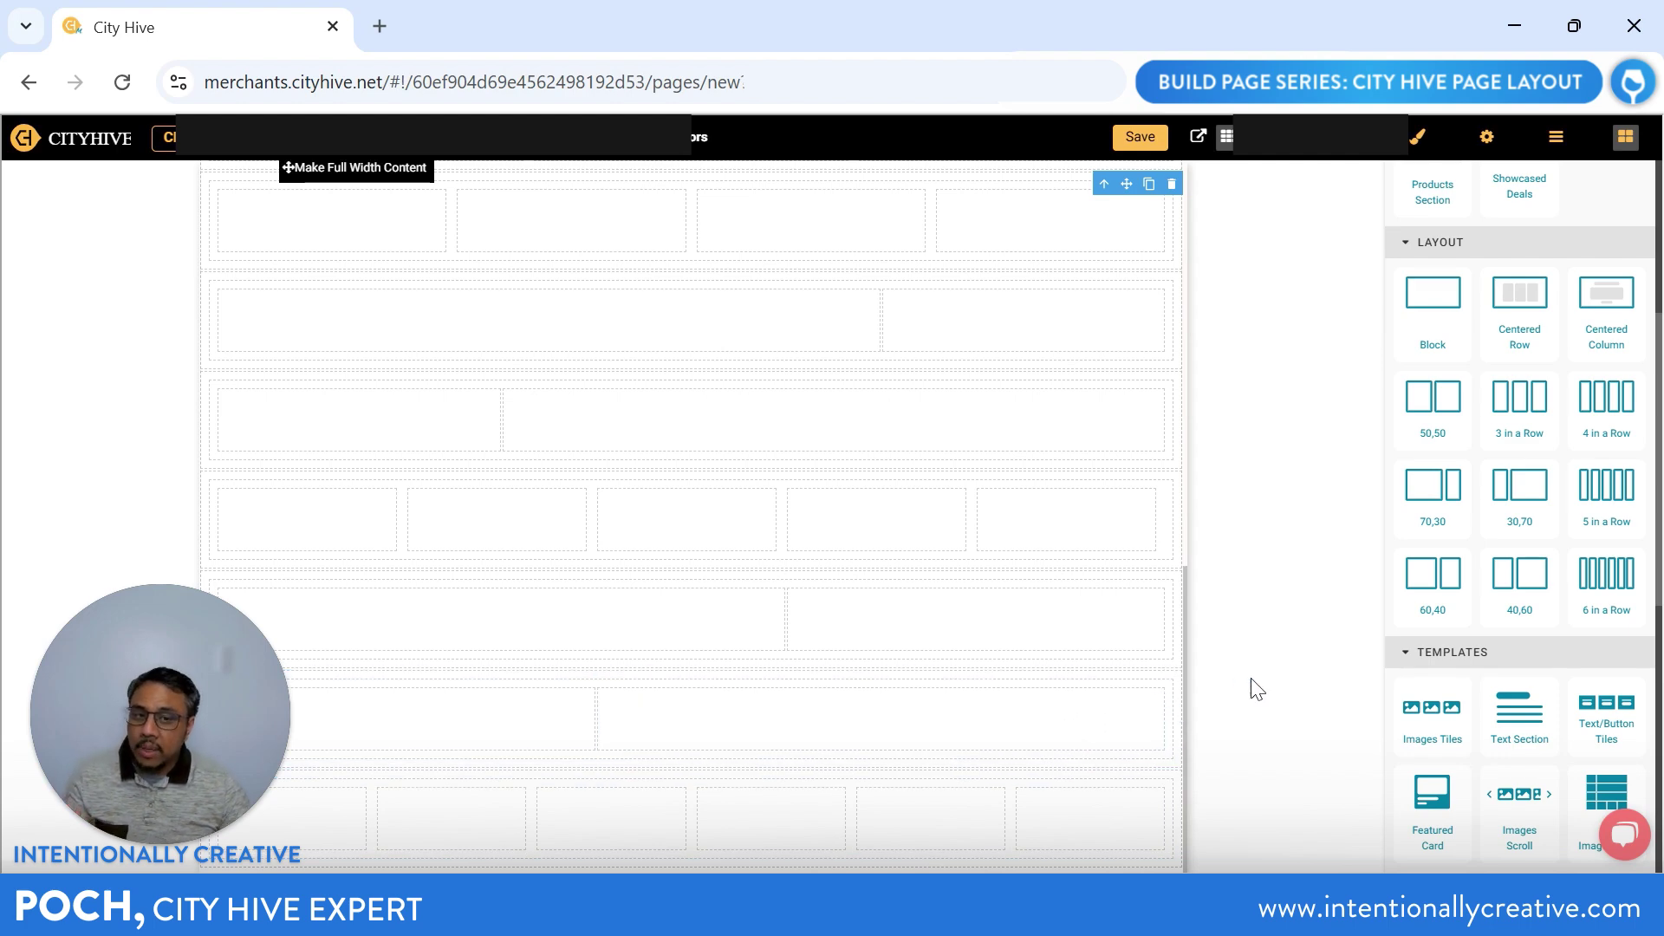
Step: Add a text element in the first column of the five-column row and make it read "My text here"
{"action": "scroll", "coordinate": [1456, 601], "scroll_direction": "down", "scroll_amount": 1}
{"action": "scroll", "coordinate": [1456, 600], "scroll_direction": "down", "scroll_amount": 4}
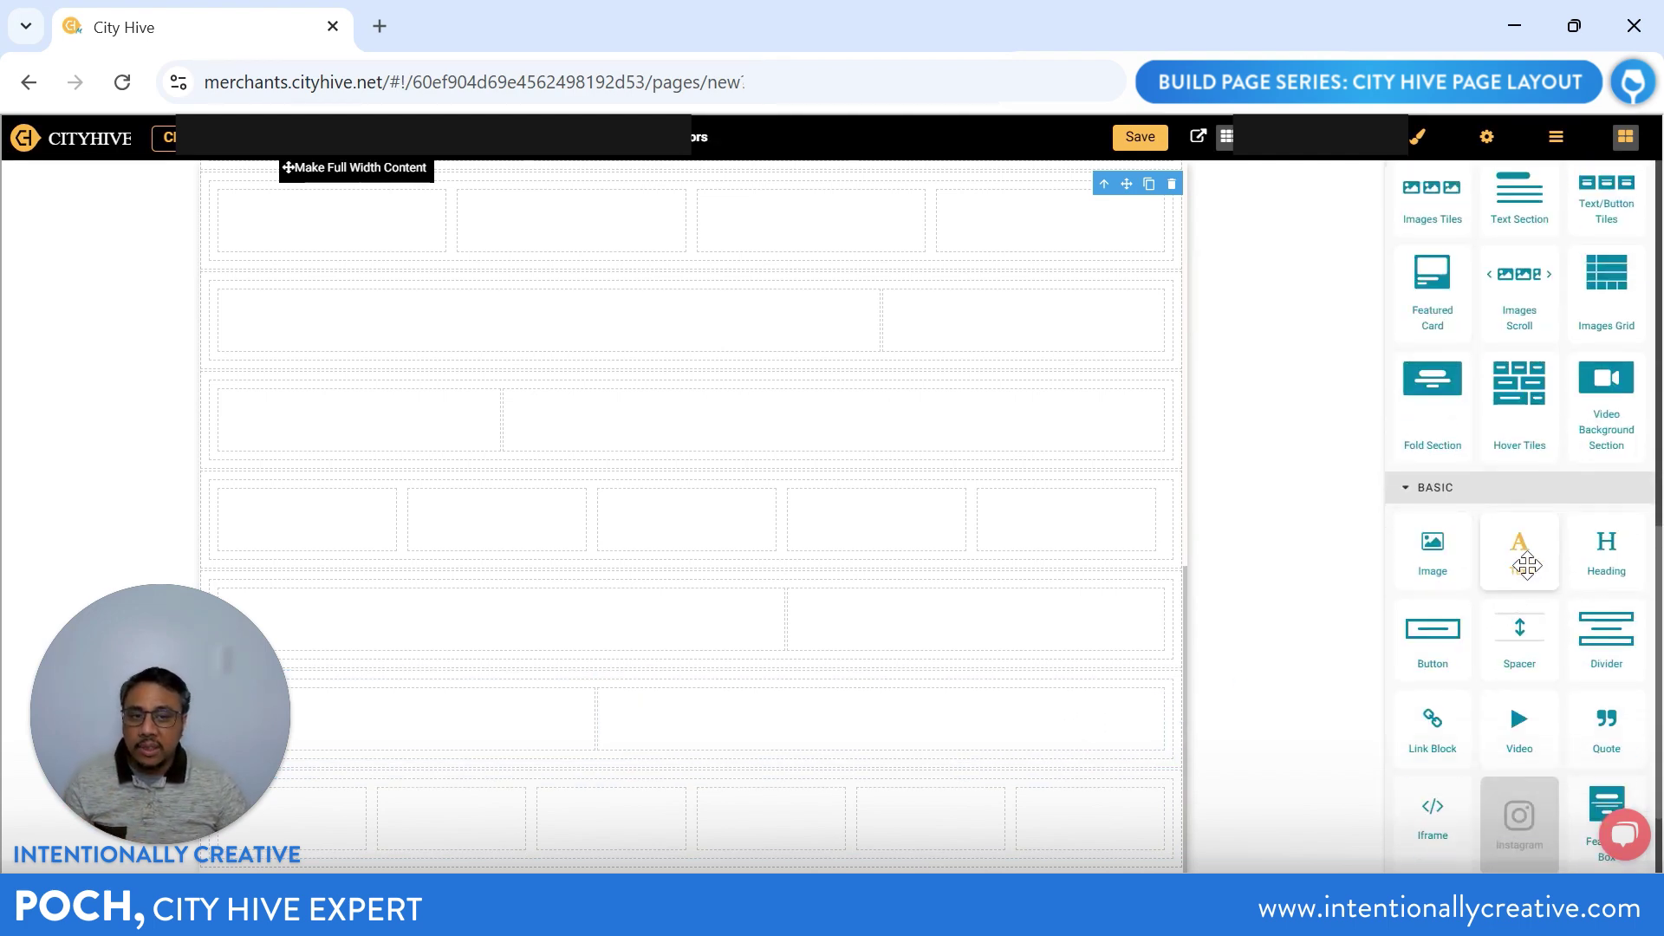
{"action": "left_click_drag", "start_coordinate": [1526, 564], "coordinate": [342, 518]}
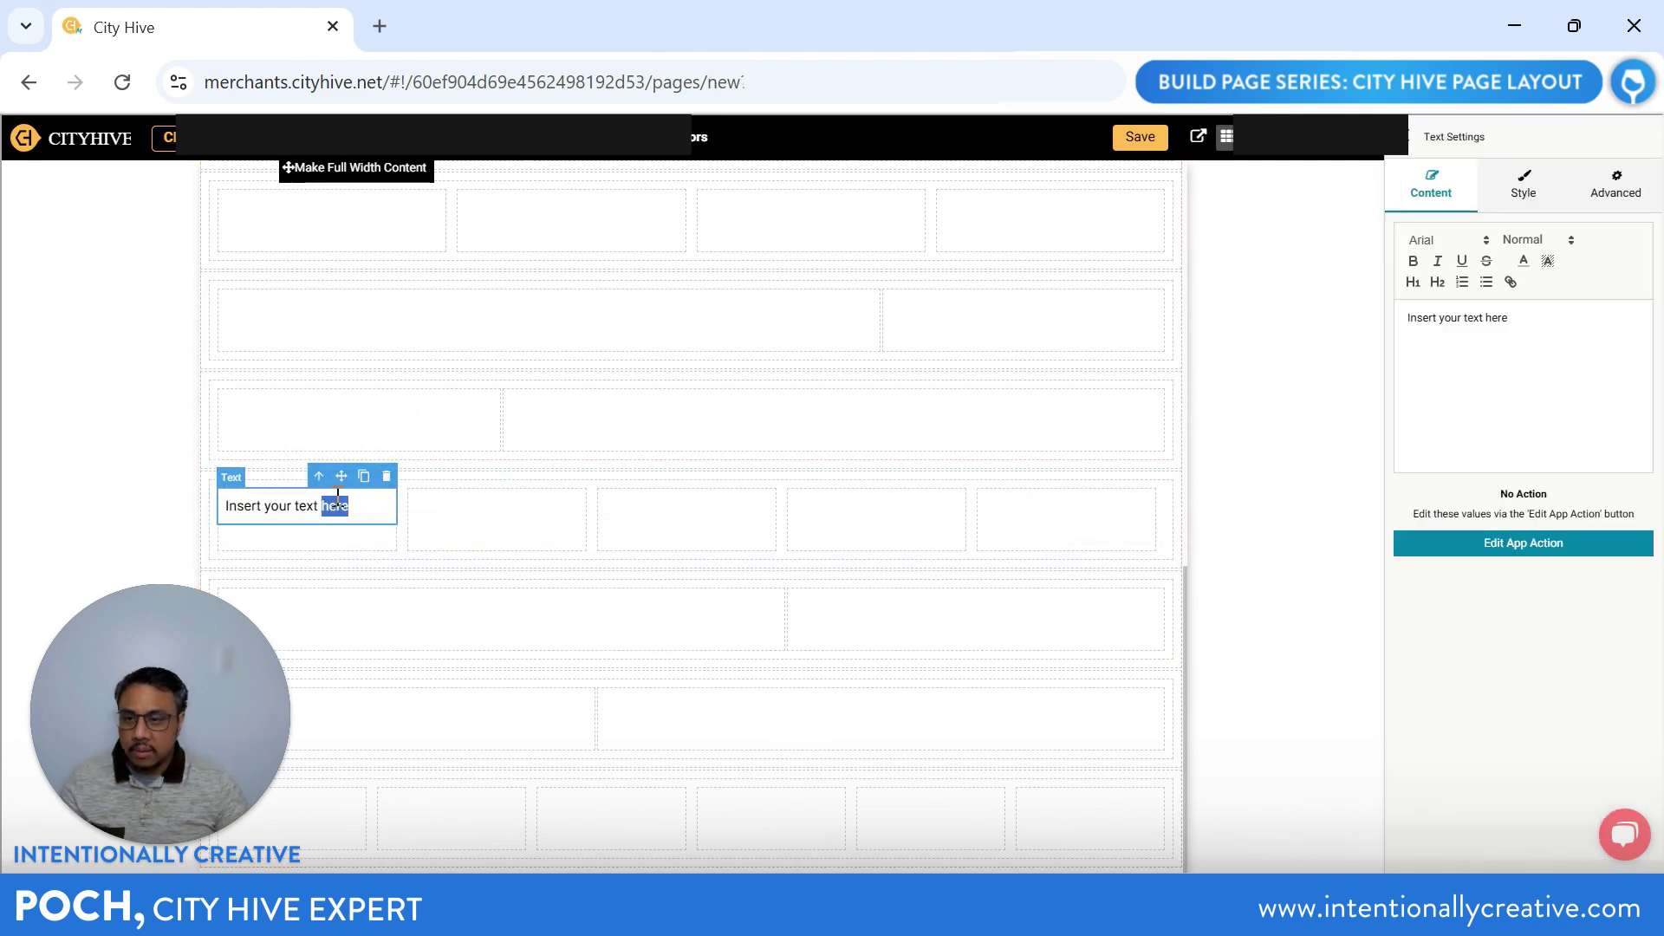
{"action": "triple_click", "coordinate": [338, 505]}
{"action": "type", "text": "My te"}
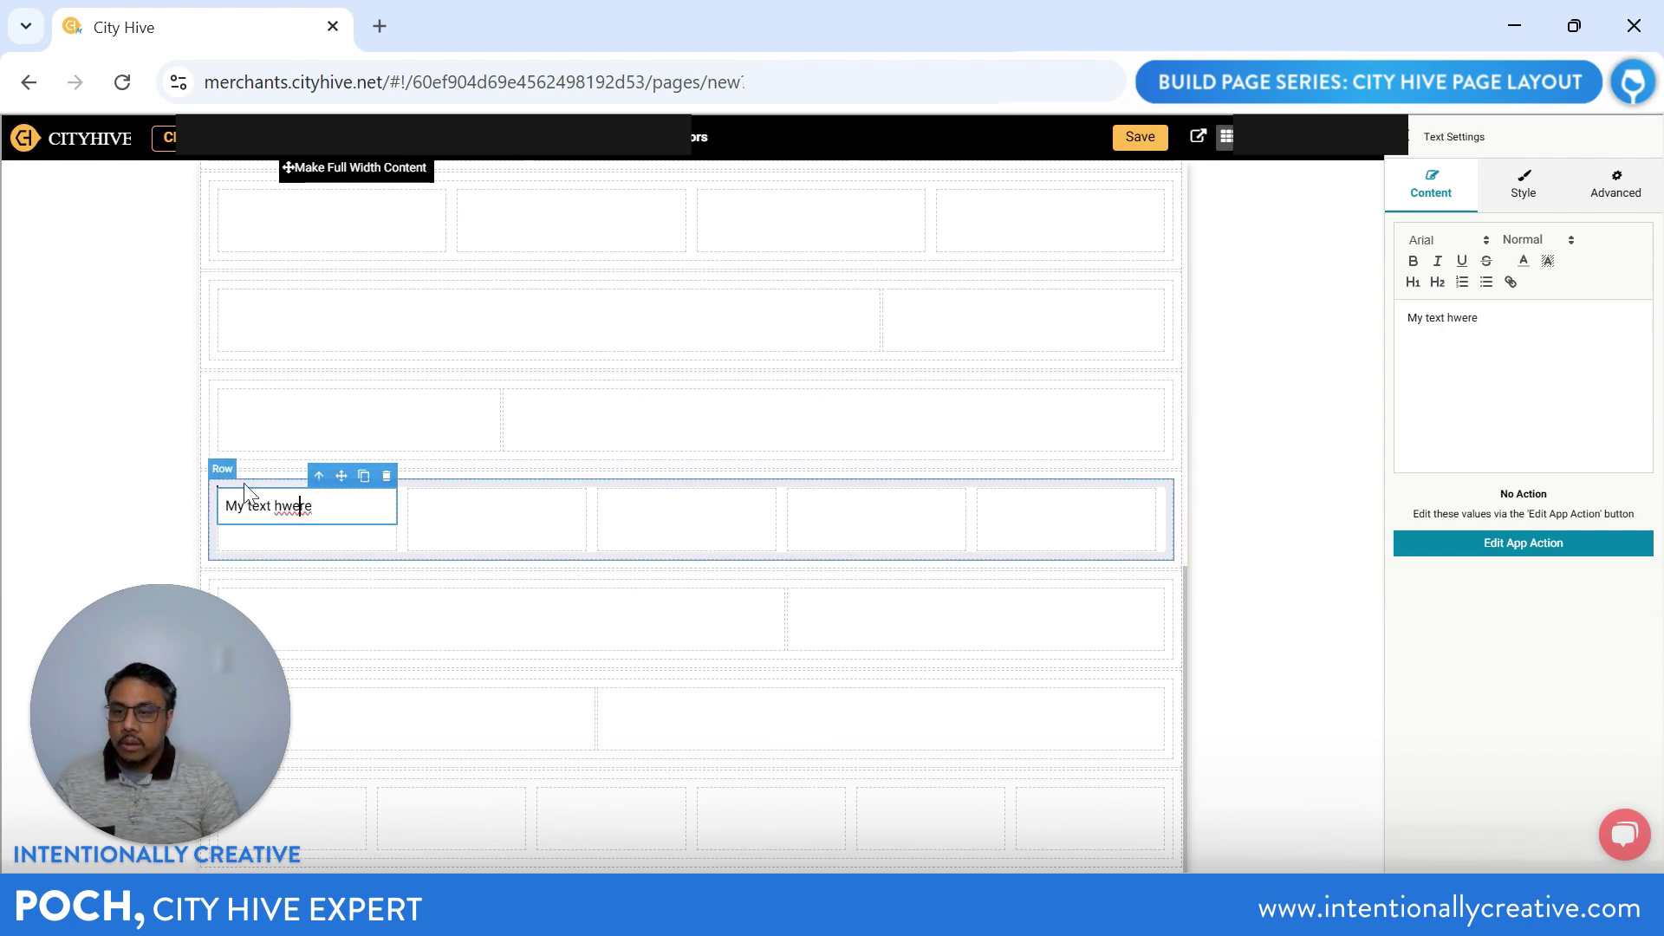
{"action": "key", "text": "BackSpace"}
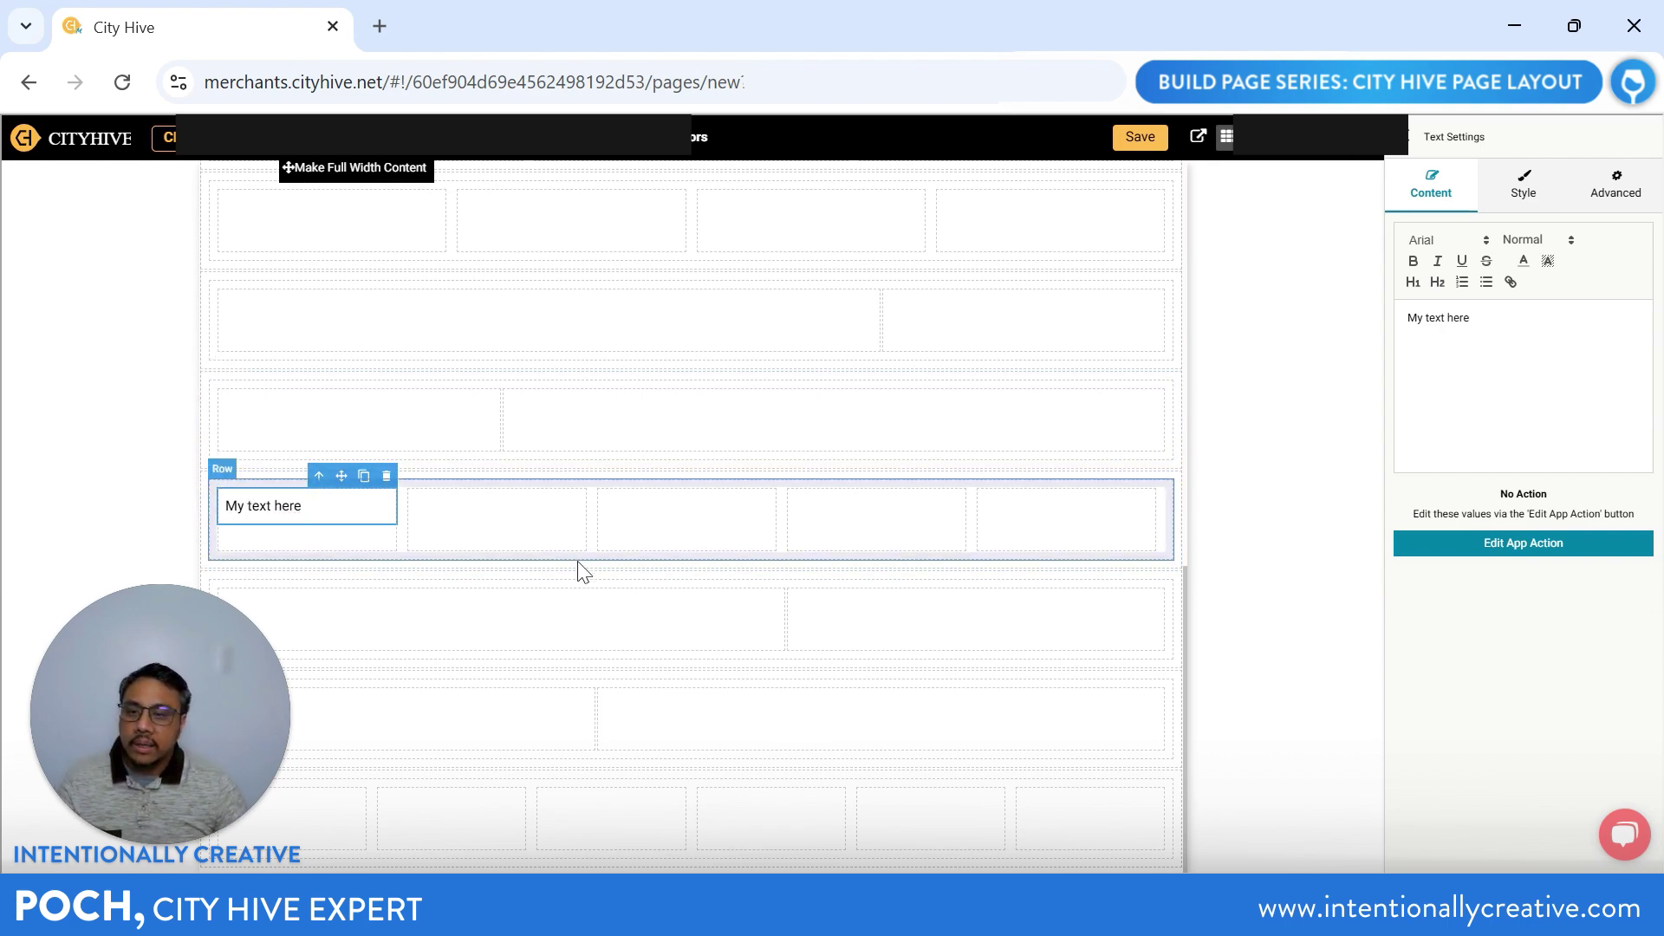
{"action": "left_click", "coordinate": [520, 631]}
Step: Insert an image from the library into the second column of the five-column row, beside the text
{"action": "left_click_drag", "start_coordinate": [1402, 539], "coordinate": [520, 524]}
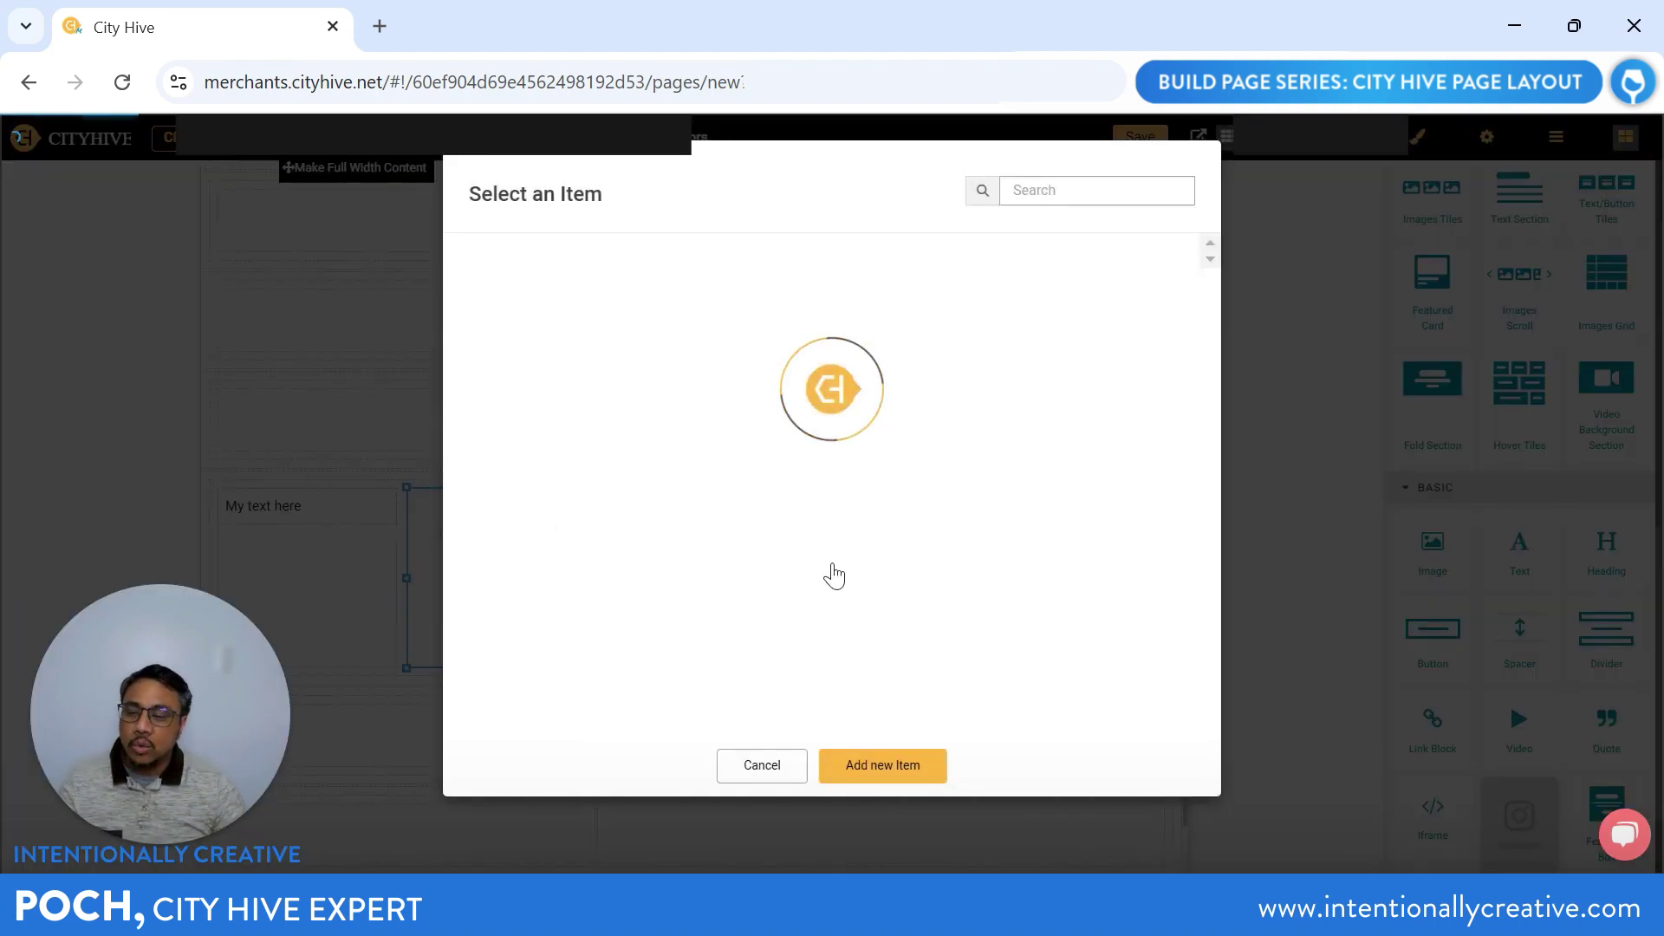
{"action": "left_click", "coordinate": [1078, 392]}
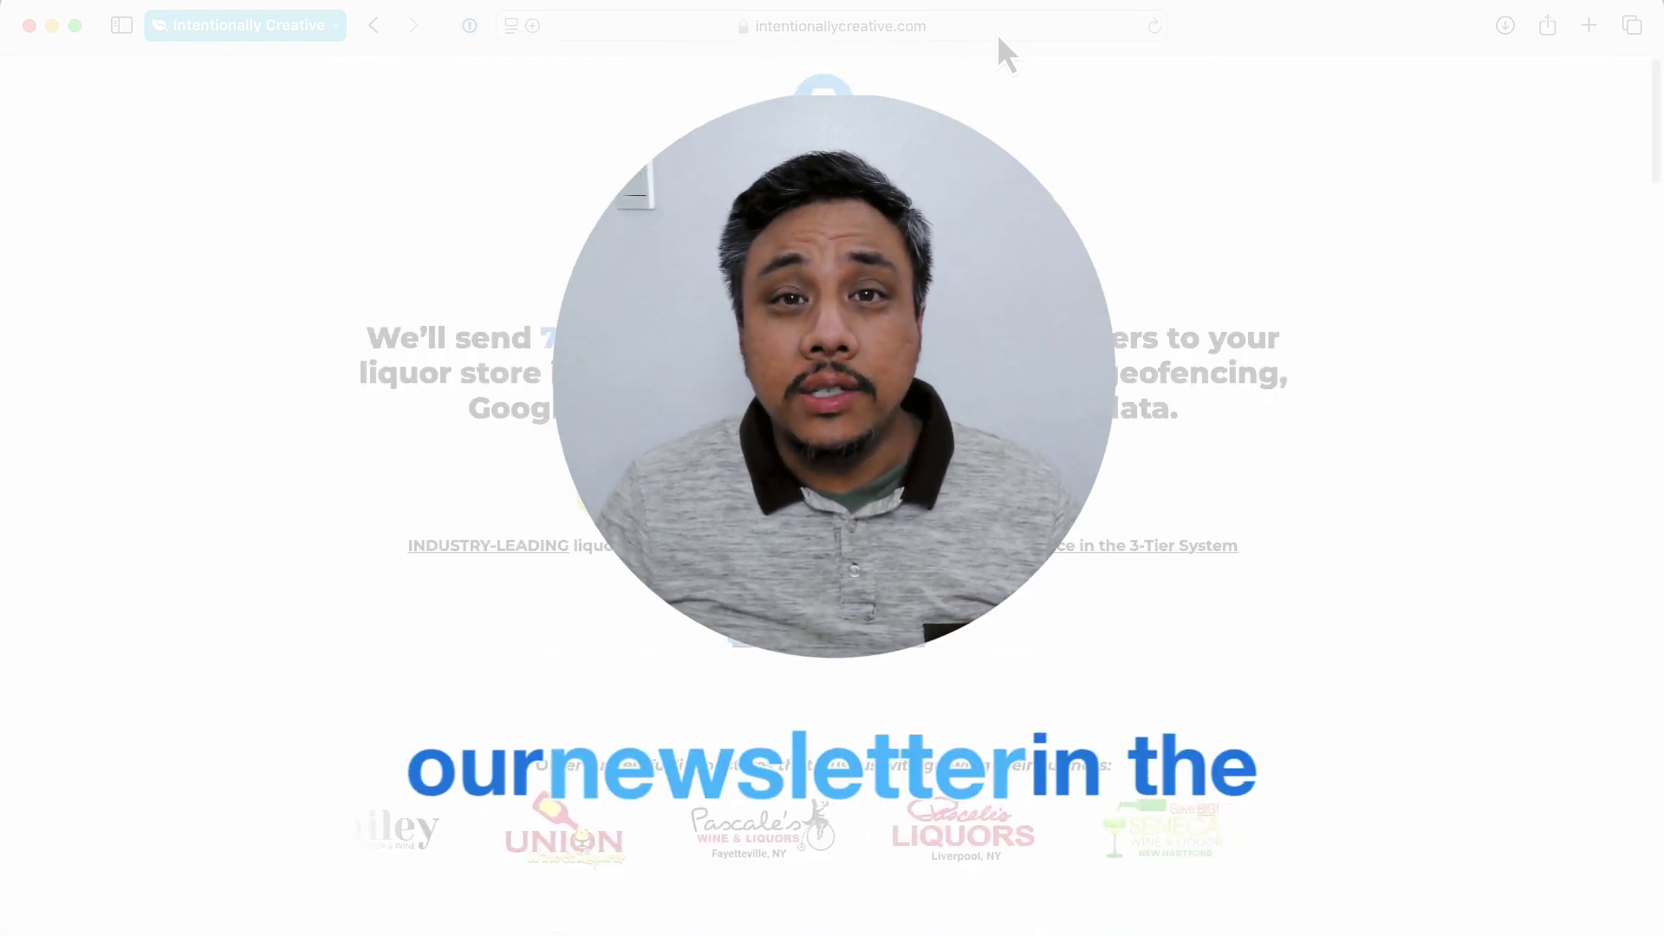
{"action": "scroll", "coordinate": [944, 121], "scroll_direction": "down", "scroll_amount": 7}
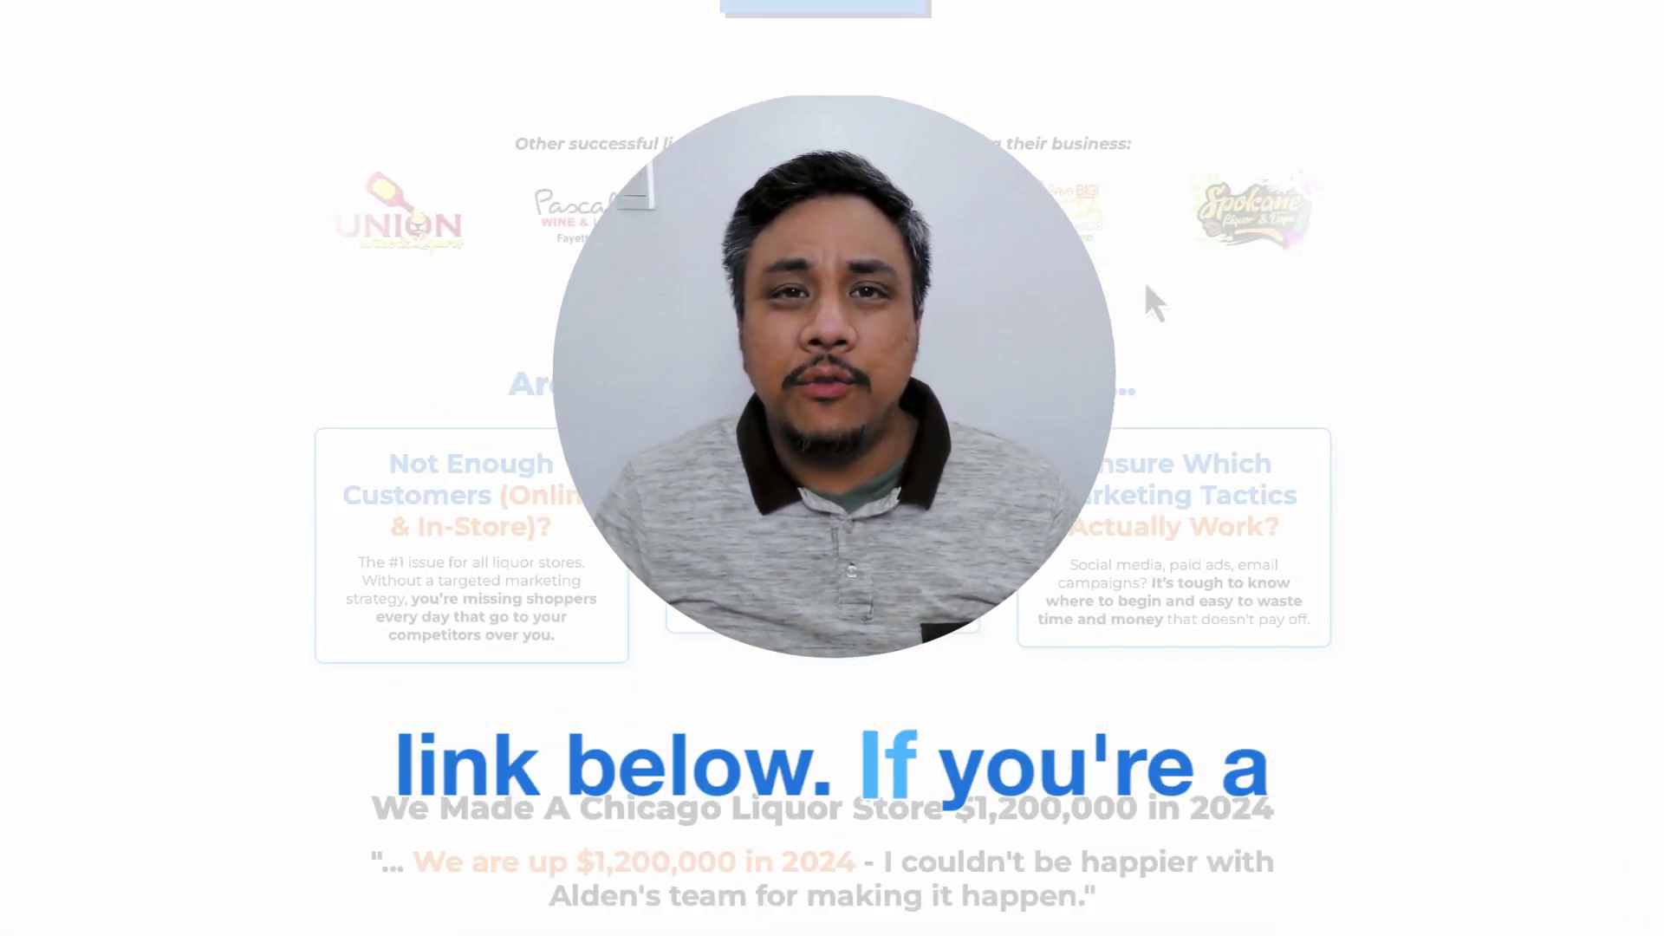
{"action": "scroll", "coordinate": [1145, 286], "scroll_direction": "down", "scroll_amount": 15}
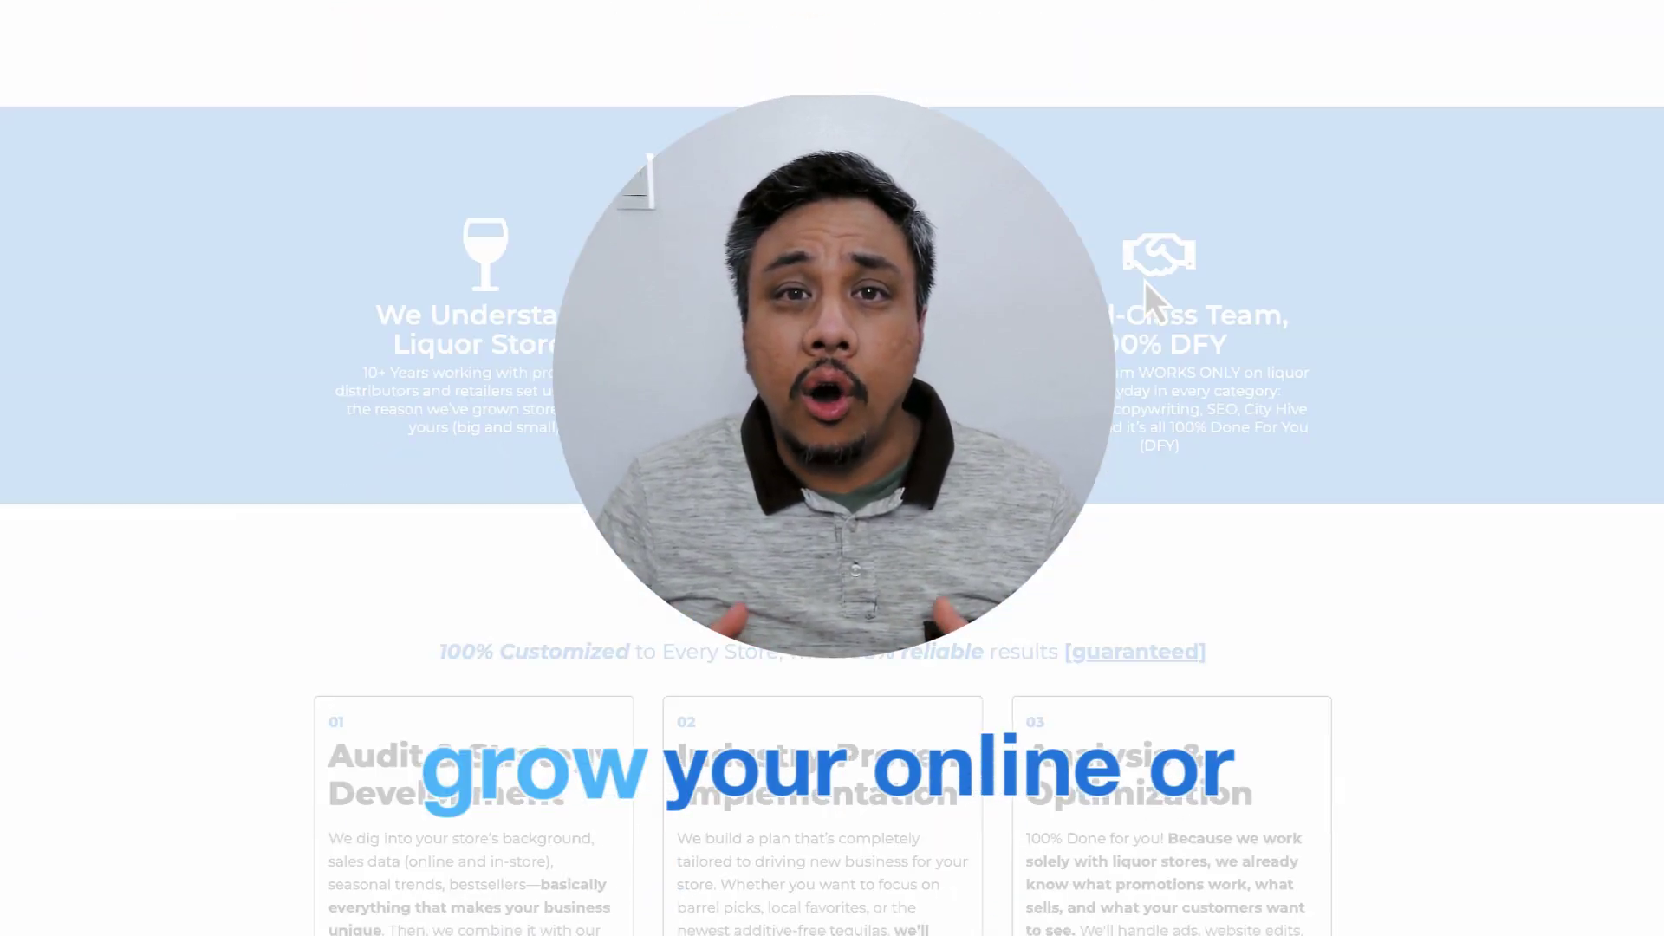
{"action": "scroll", "coordinate": [1146, 282], "scroll_direction": "down", "scroll_amount": 20}
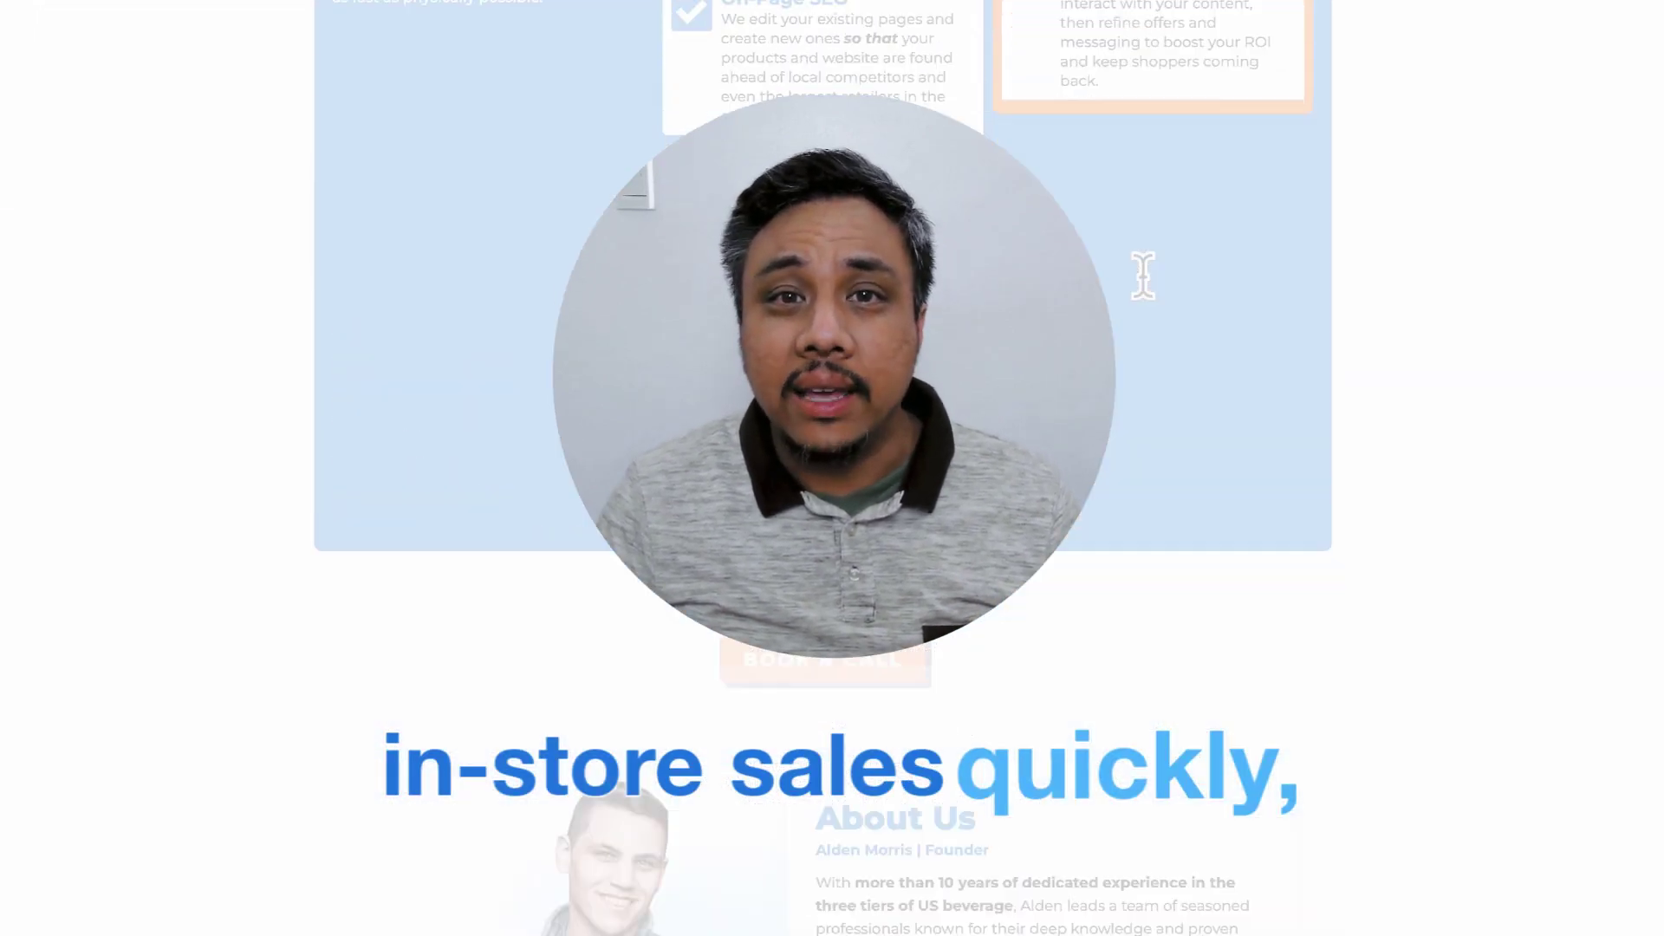
{"action": "scroll", "coordinate": [1143, 276], "scroll_direction": "down", "scroll_amount": 20}
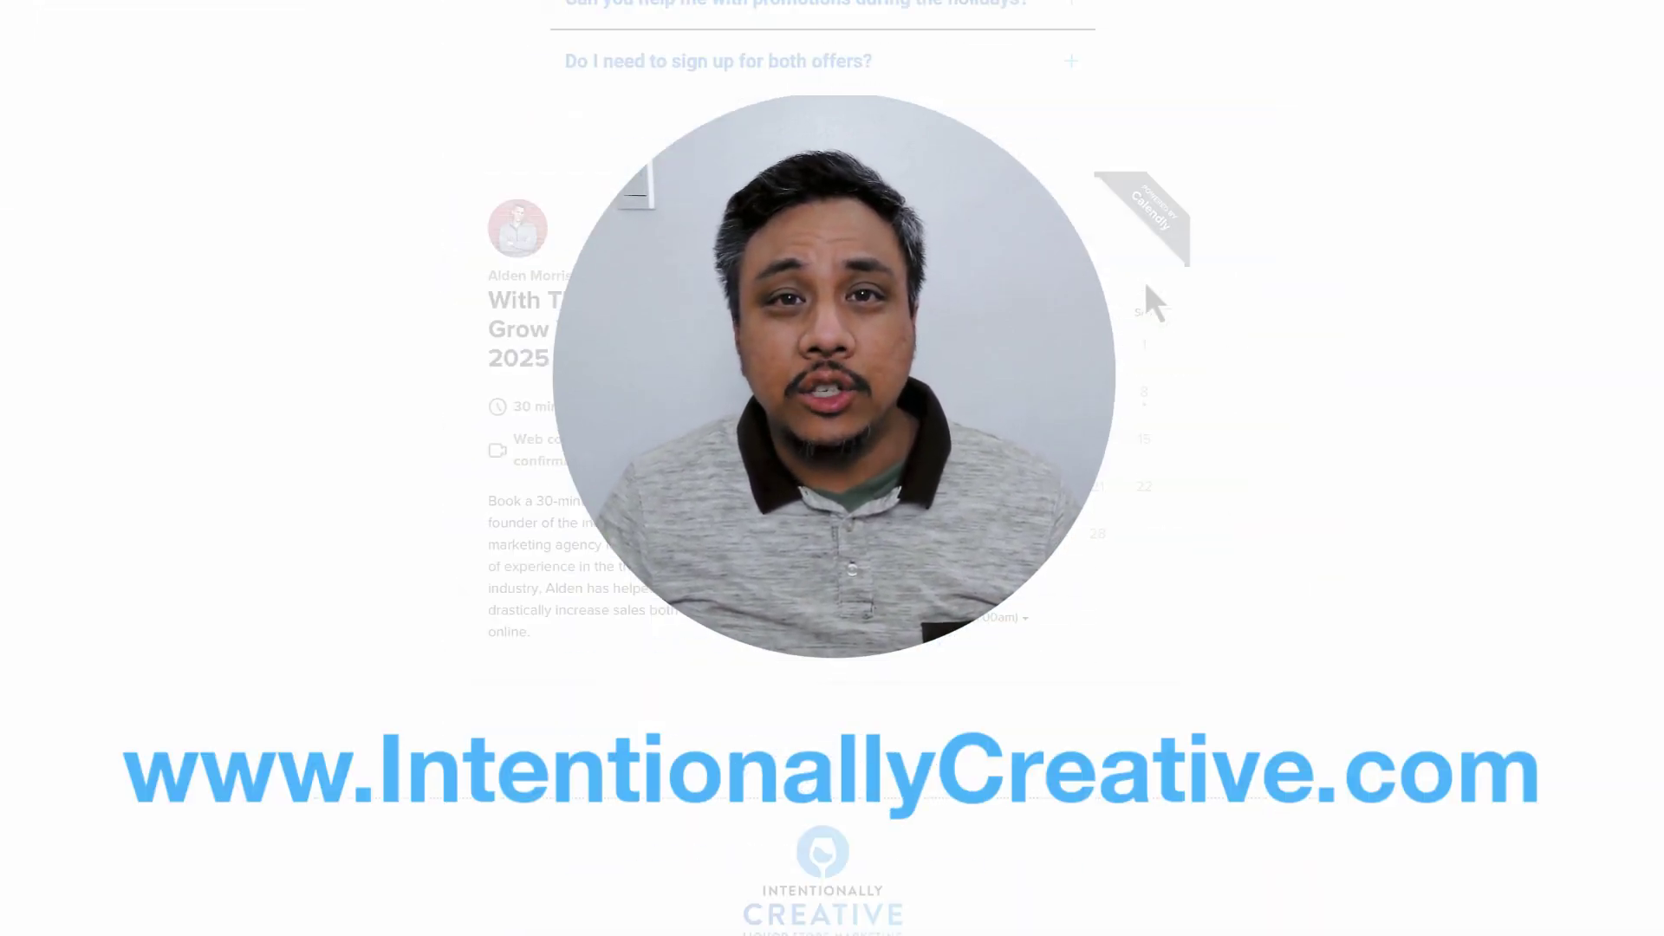
{"action": "scroll", "coordinate": [1145, 282], "scroll_direction": "up", "scroll_amount": 20}
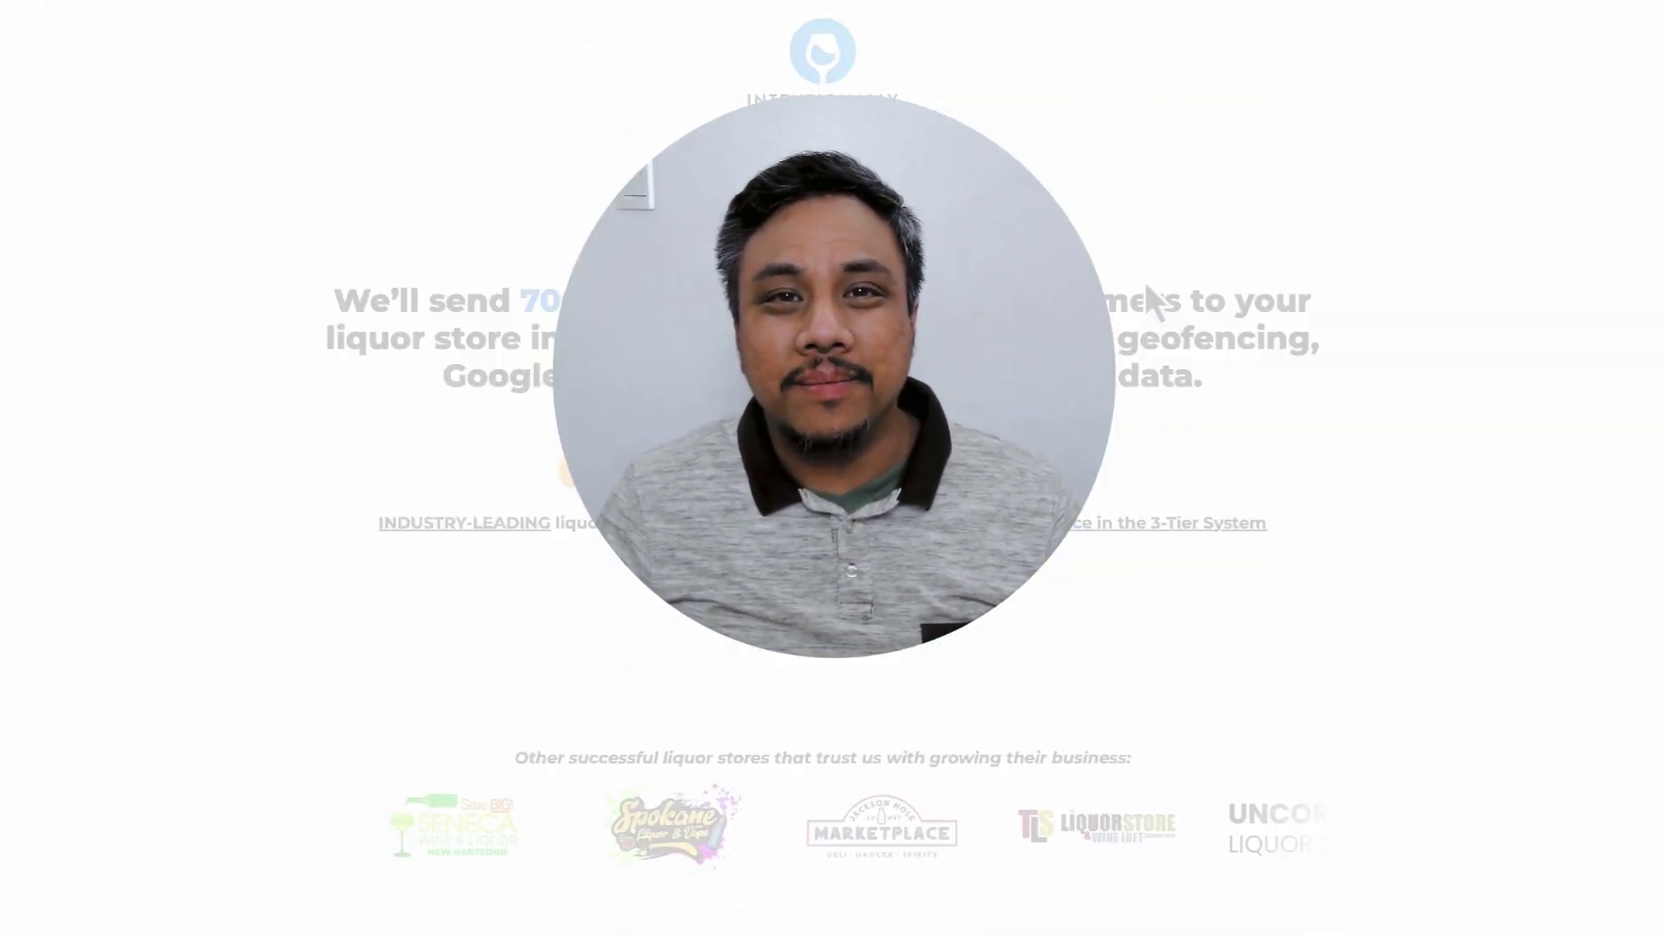